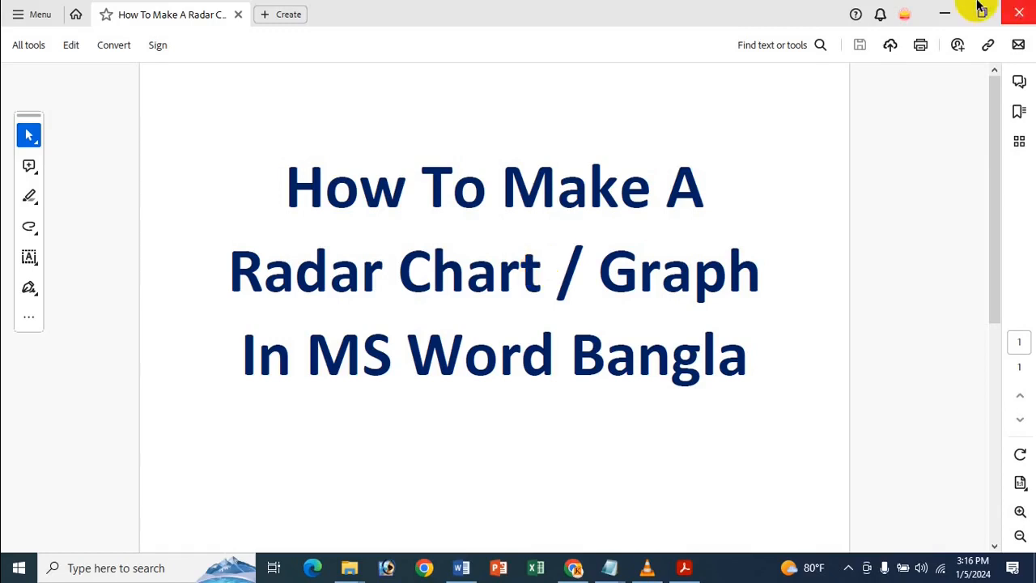
# Step: Switch to the blank Word document and open the Insert Chart dialog
pyautogui.click(944, 12)
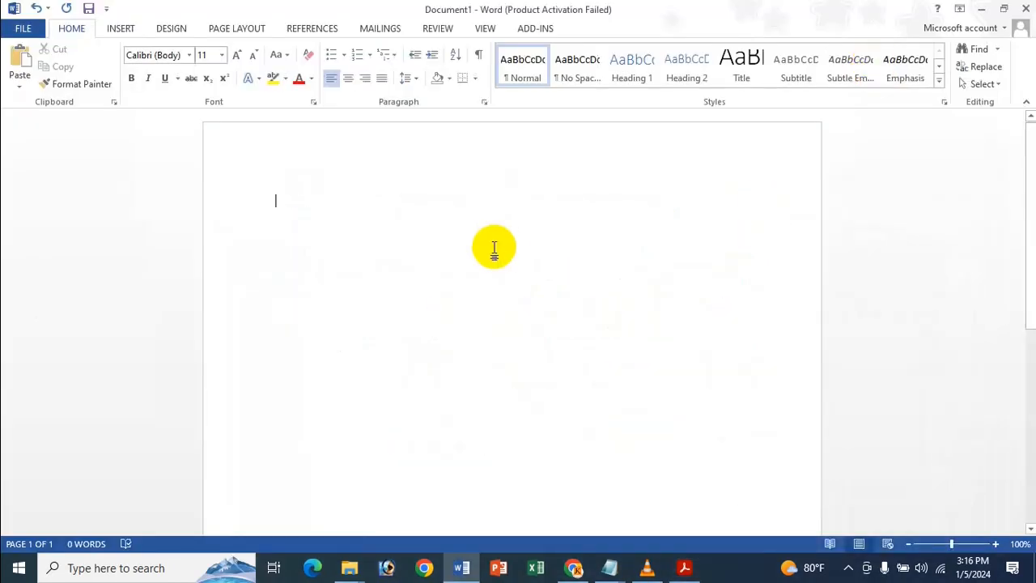
pyautogui.click(130, 31)
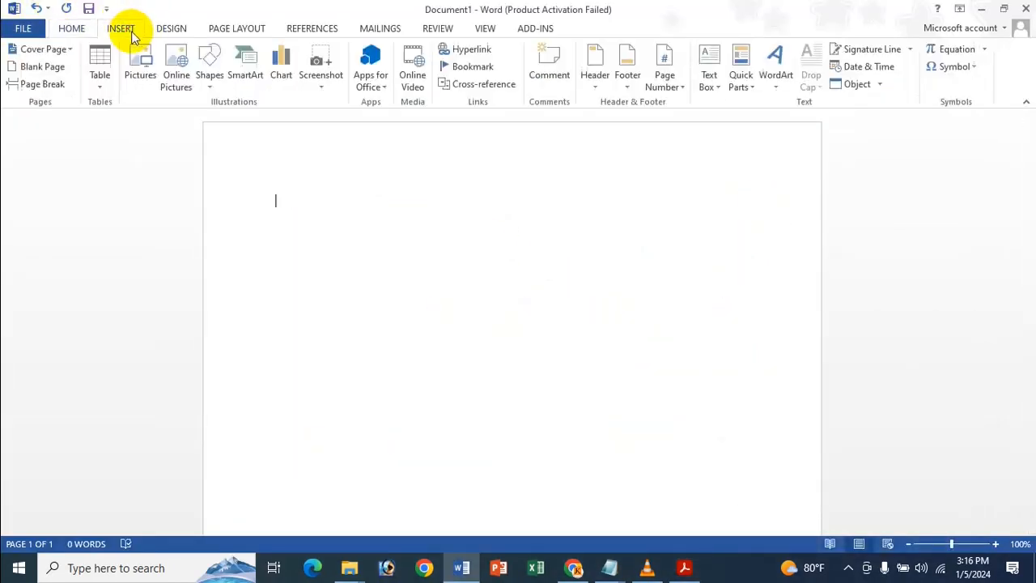
pyautogui.click(283, 69)
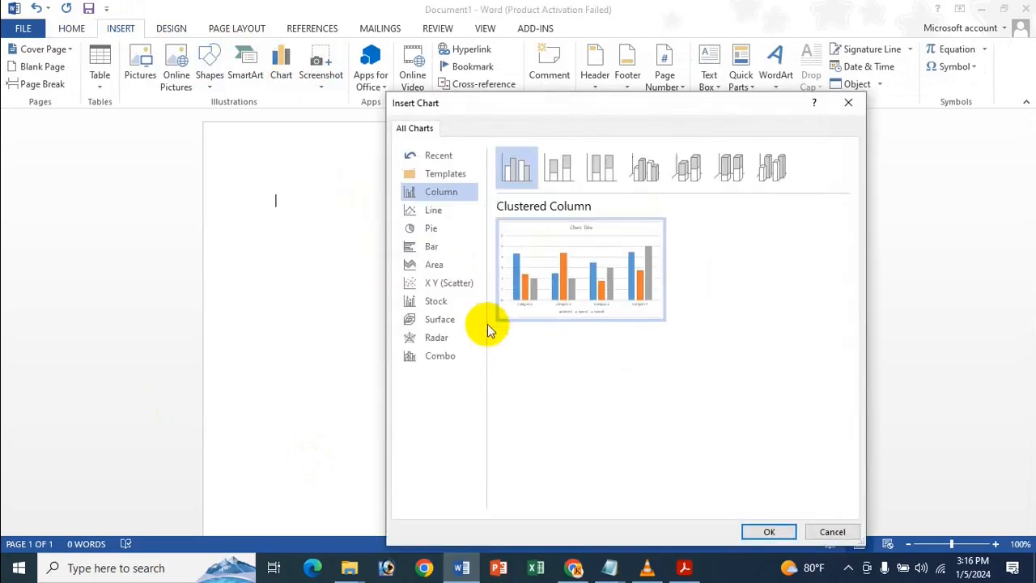
# Step: Look through the chart types offered for insertion, including Radar, X Y (Scatter), Pie and Column
pyautogui.click(452, 339)
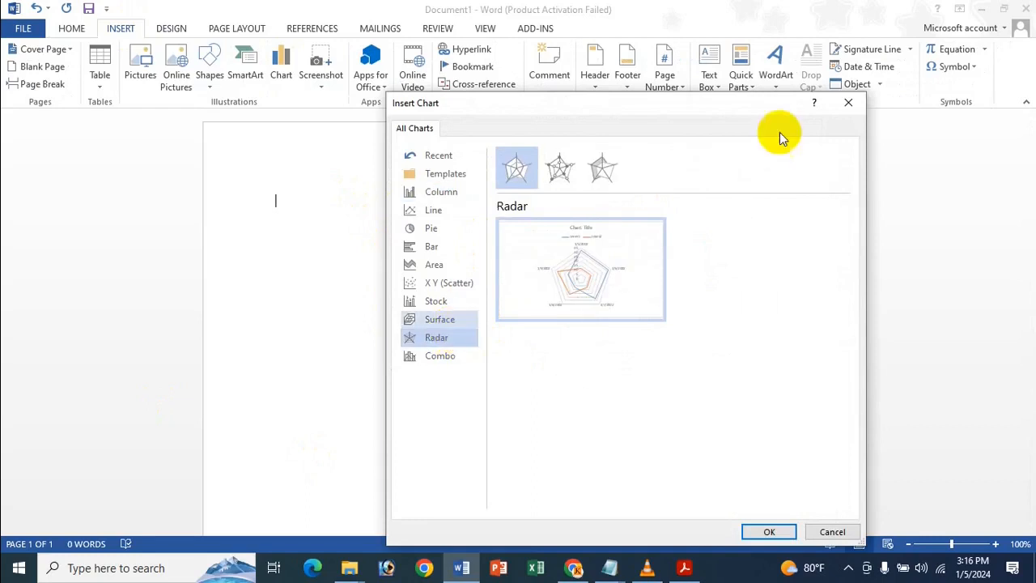
pyautogui.click(462, 322)
pyautogui.click(470, 285)
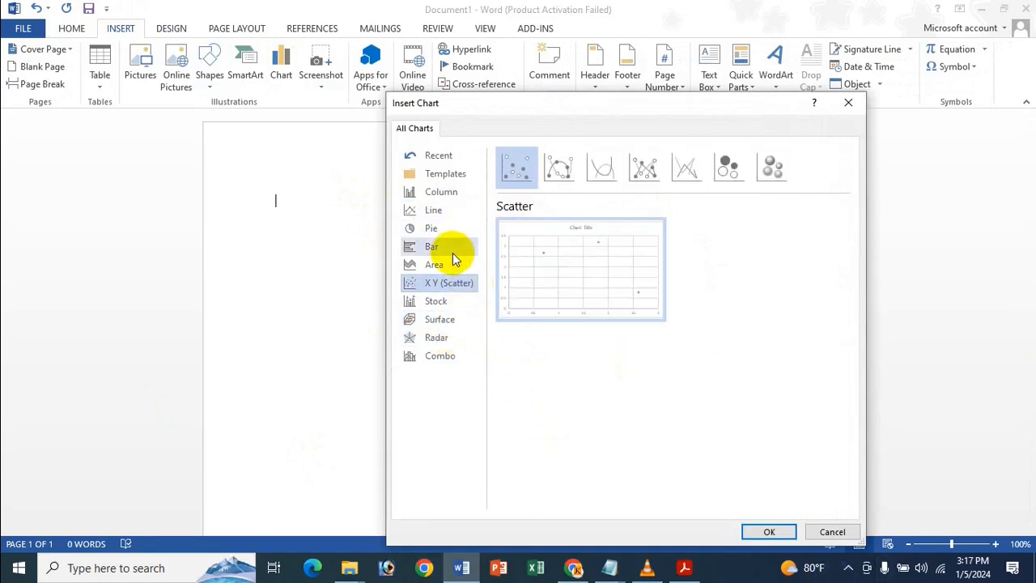
pyautogui.click(449, 262)
pyautogui.click(450, 246)
pyautogui.click(451, 230)
pyautogui.click(445, 209)
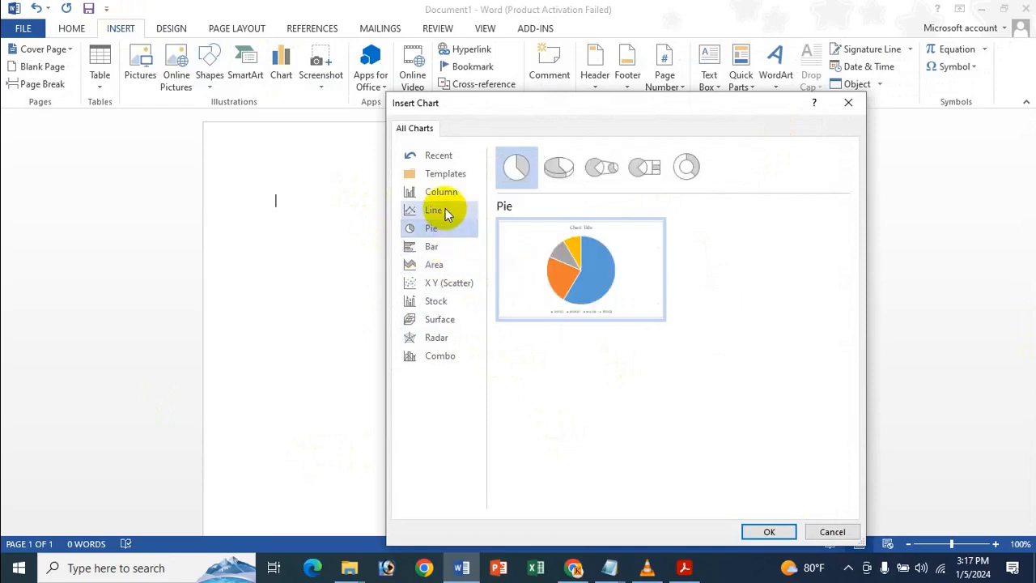
pyautogui.click(465, 192)
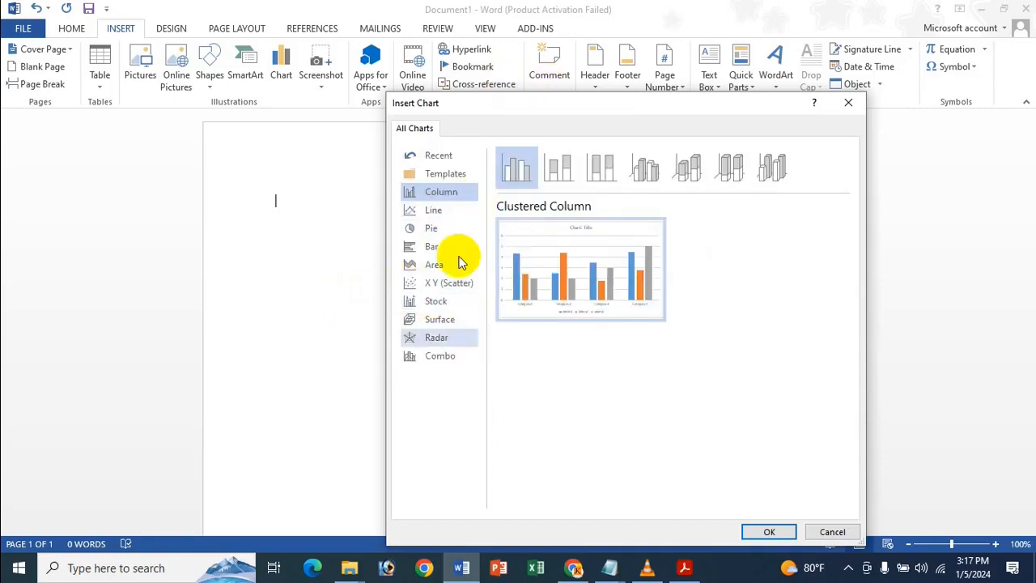
# Step: Insert a basic Radar chart into the document and dismiss the activation wizard
pyautogui.click(435, 340)
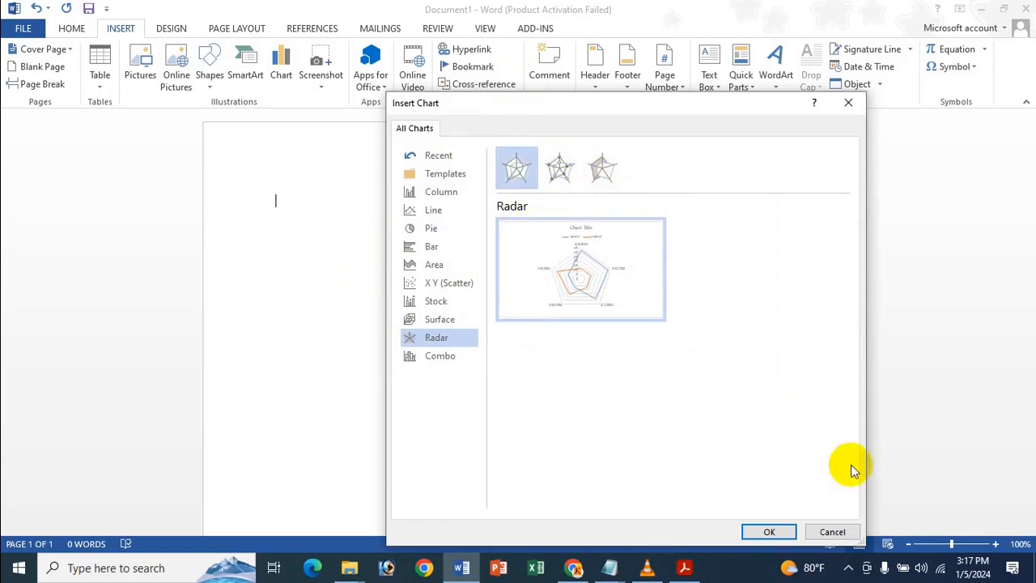
pyautogui.click(770, 532)
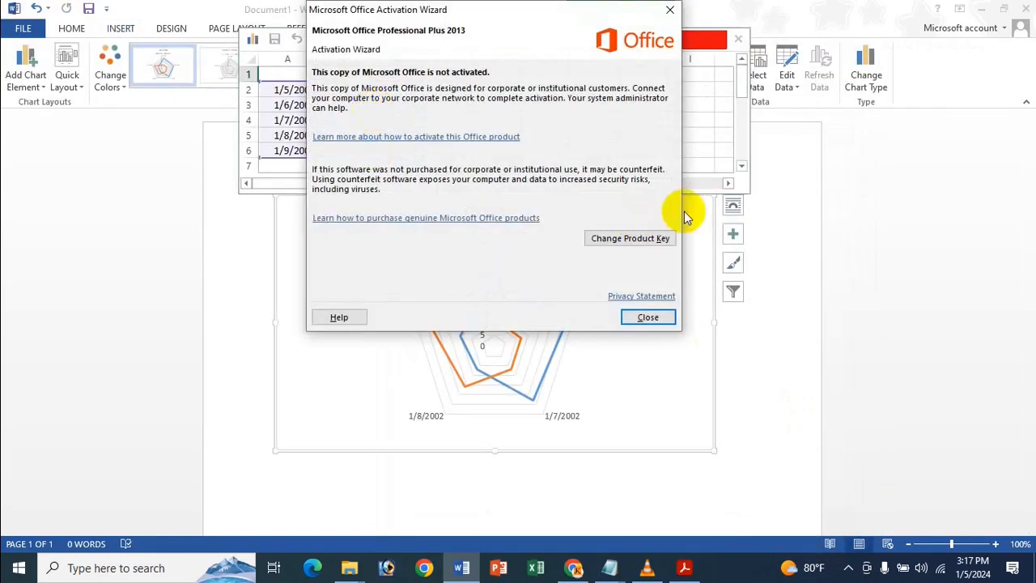
pyautogui.click(648, 317)
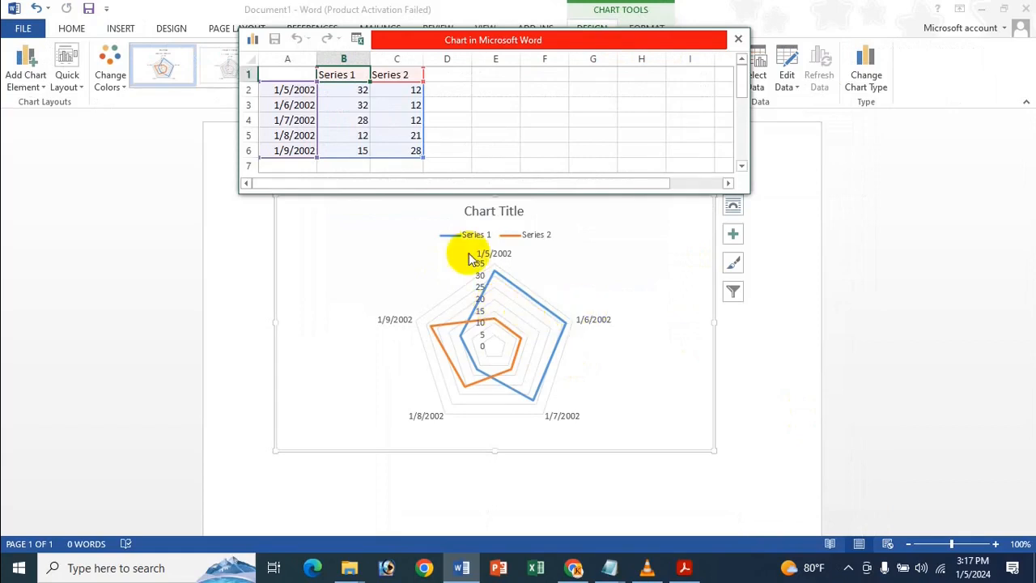
# Step: Rename the two existing series headings in the chart's data sheet to 2021 and 2022
pyautogui.click(377, 149)
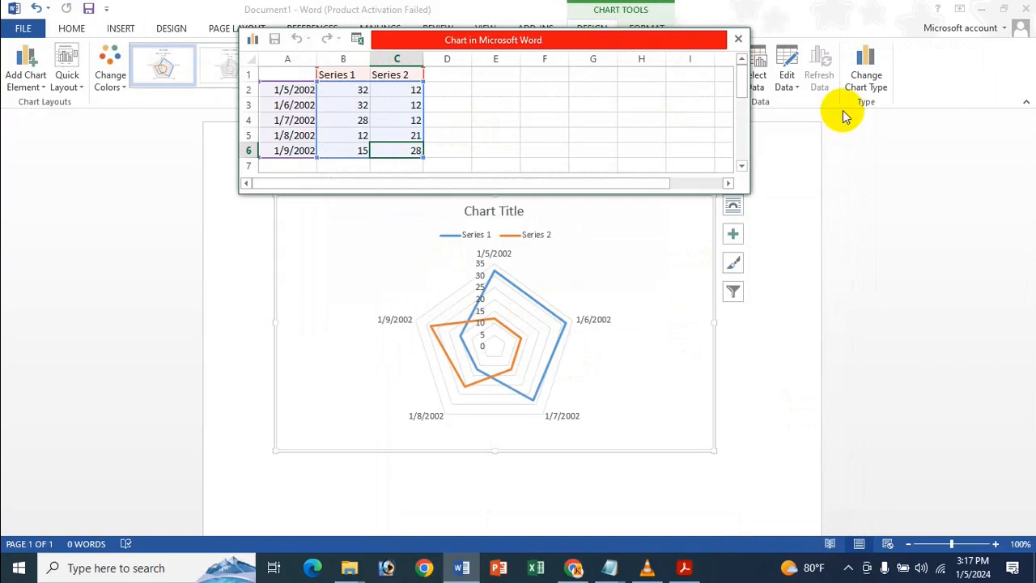
pyautogui.click(347, 119)
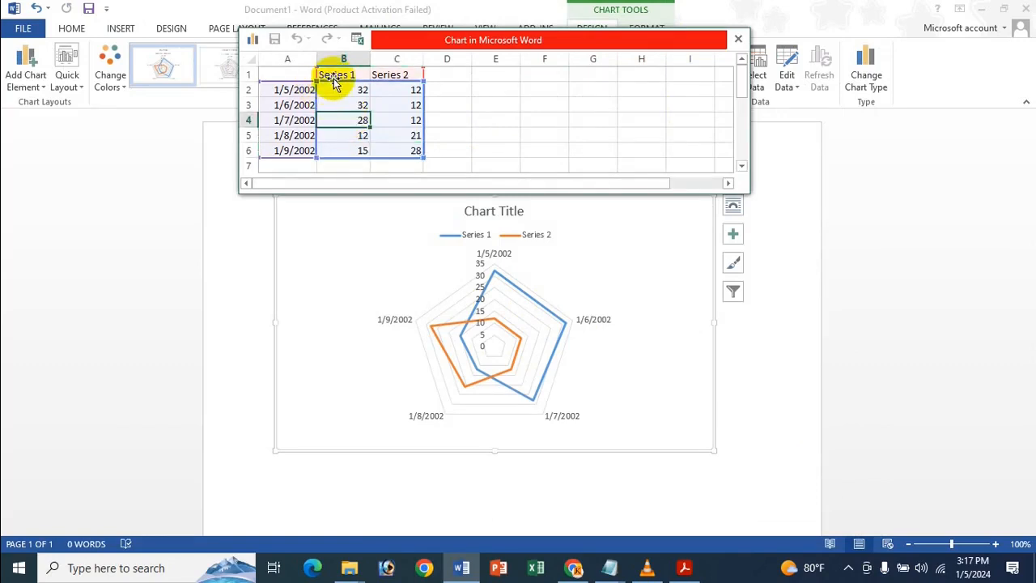
pyautogui.click(331, 76)
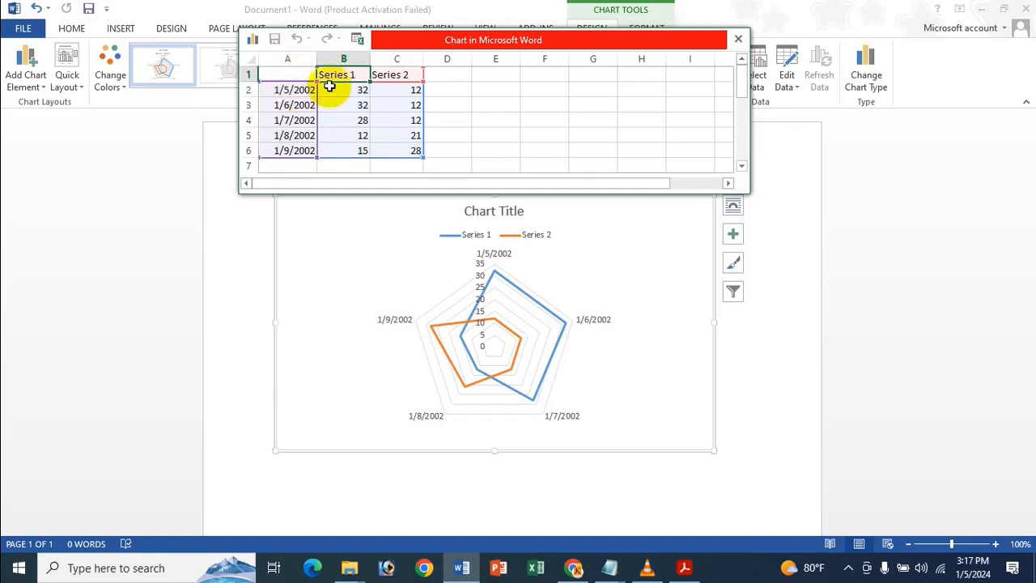
pyautogui.write('2021')
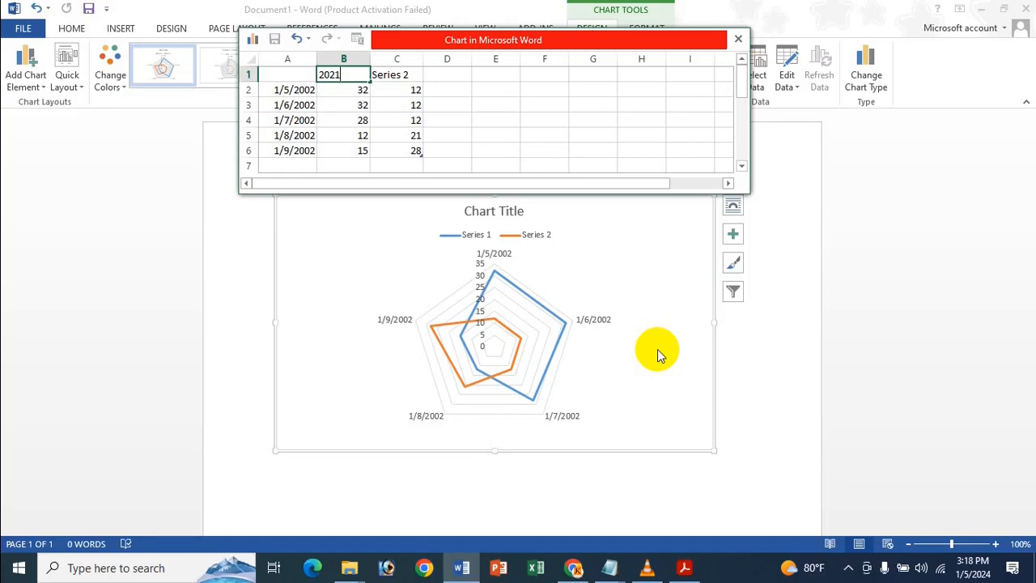
pyautogui.click(403, 101)
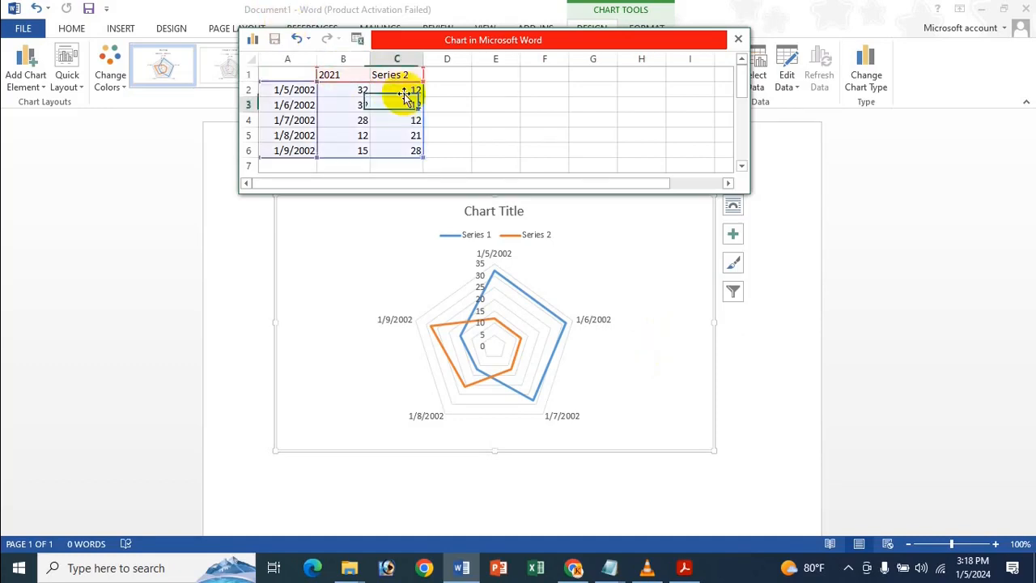
pyautogui.click(408, 77)
pyautogui.write('2022')
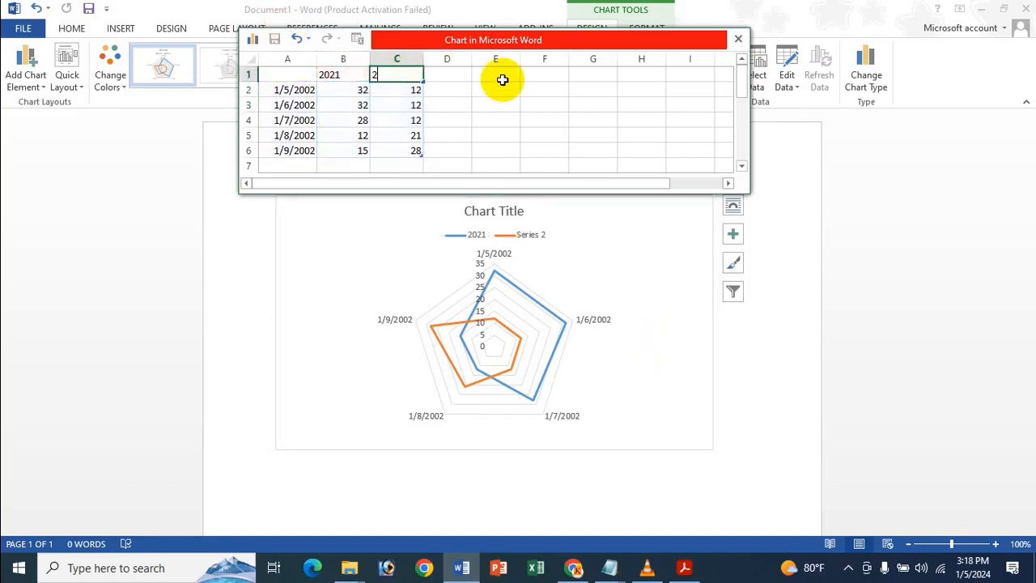
pyautogui.press('Tab')
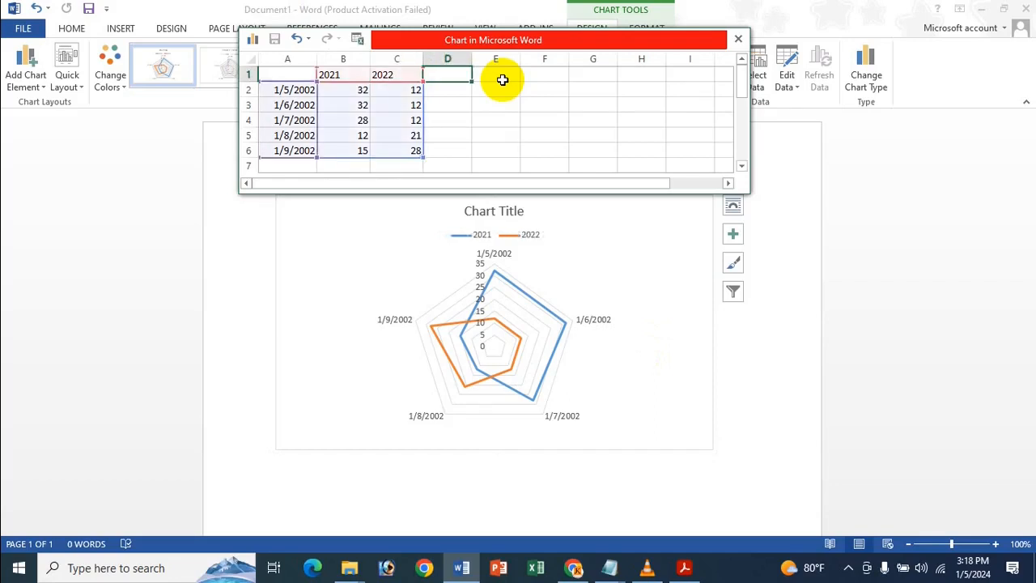
# Step: Add two more series headings, 2023 and 2024, in cells D1 and E1 of the chart data
pyautogui.write('2023')
pyautogui.press('Tab')
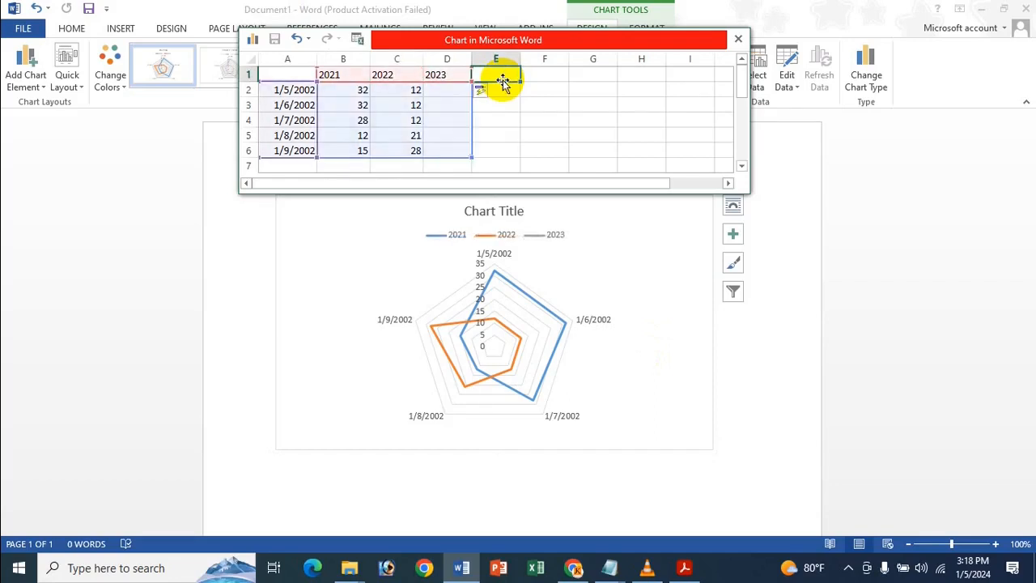
pyautogui.write('2024')
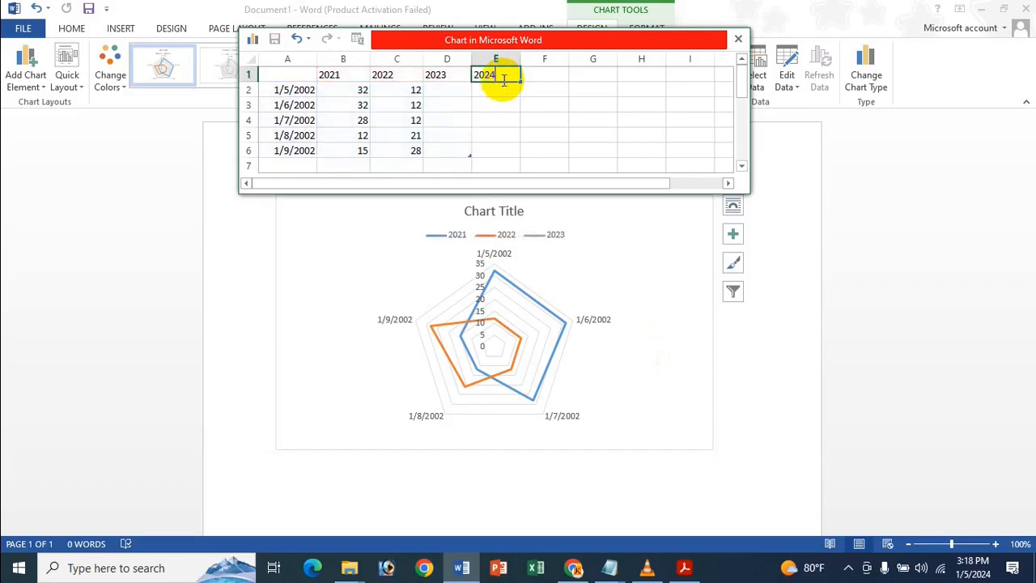
pyautogui.click(474, 156)
# Step: Replace the first two category dates in column A with Dhaka and Chittagong
pyautogui.click(294, 88)
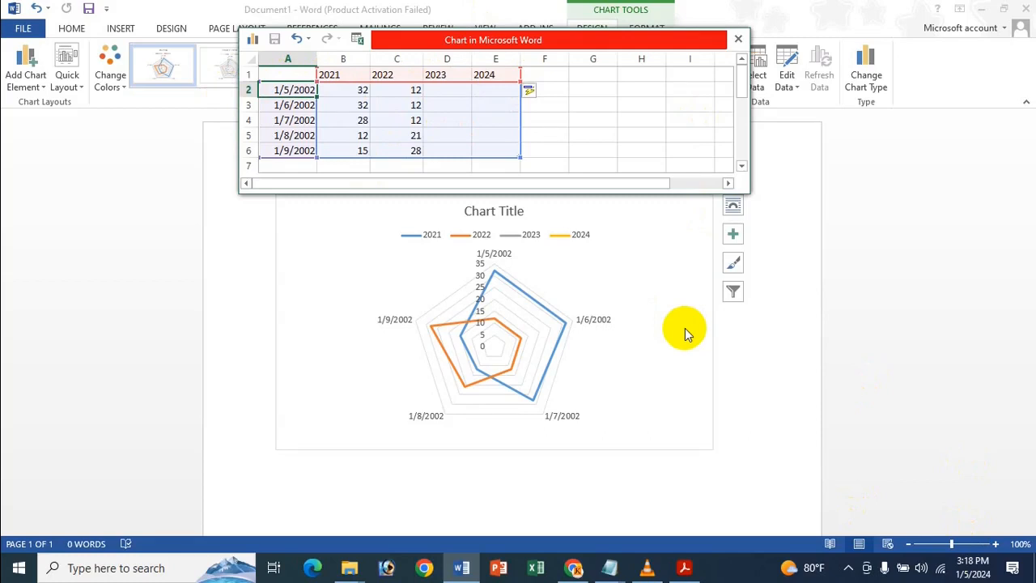
pyautogui.write('Dhaka')
pyautogui.press('Return')
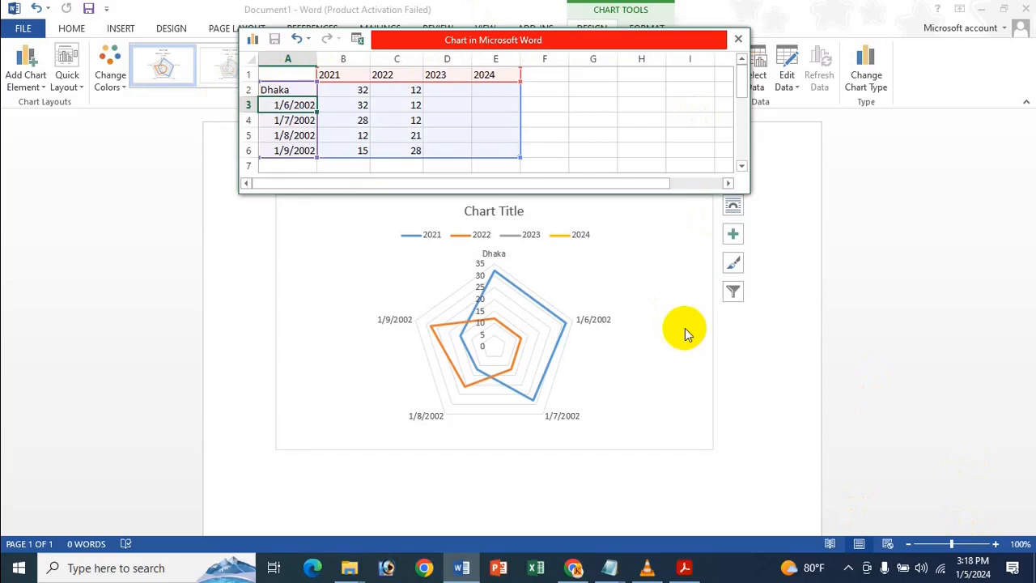
pyautogui.write('Chitta')
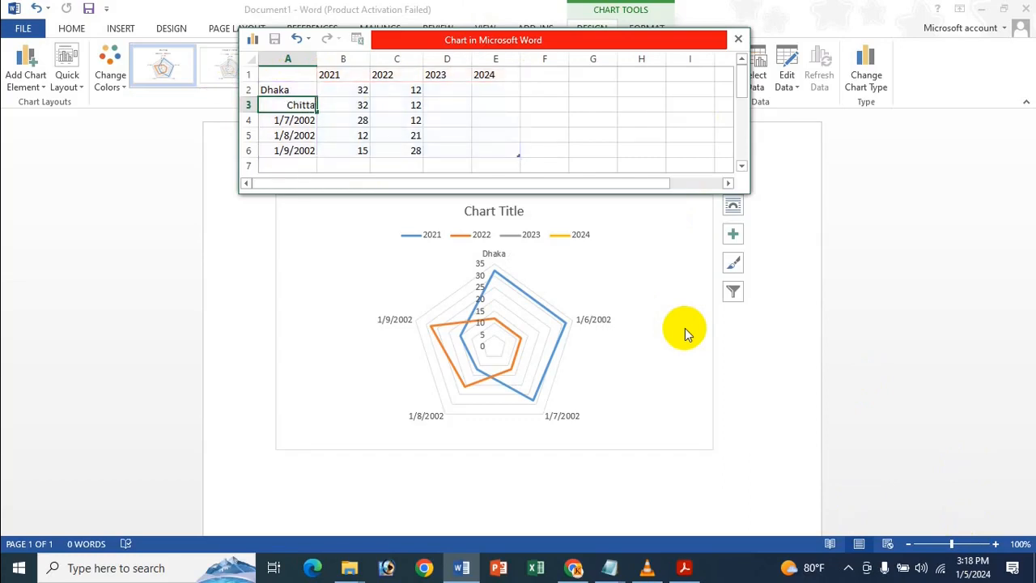
pyautogui.write('gong')
pyautogui.press('Return')
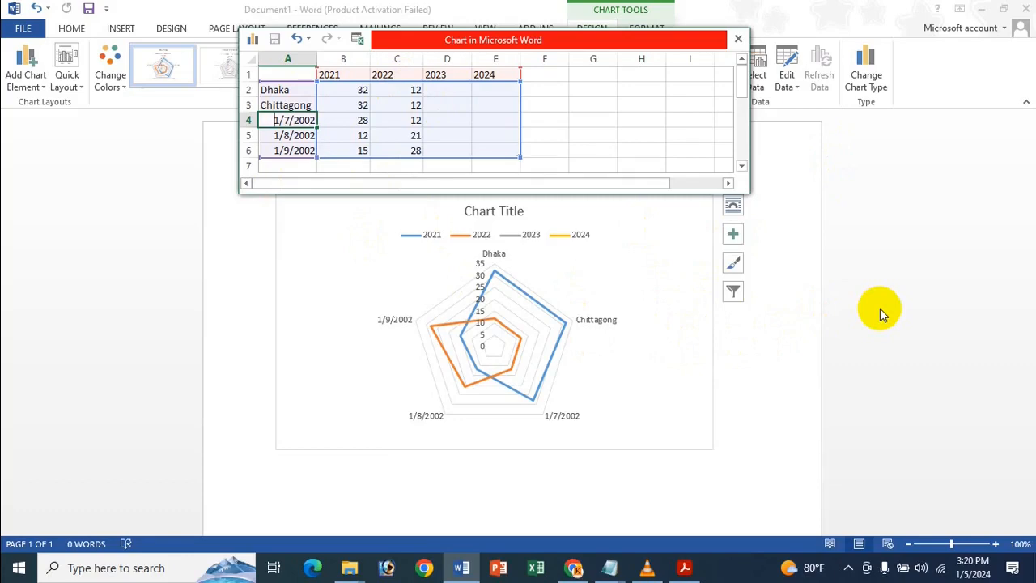
# Step: Replace the remaining three category dates in column A with Rajshahi, Khulna and Silat
pyautogui.write('Rajshahi')
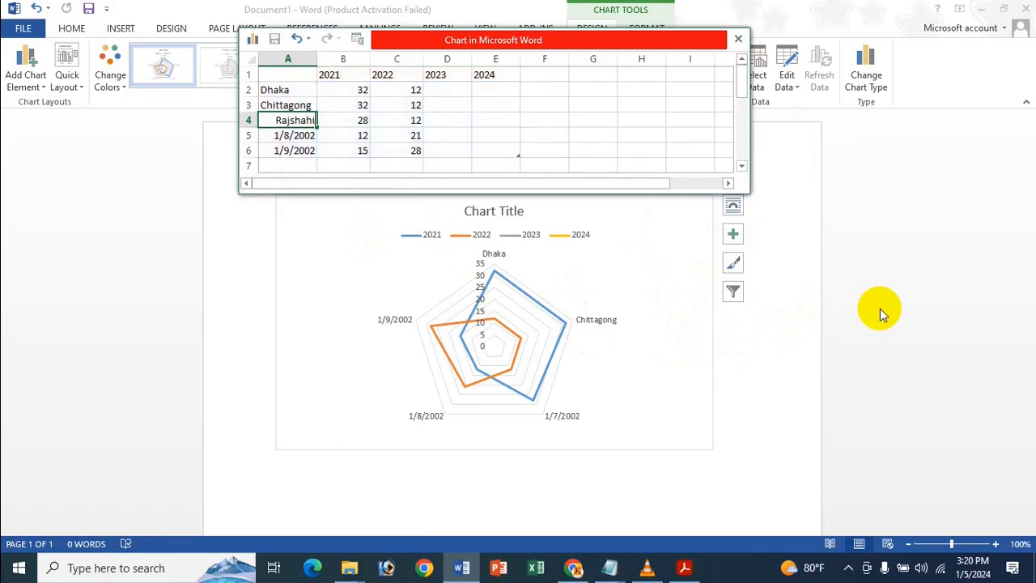
pyautogui.press('Return')
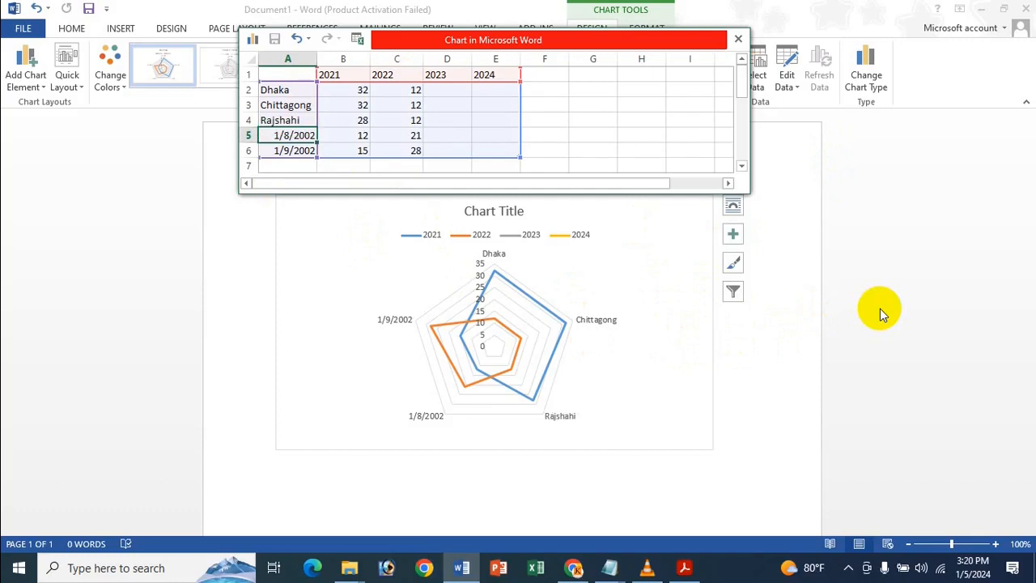
pyautogui.write('Khulna')
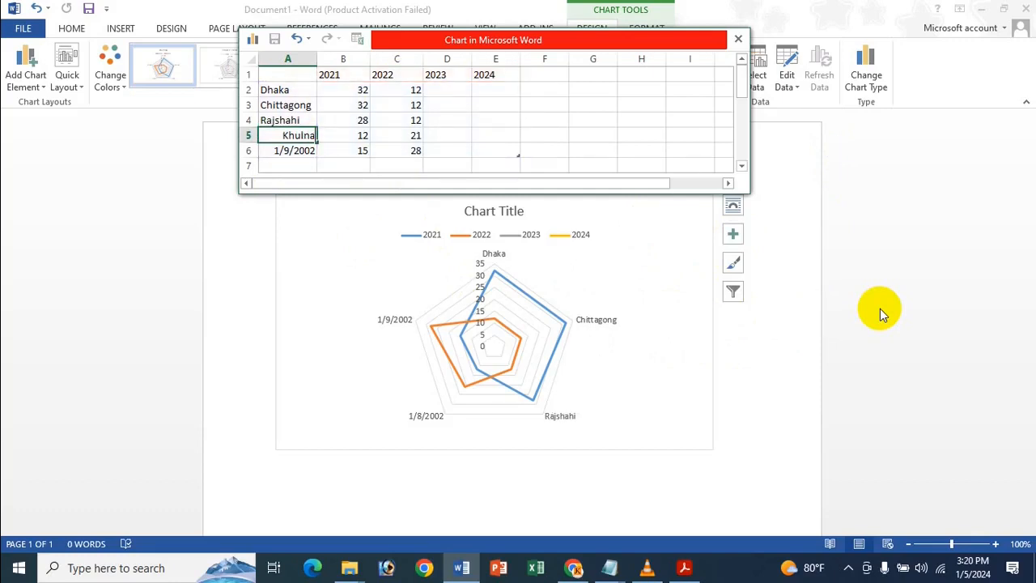
pyautogui.press('Return')
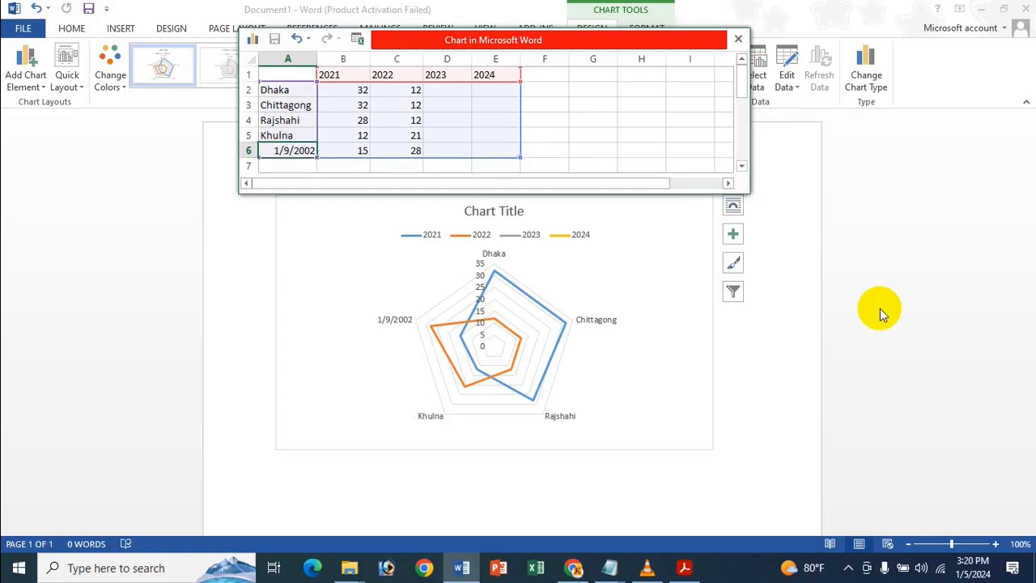
pyautogui.write('Sila')
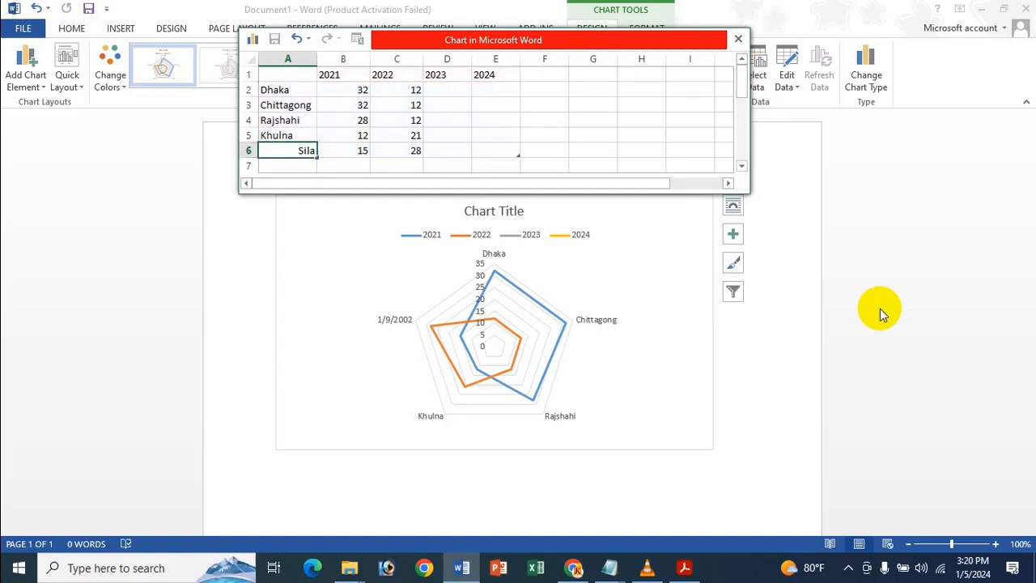
pyautogui.write('t')
pyautogui.press('Return')
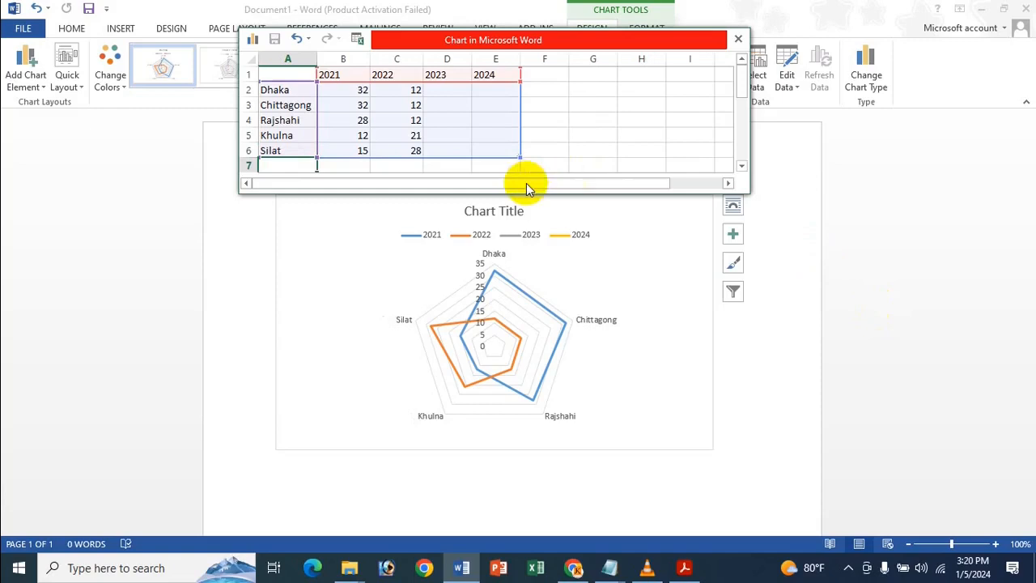
# Step: Fill the Dhaka row with 60, 70, 80 and 90 for the years 2021 to 2024
pyautogui.click(342, 91)
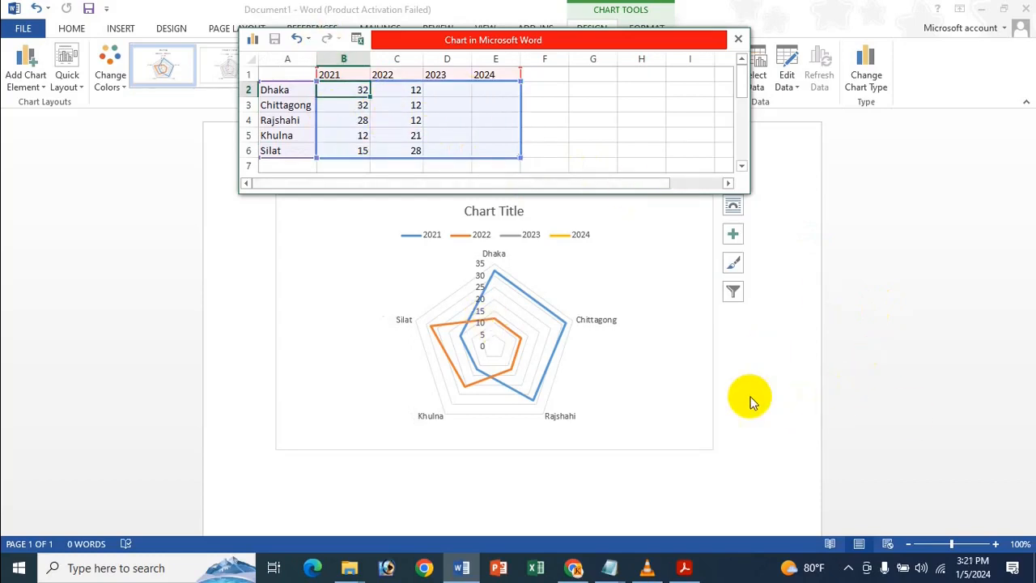
pyautogui.write('6')
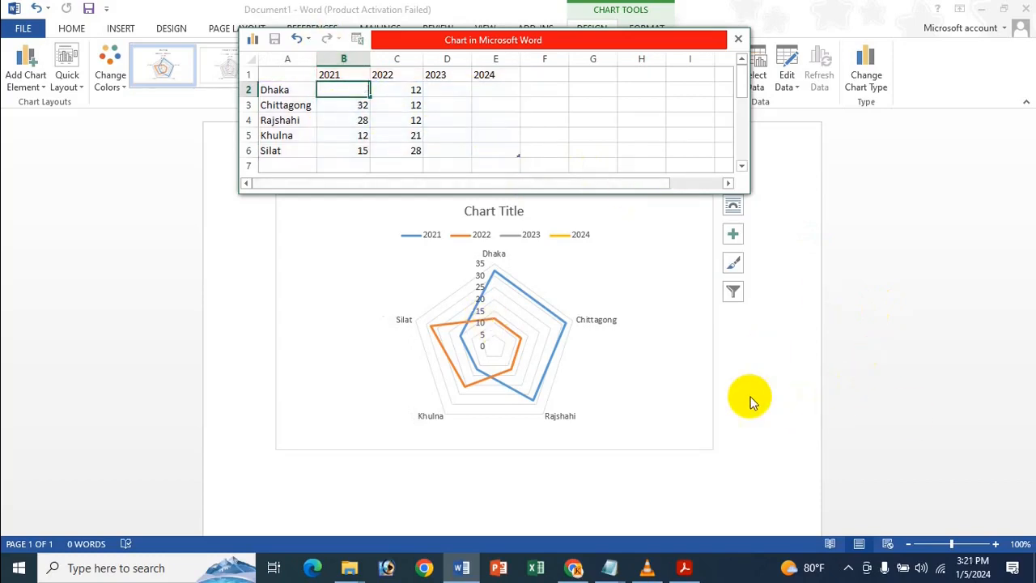
pyautogui.write('00')
pyautogui.press('BackSpace')
pyautogui.press('Tab')
pyautogui.write('70')
pyautogui.press('Tab')
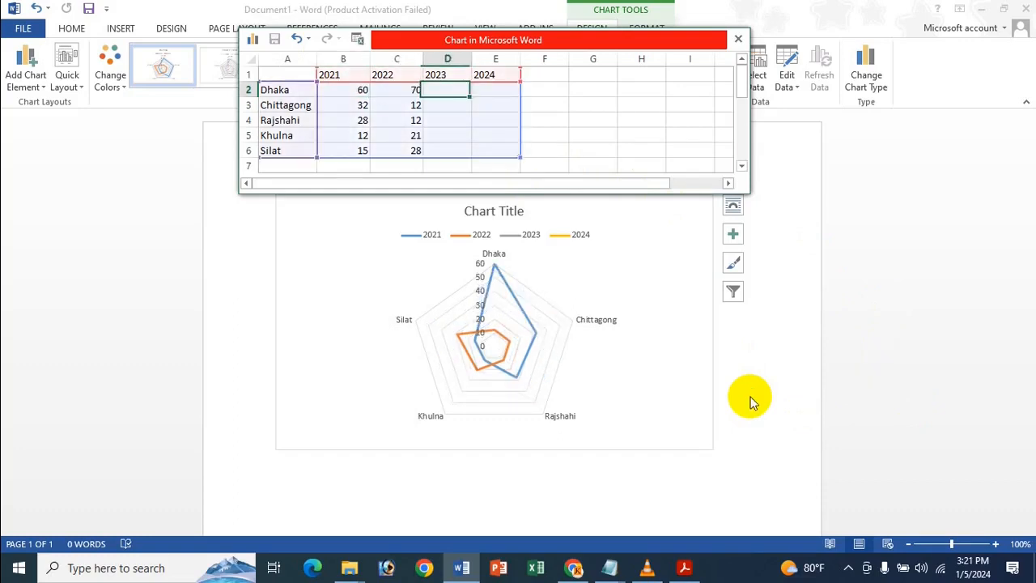
pyautogui.write('80')
pyautogui.press('Tab')
pyautogui.write('90')
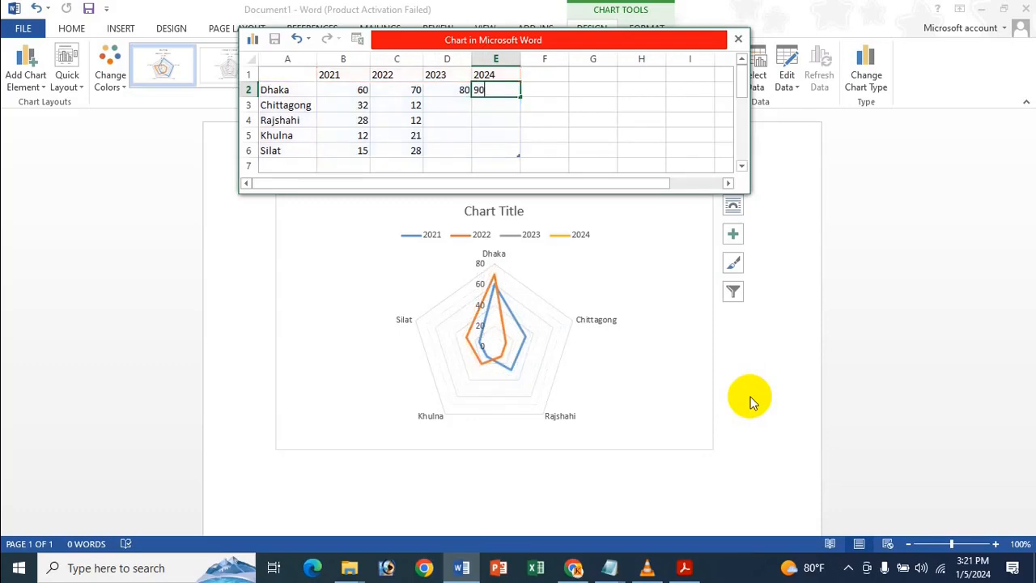
pyautogui.press('Return')
# Step: Fill the Chittagong row with 60, 70, 80 and 90 for the years 2021 to 2024
pyautogui.press('Left')
pyautogui.press('Left')
pyautogui.press('Left')
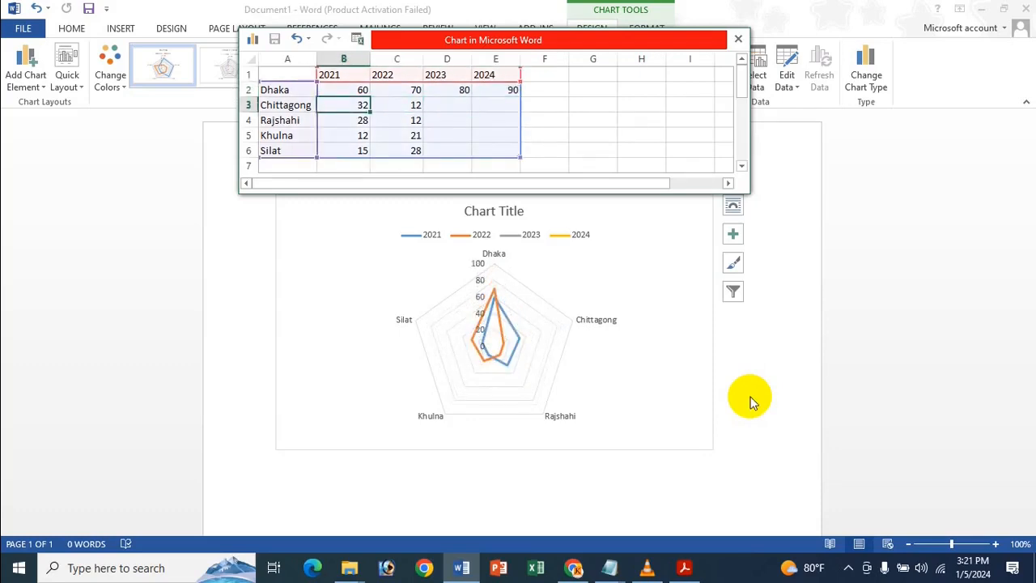
pyautogui.write('60')
pyautogui.press('Tab')
pyautogui.write('70')
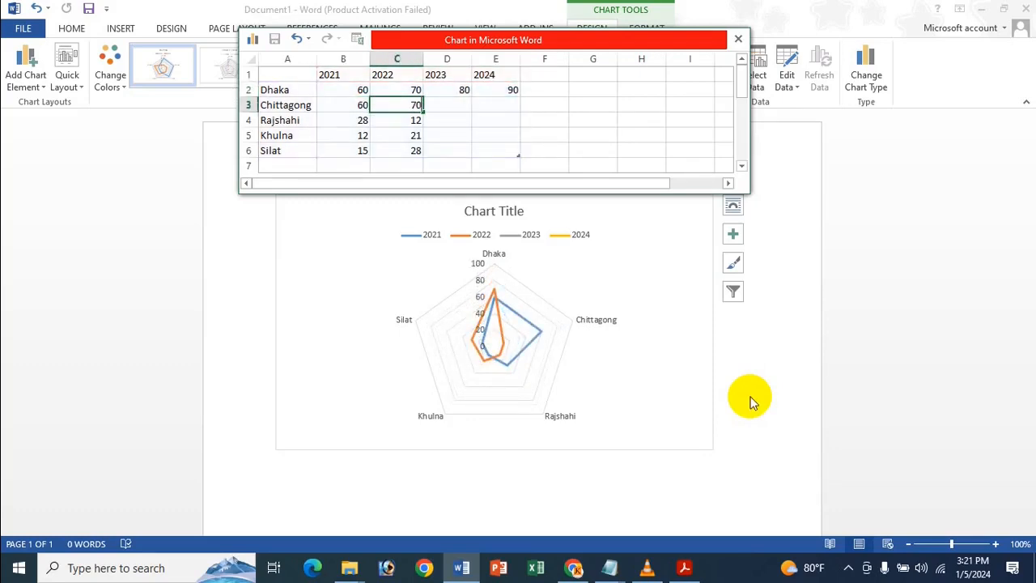
pyautogui.press('Tab')
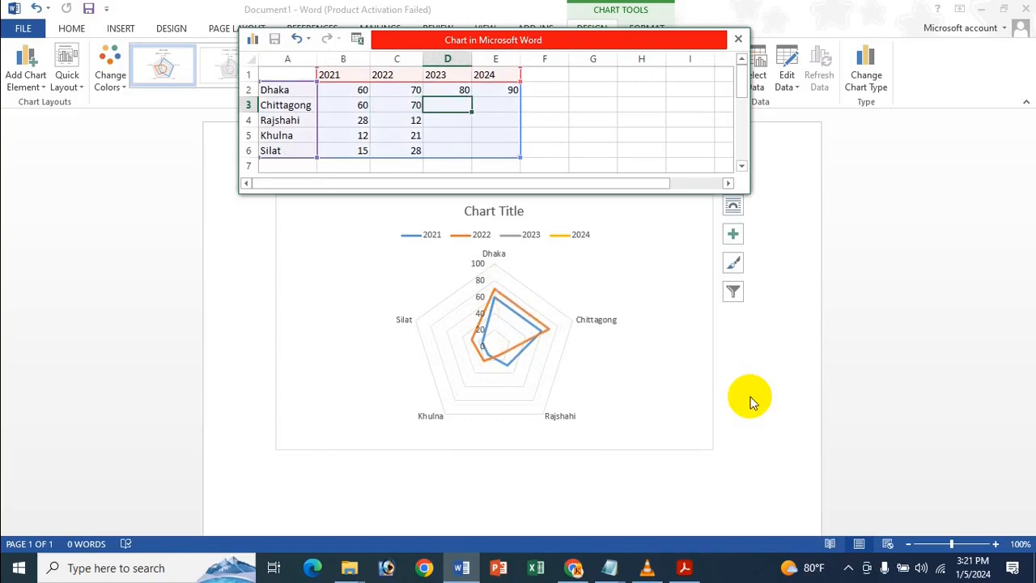
pyautogui.write('80')
pyautogui.write('0')
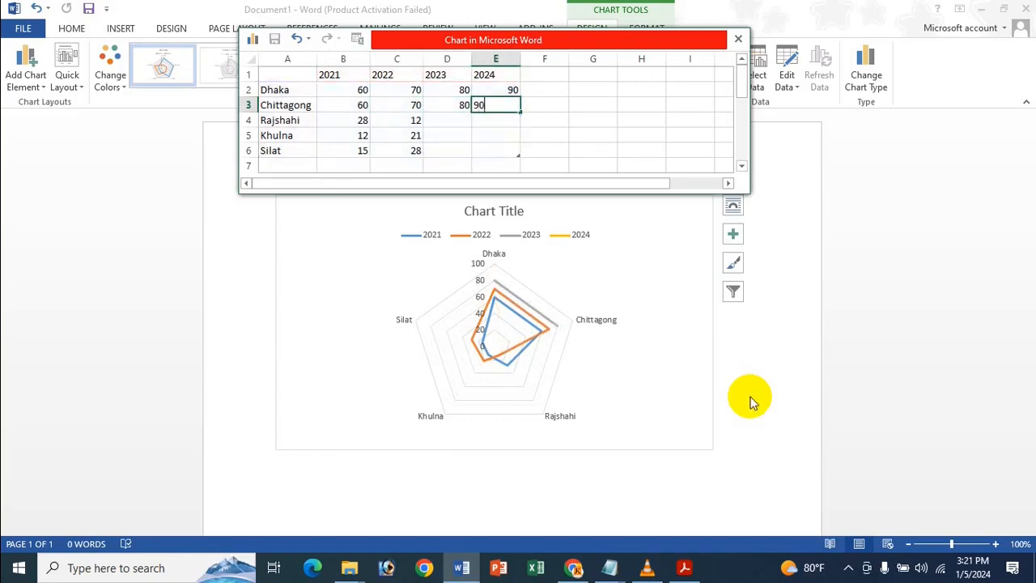
pyautogui.press('Return')
# Step: Fill the Rajshahi row with 52, 62, 72 and 82 for the years 2021 to 2024
pyautogui.press('Left')
pyautogui.press('Left')
pyautogui.press('Left')
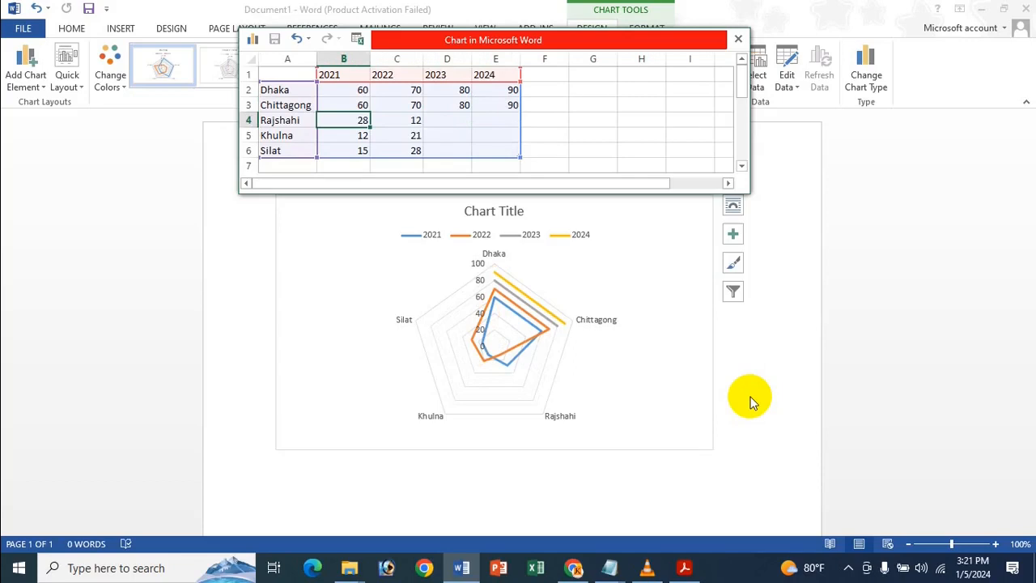
pyautogui.write('6')
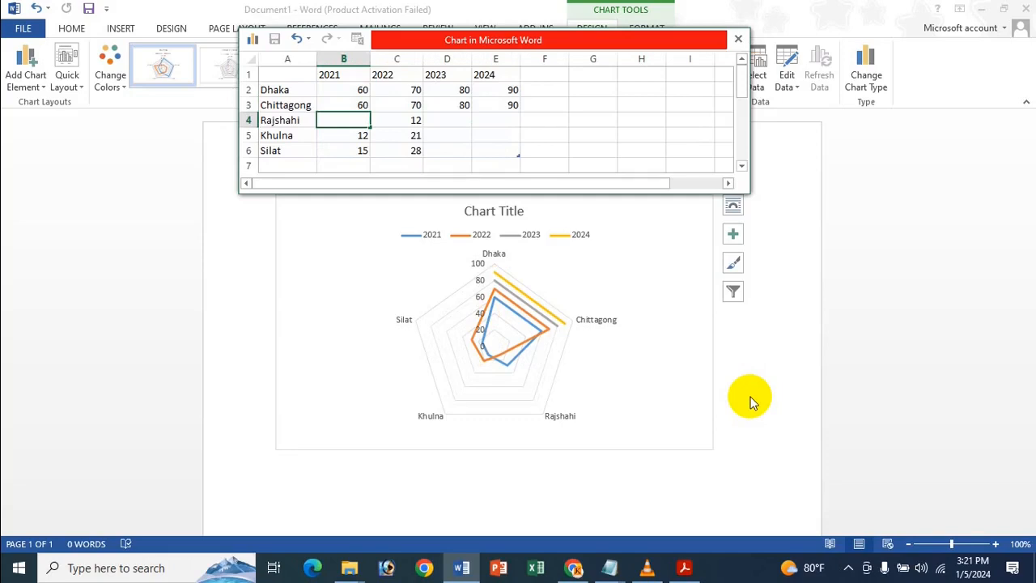
pyautogui.write('2')
pyautogui.press('Tab')
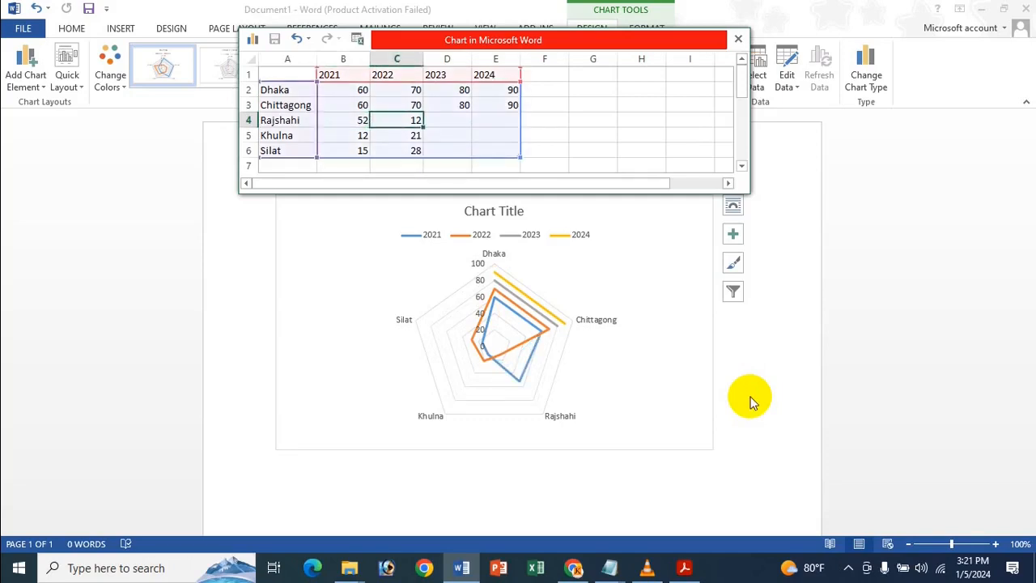
pyautogui.write('62')
pyautogui.press('Tab')
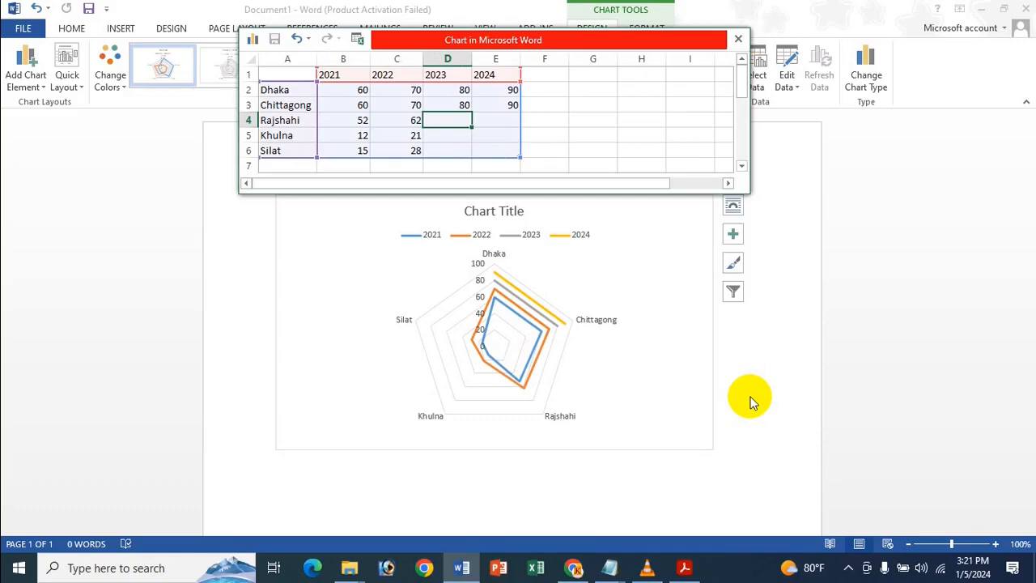
pyautogui.write('8')
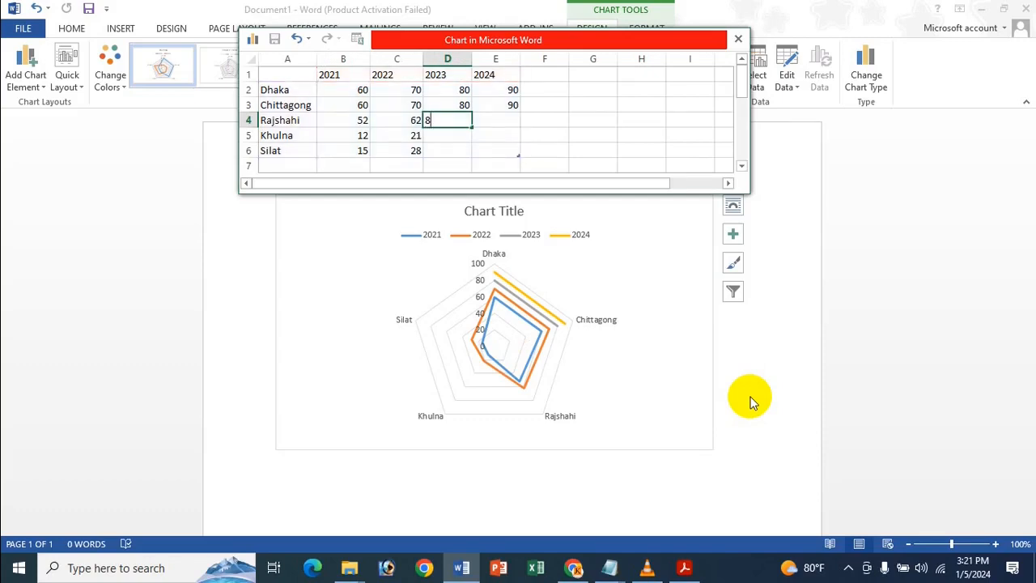
pyautogui.press('Tab')
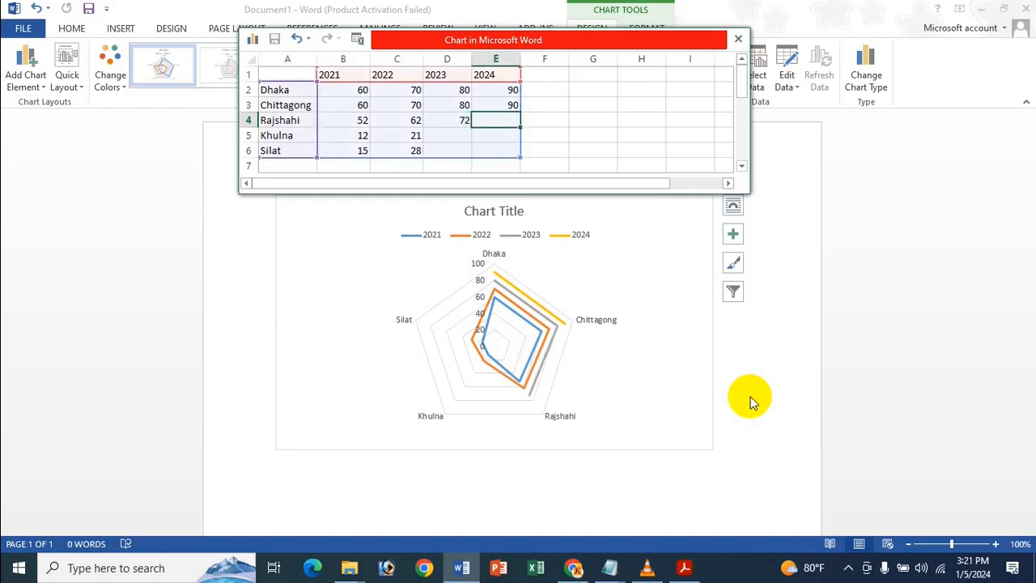
pyautogui.write('82')
pyautogui.press('Return')
# Step: Fill the Khulna row with 55, 65, 75 and 85 for the years 2021 to 2024
pyautogui.press('Left')
pyautogui.press('Left')
pyautogui.press('Left')
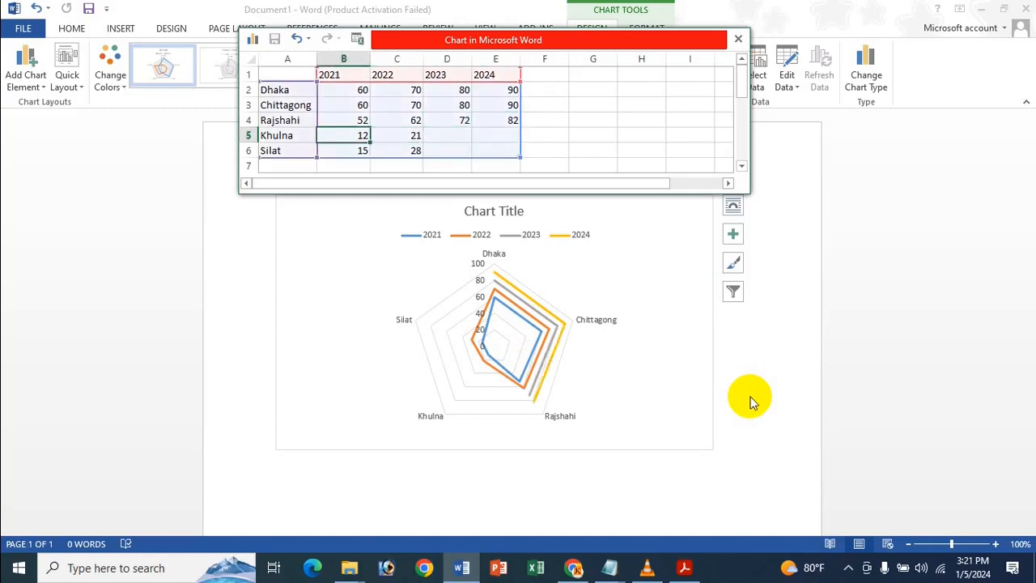
pyautogui.write('55')
pyautogui.press('Tab')
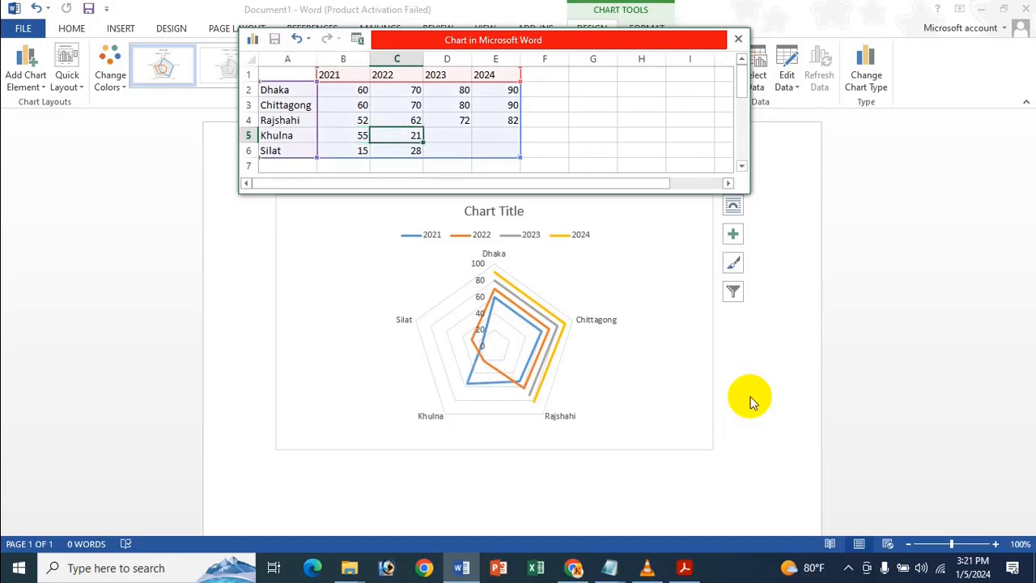
pyautogui.write('65')
pyautogui.press('Tab')
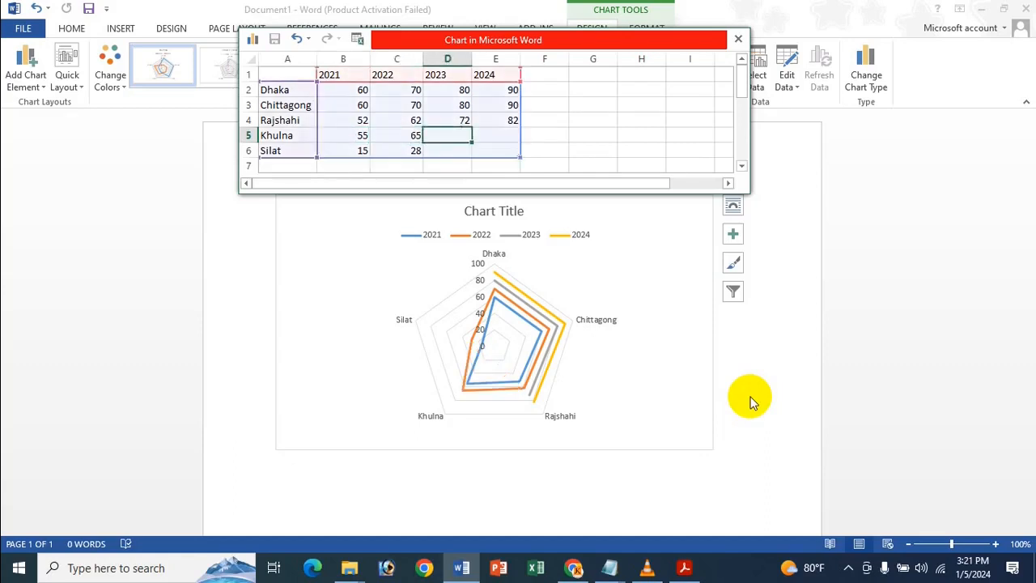
pyautogui.write('75')
pyautogui.press('Tab')
pyautogui.write('8')
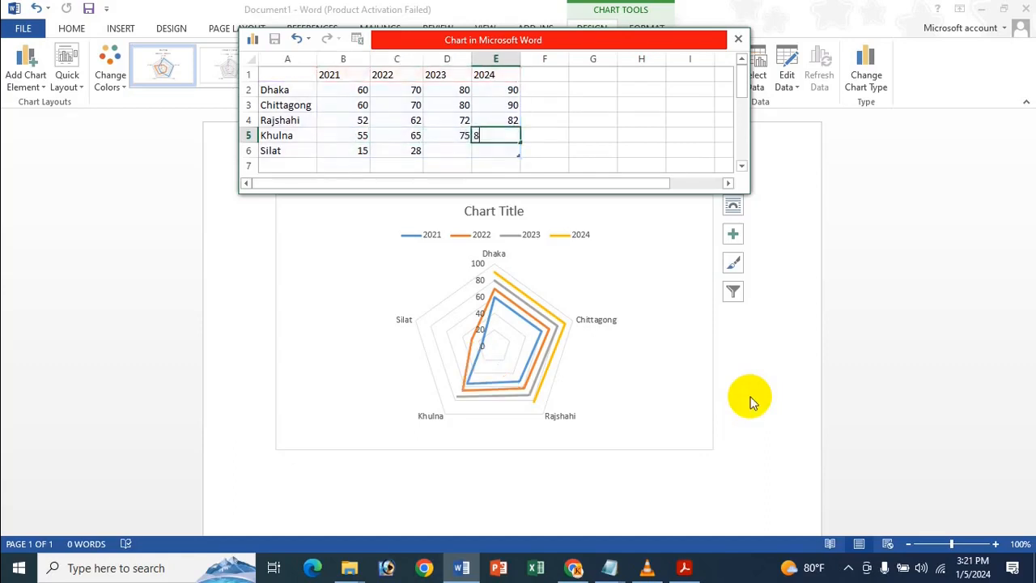
pyautogui.write('5')
pyautogui.press('Down')
# Step: Fill the Silat row with 57, 67, 77 and 87 for the years 2021 to 2024
pyautogui.press('Left')
pyautogui.press('Left')
pyautogui.press('Left')
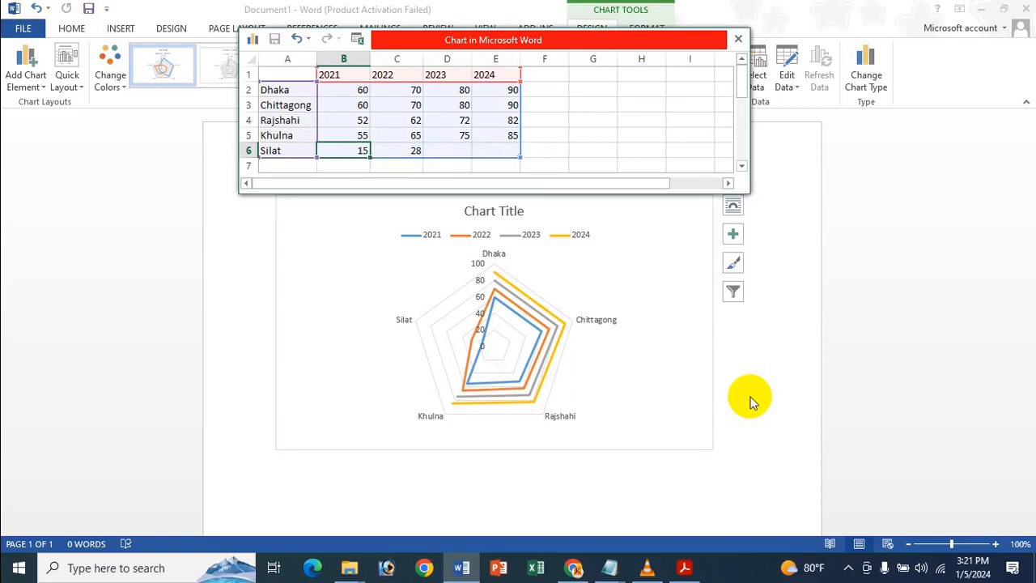
pyautogui.write('57')
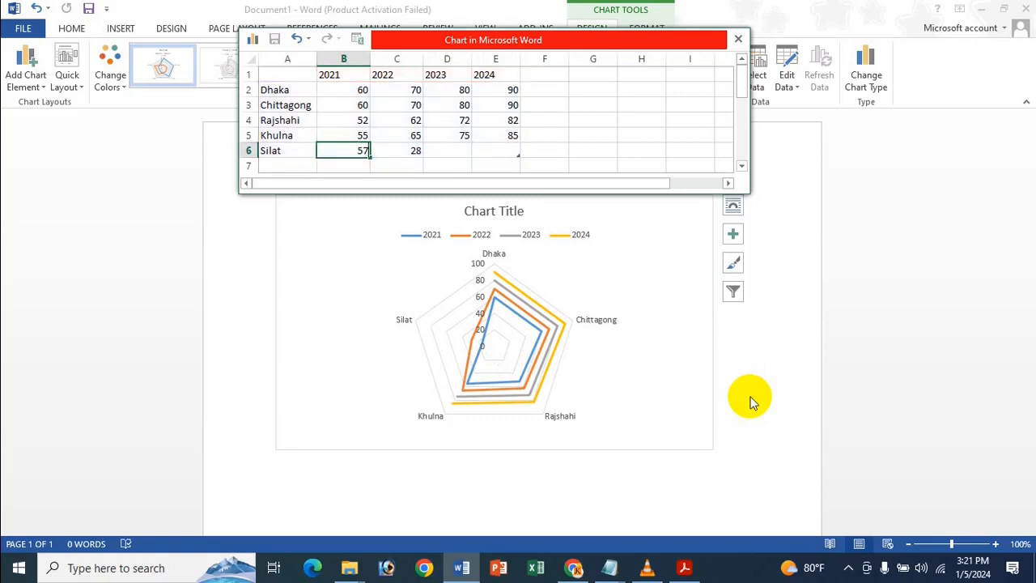
pyautogui.press('Tab')
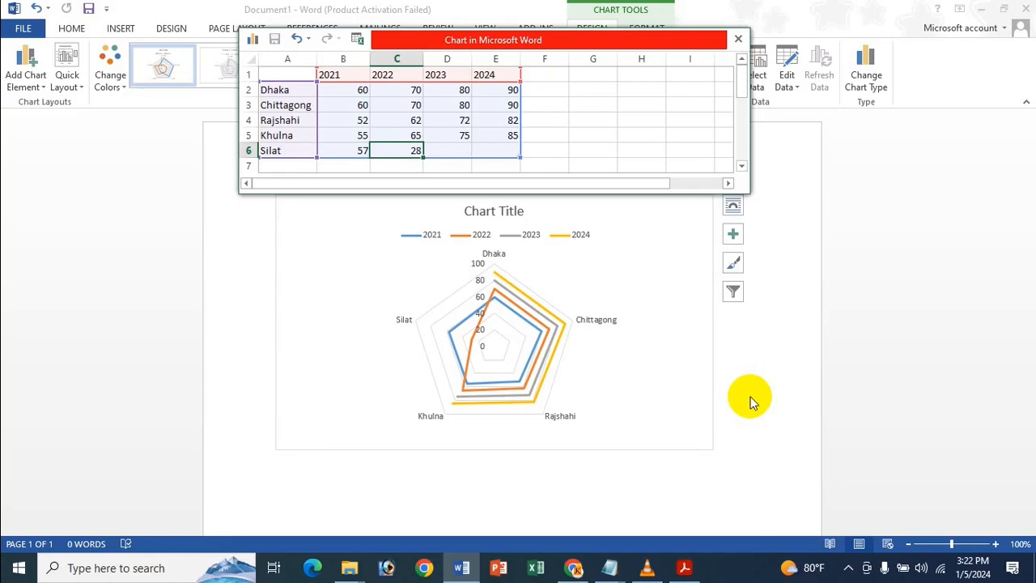
pyautogui.write('67')
pyautogui.press('Tab')
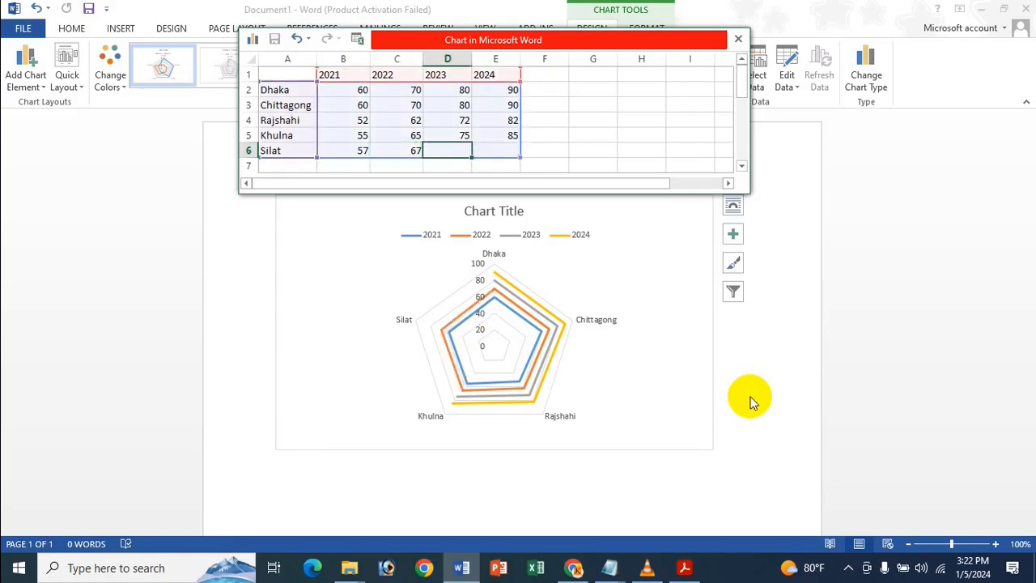
pyautogui.write('77')
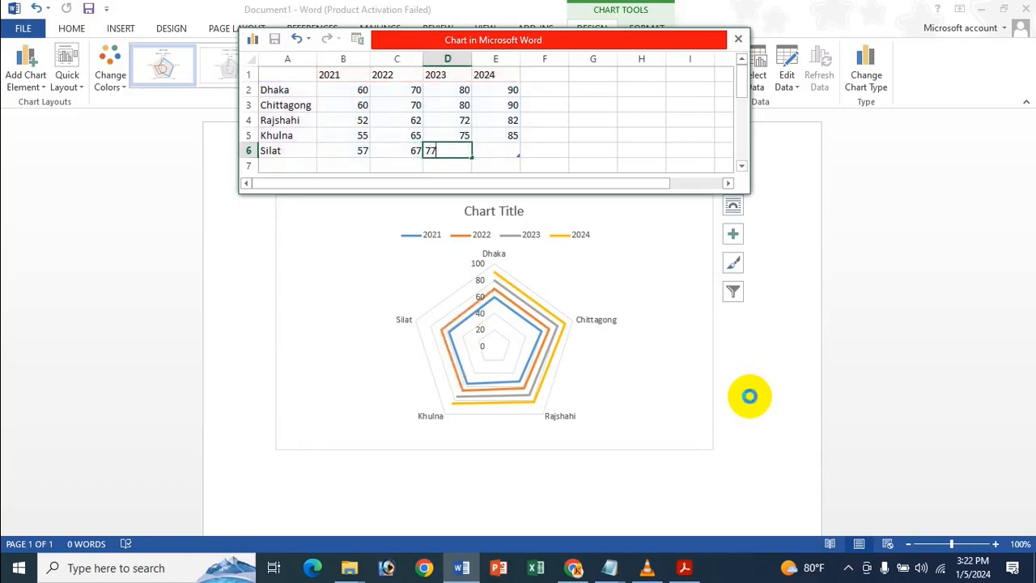
pyautogui.press('Tab')
pyautogui.write('8')
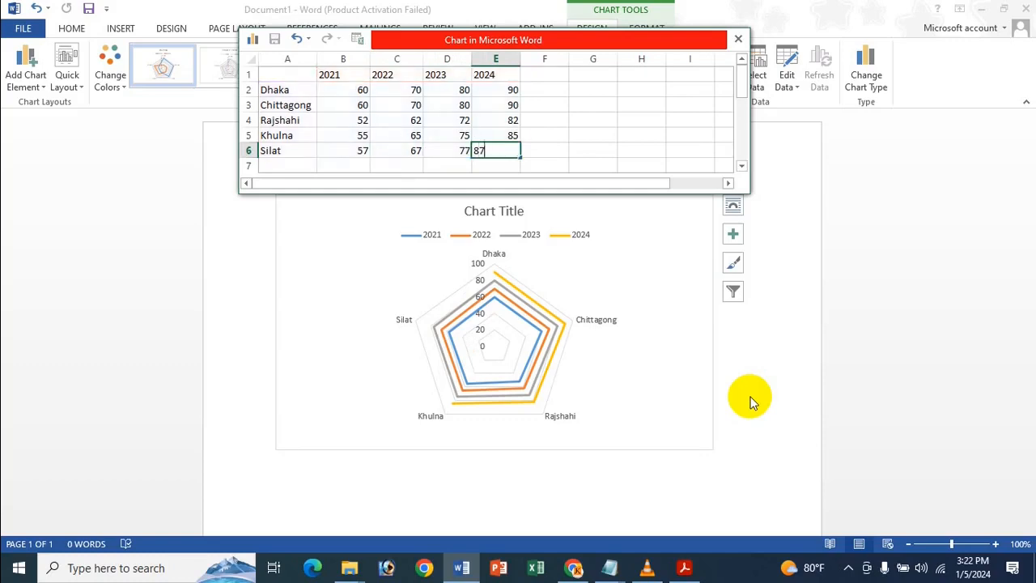
pyautogui.press('Tab')
# Step: Look over the completed city values and close the chart data sheet
pyautogui.click(418, 121)
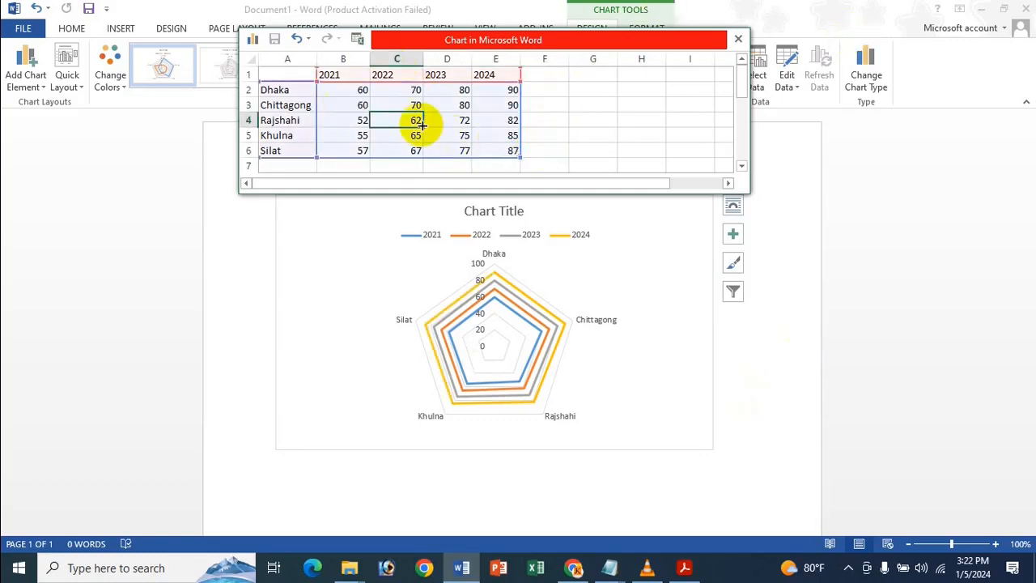
pyautogui.click(352, 92)
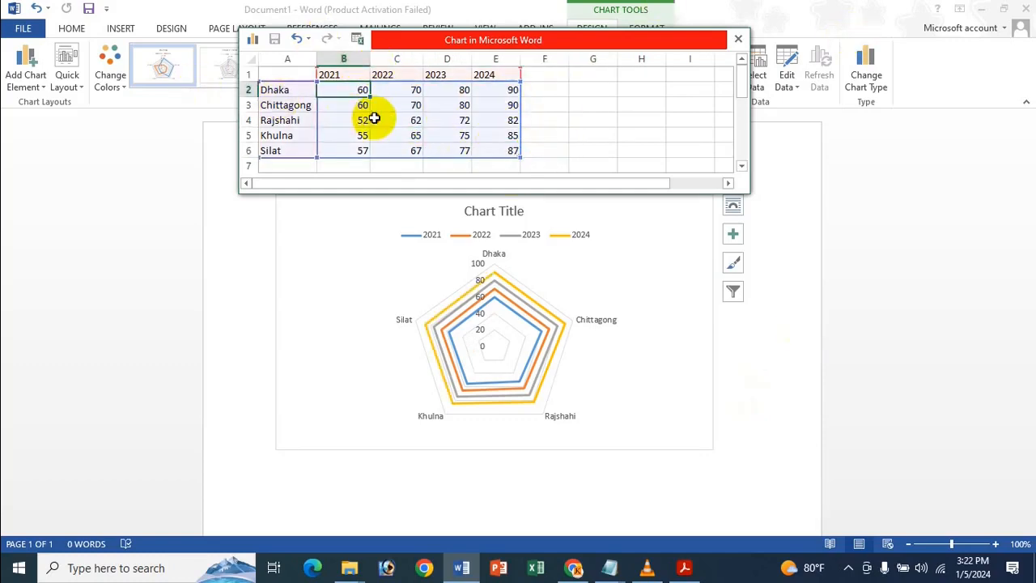
pyautogui.click(571, 104)
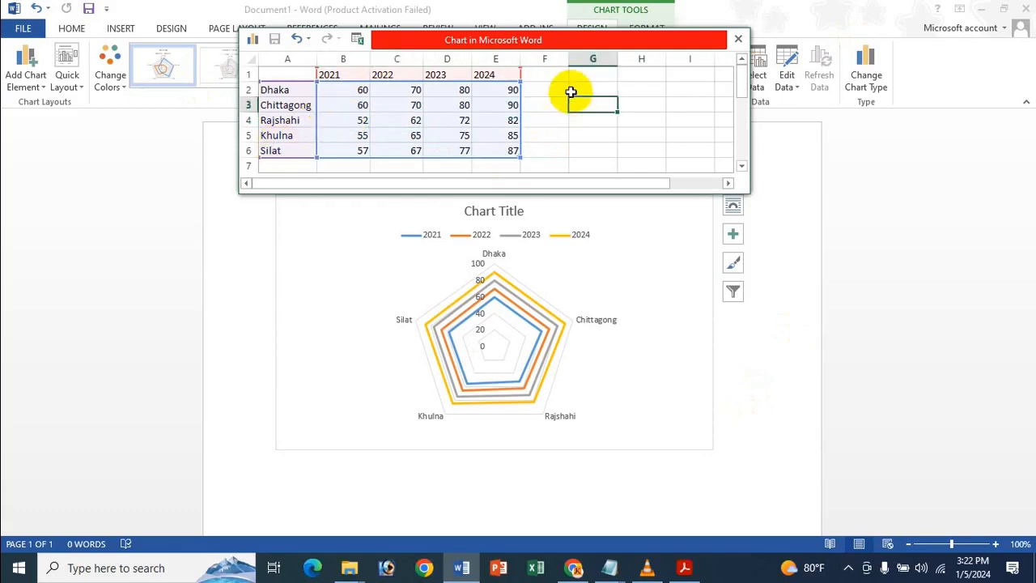
pyautogui.click(738, 39)
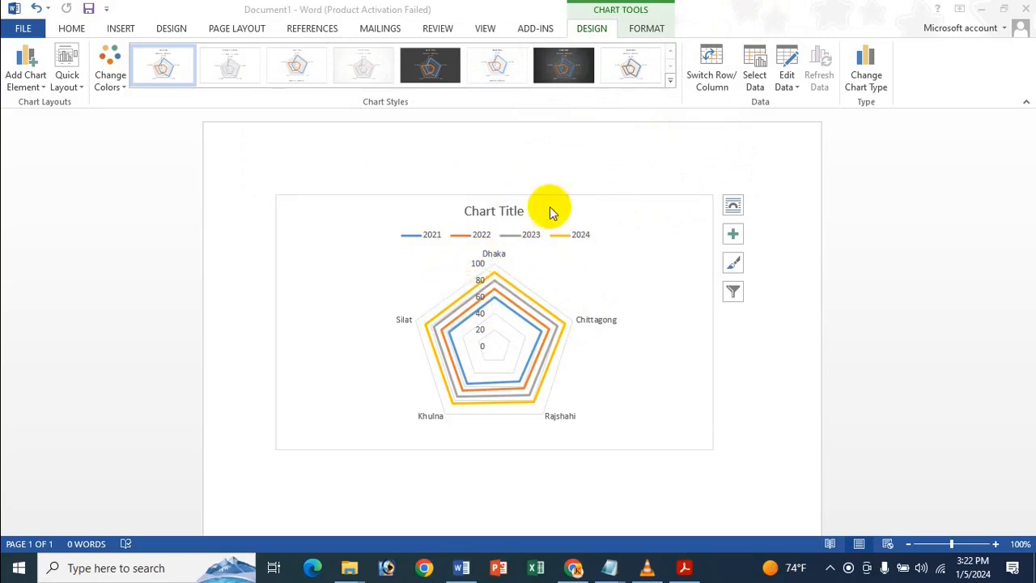
# Step: Select the radar chart and inspect the values of individual points on its series lines
pyautogui.click(597, 231)
pyautogui.moveTo(502, 309)
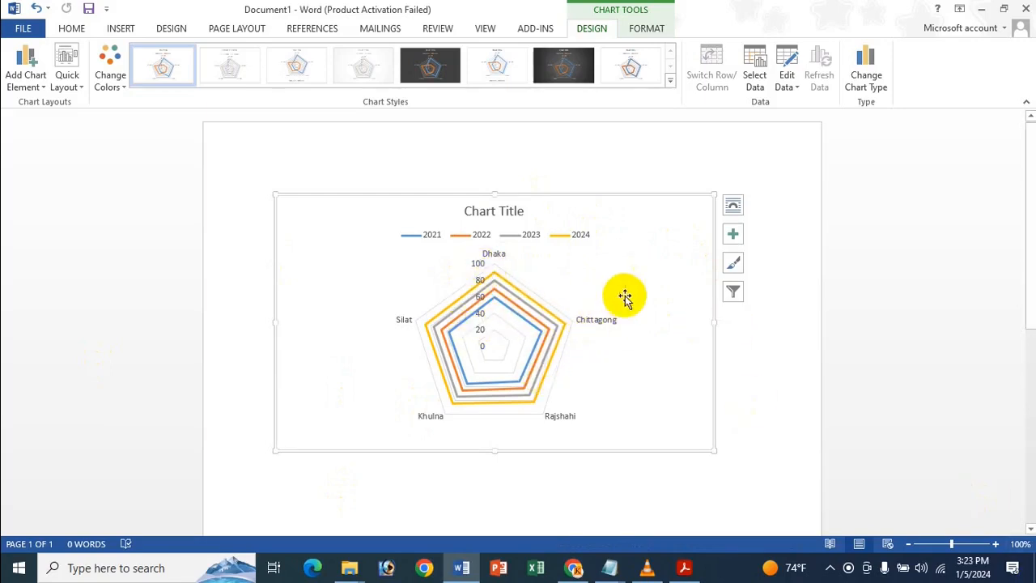
pyautogui.moveTo(554, 339)
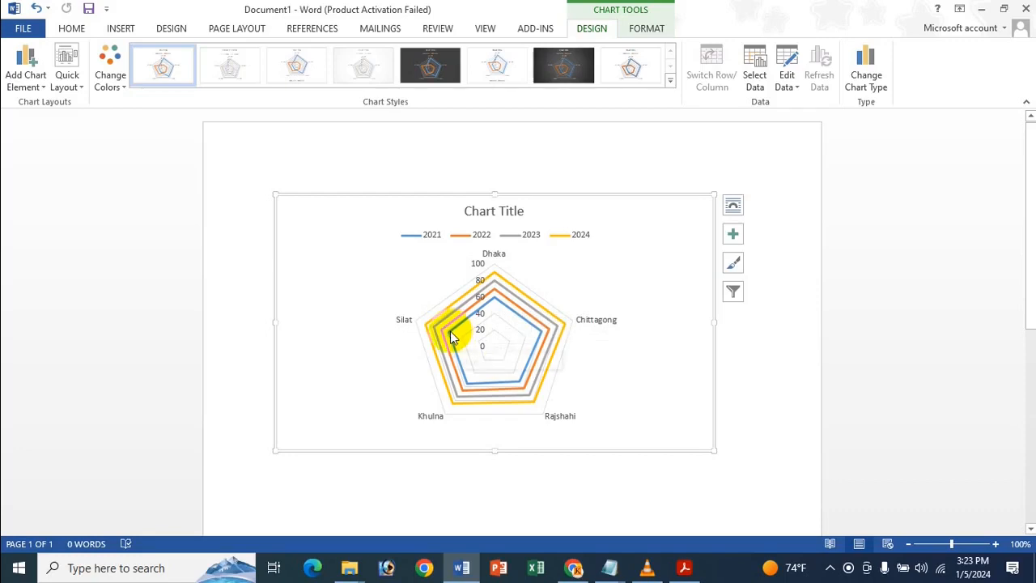
pyautogui.moveTo(453, 336)
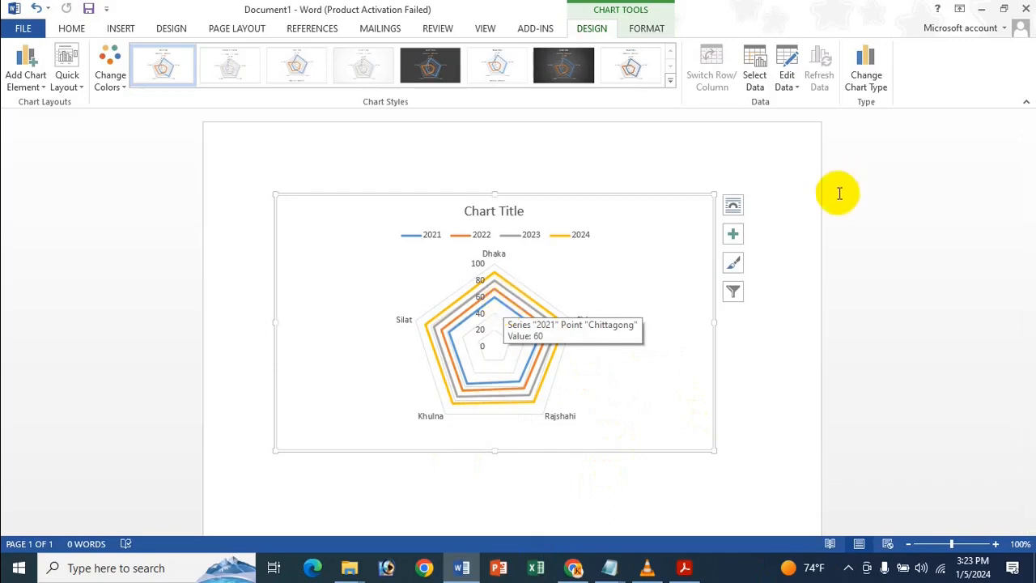
# Step: Show data labels on all series of the radar chart
pyautogui.click(736, 239)
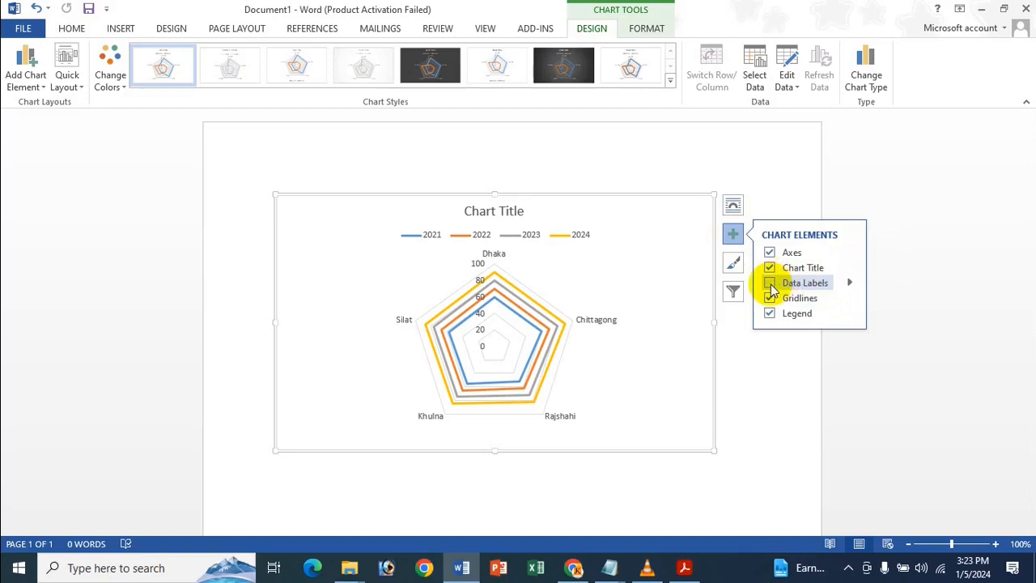
pyautogui.click(770, 285)
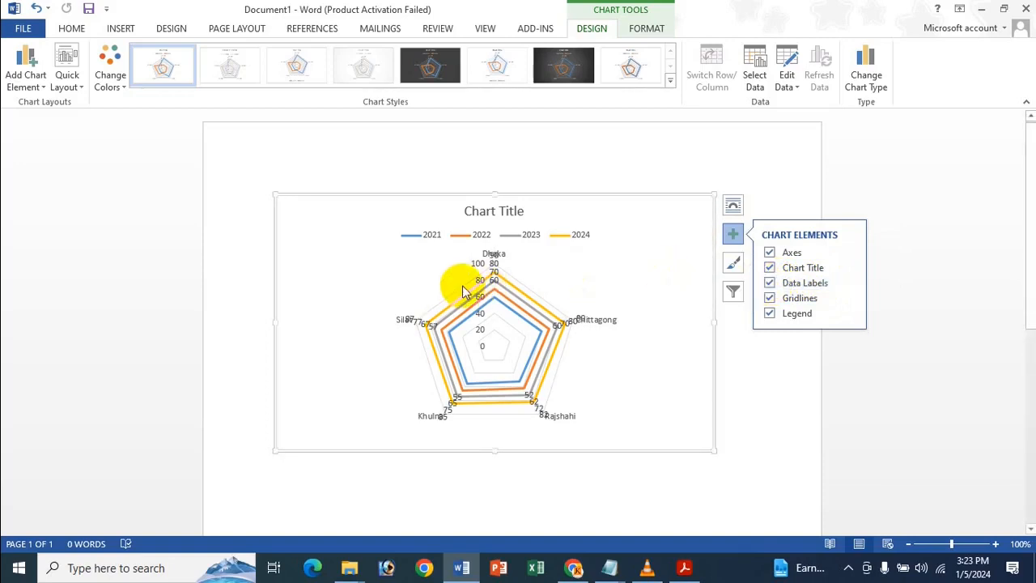
pyautogui.click(770, 282)
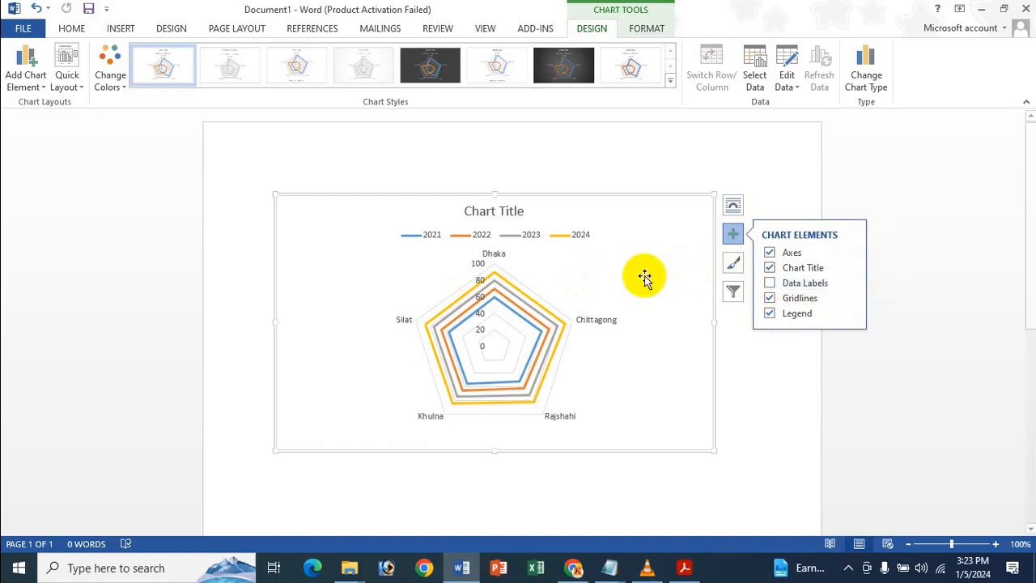
pyautogui.click(850, 283)
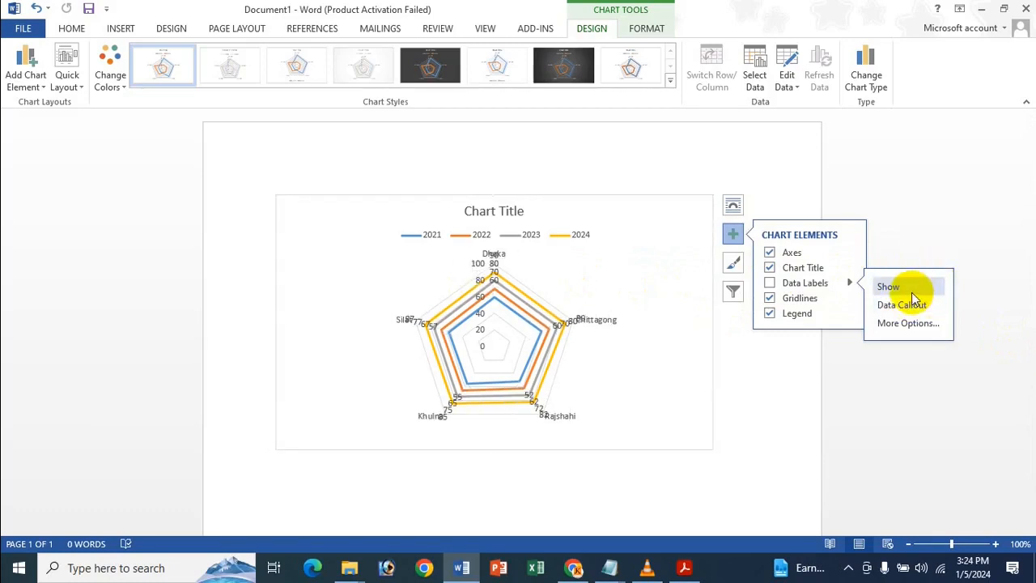
pyautogui.click(899, 288)
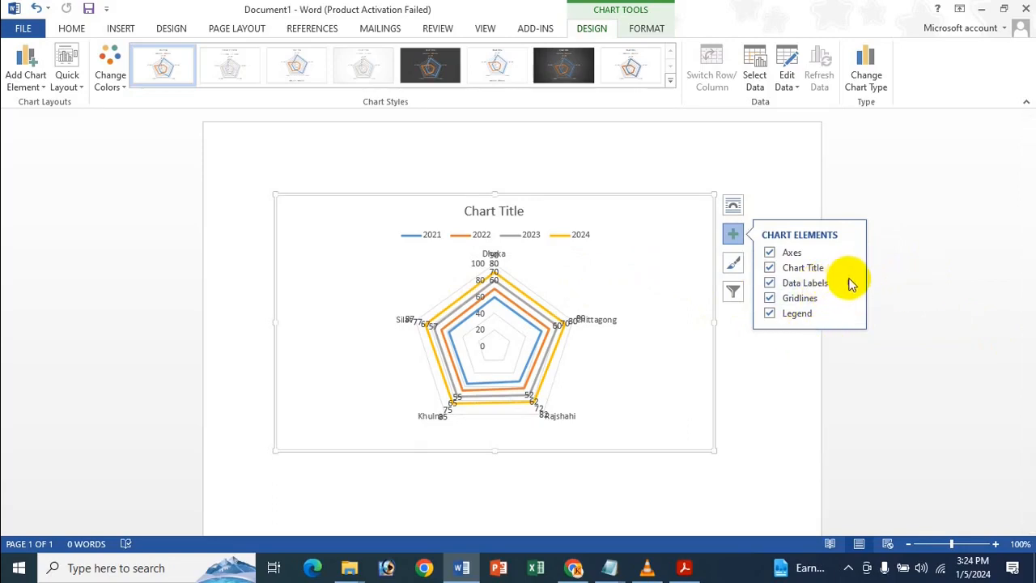
# Step: View the detailed formatting options for the chart's data labels and close them
pyautogui.click(849, 283)
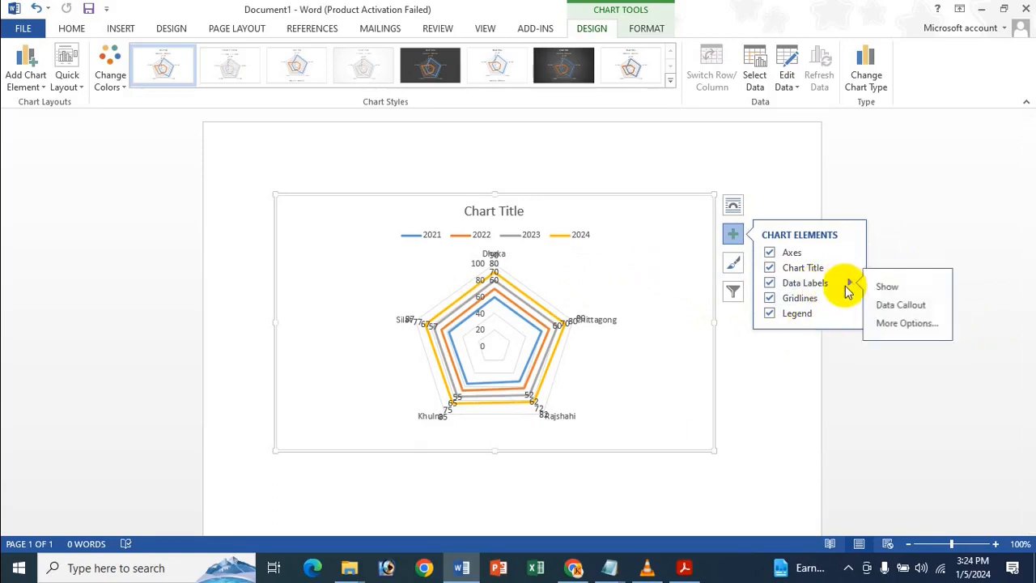
pyautogui.click(915, 324)
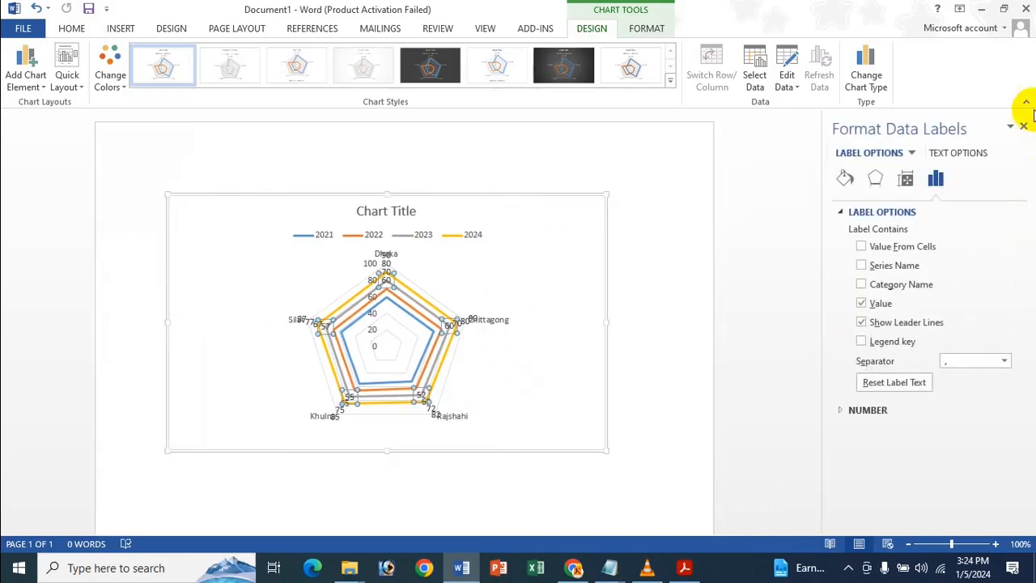
pyautogui.click(1023, 127)
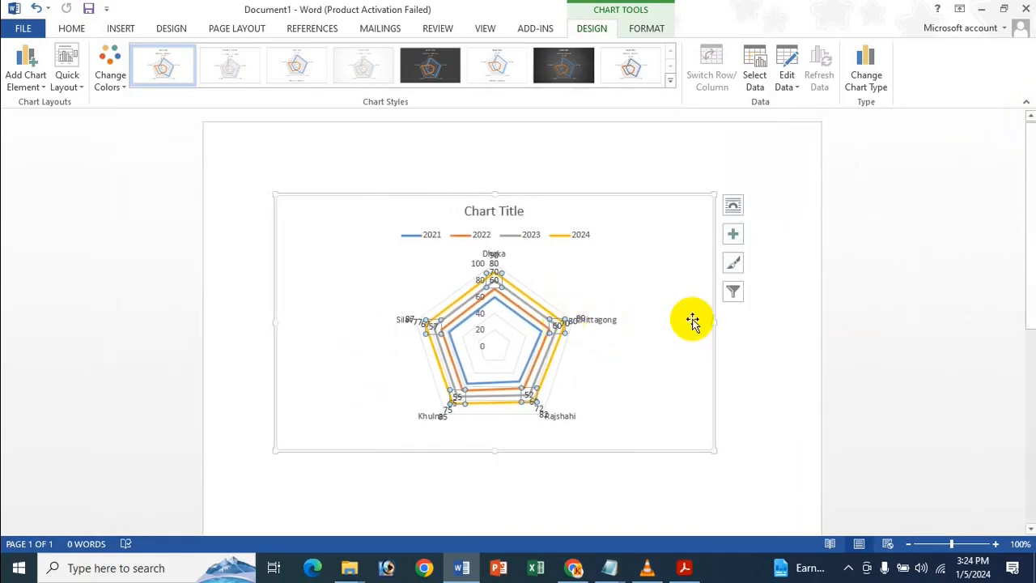
# Step: View the formatting options for the data labels of the 2022 and 2023 series and close them
pyautogui.doubleClick(563, 324)
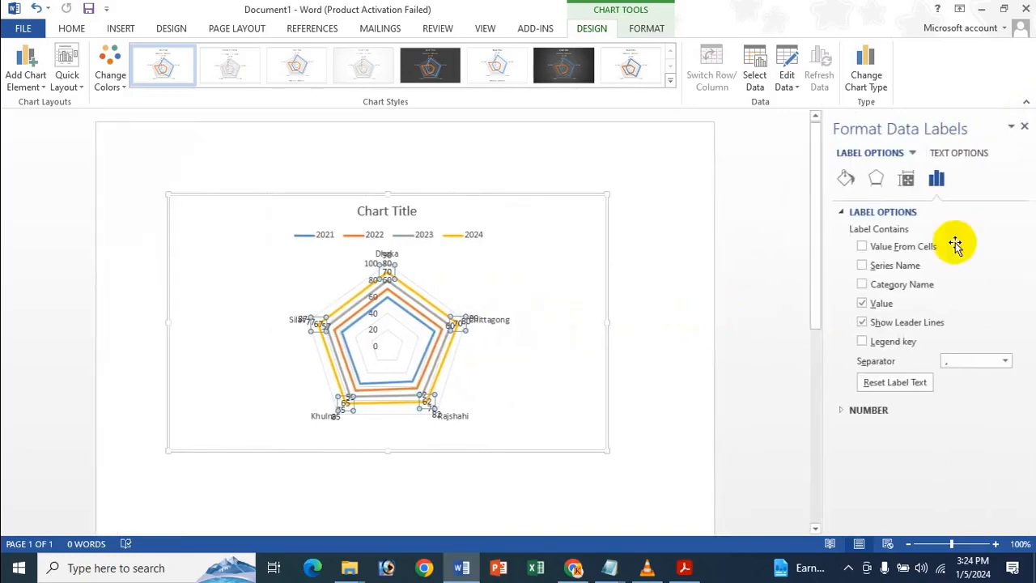
pyautogui.click(1024, 127)
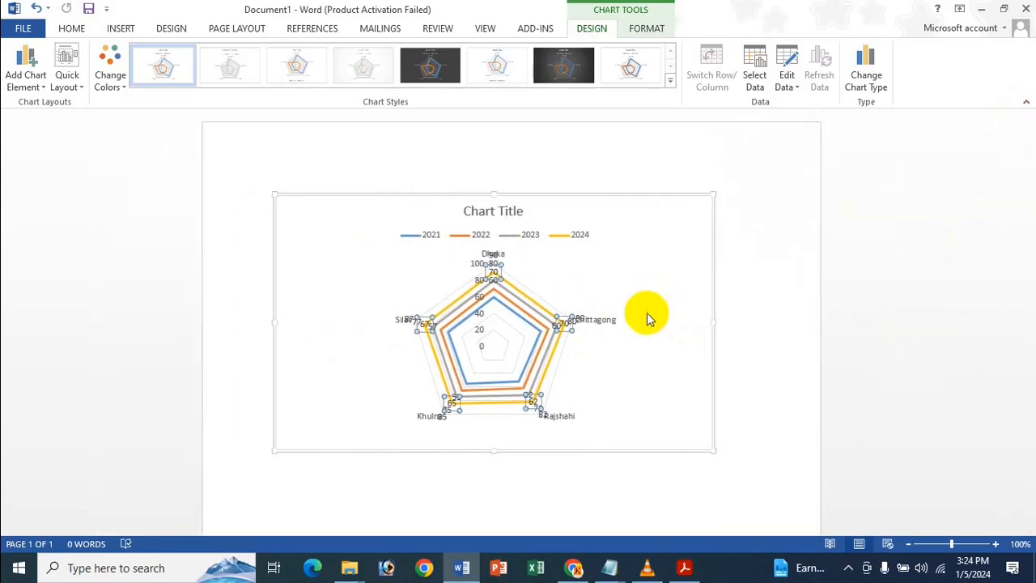
pyautogui.click(670, 375)
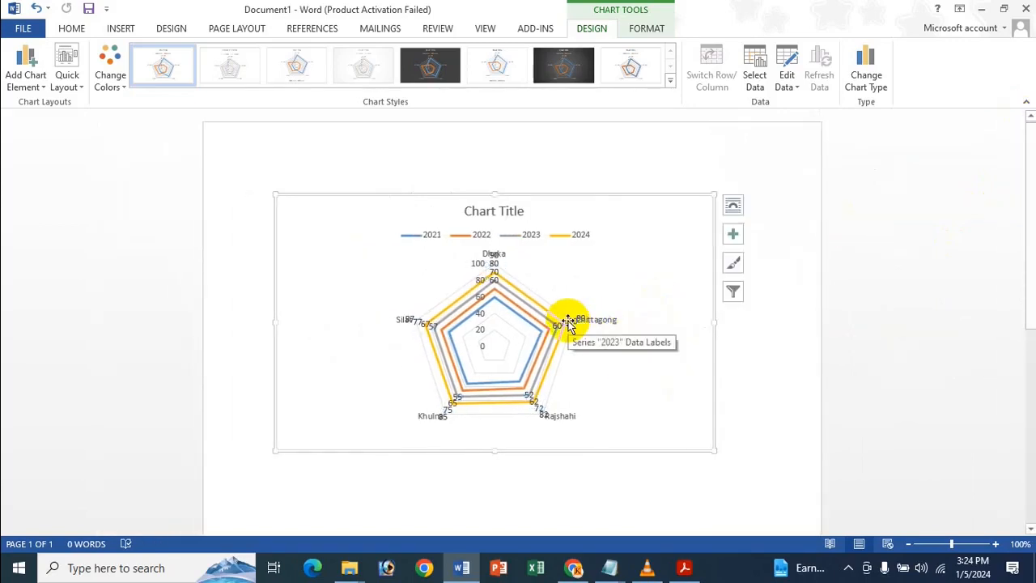
pyautogui.rightClick(569, 324)
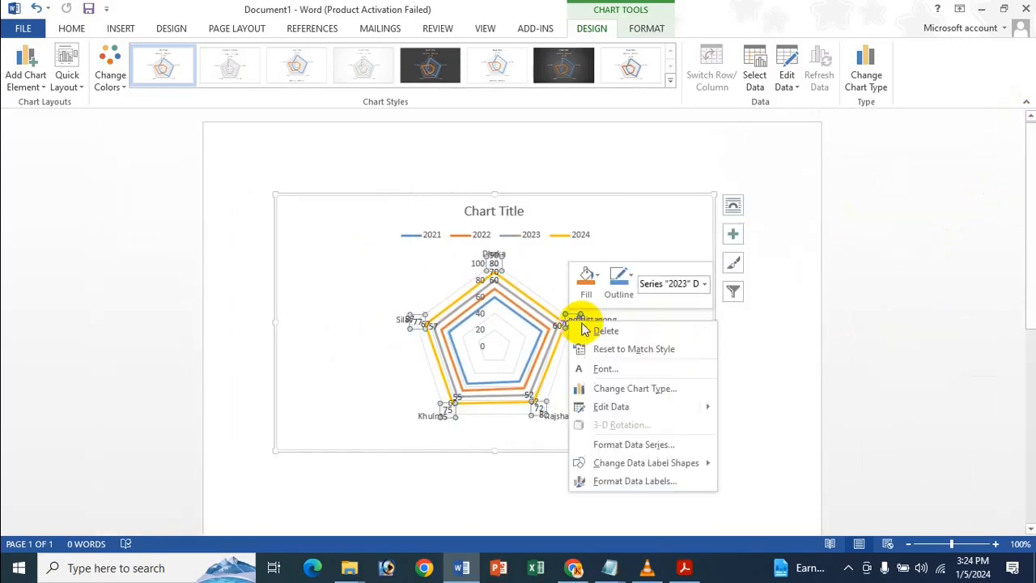
pyautogui.click(635, 480)
pyautogui.click(1024, 123)
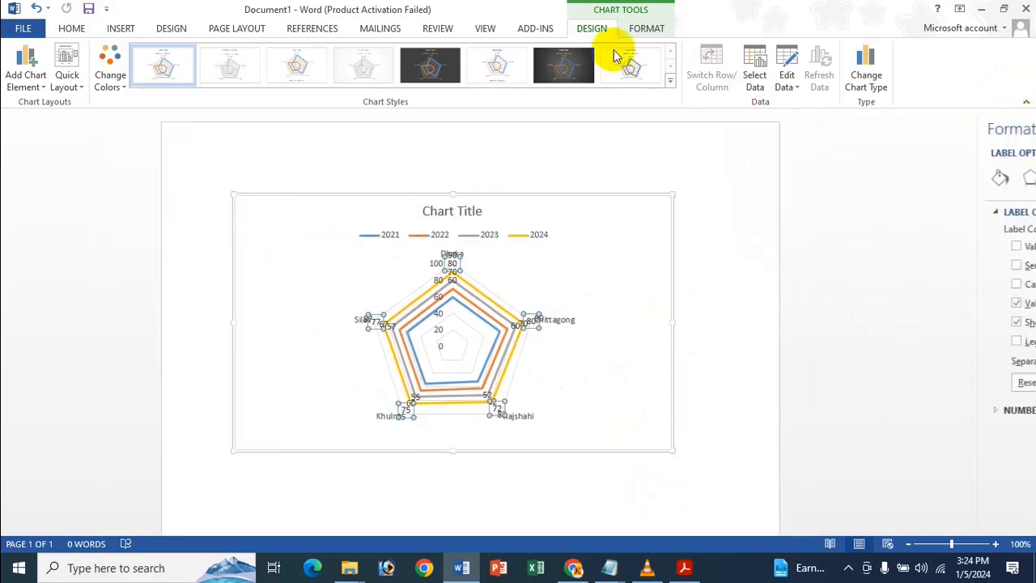
# Step: Use Format Selection to view the options of the 2023 series data labels, and close them again
pyautogui.click(648, 27)
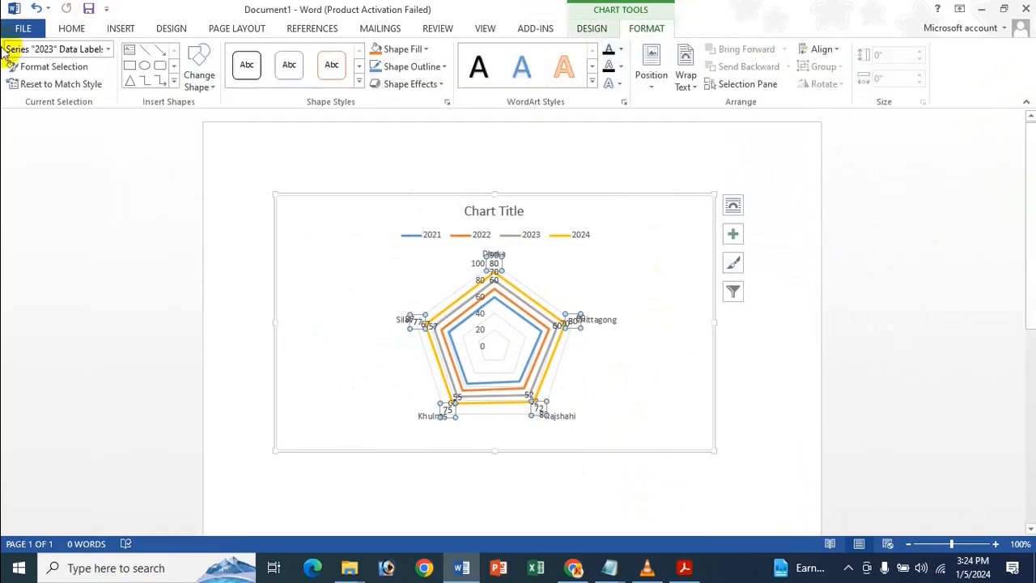
pyautogui.click(33, 71)
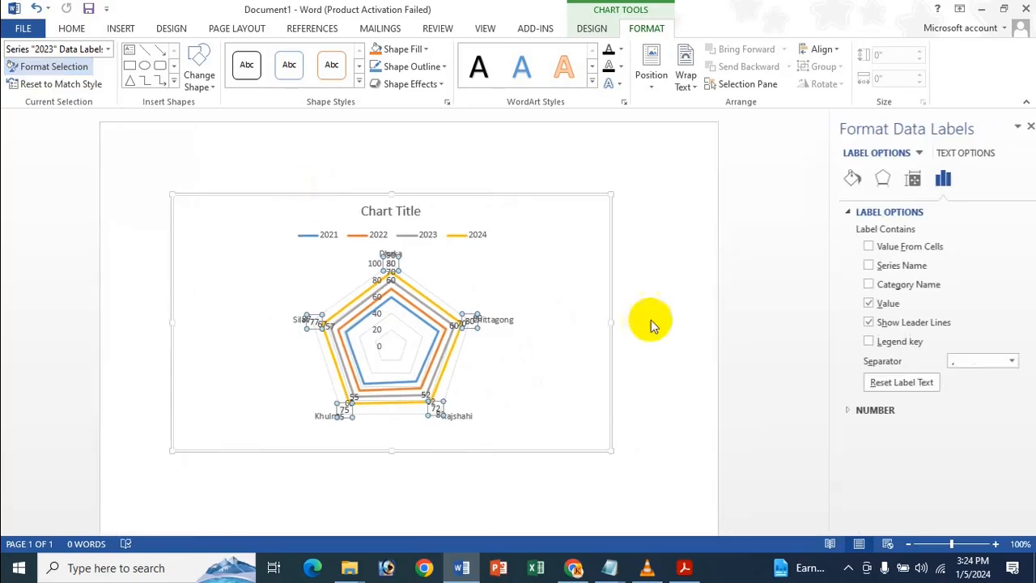
pyautogui.click(1023, 127)
# Step: Bring up the detailed data label options from the chart element choices and inspect those for a single Chittagong label
pyautogui.click(592, 29)
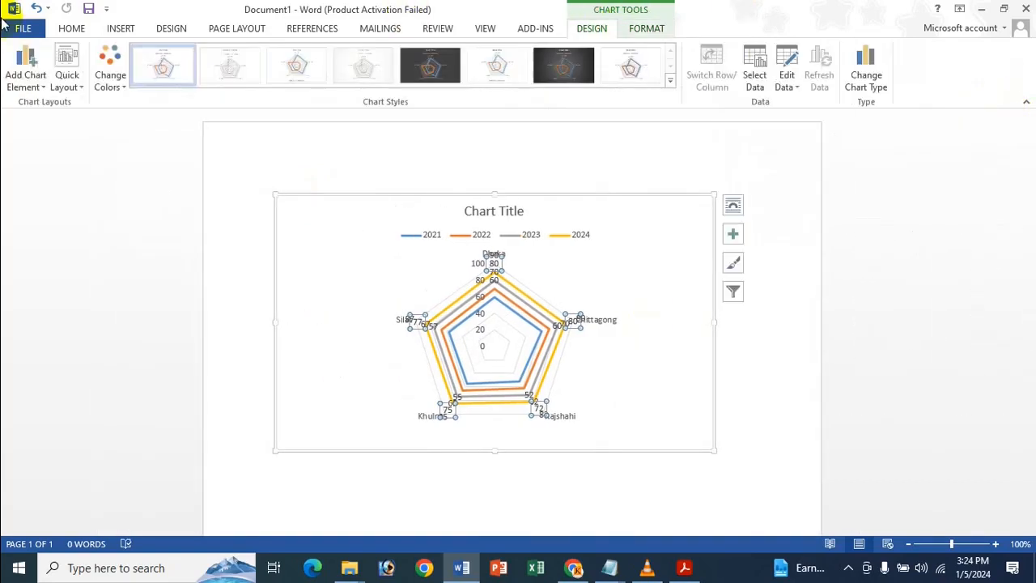
pyautogui.click(24, 81)
pyautogui.moveTo(61, 139)
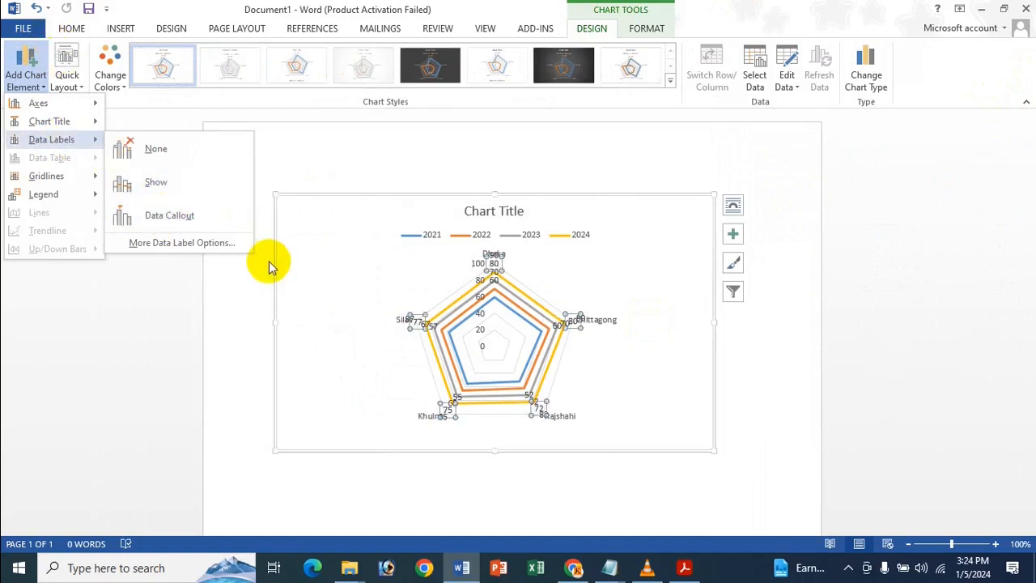
pyautogui.click(197, 242)
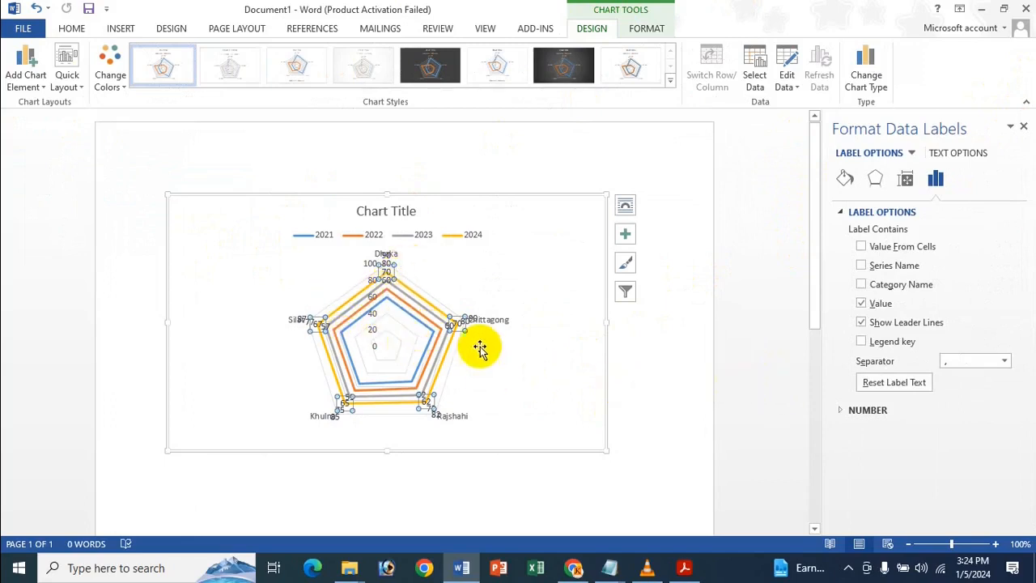
pyautogui.click(449, 327)
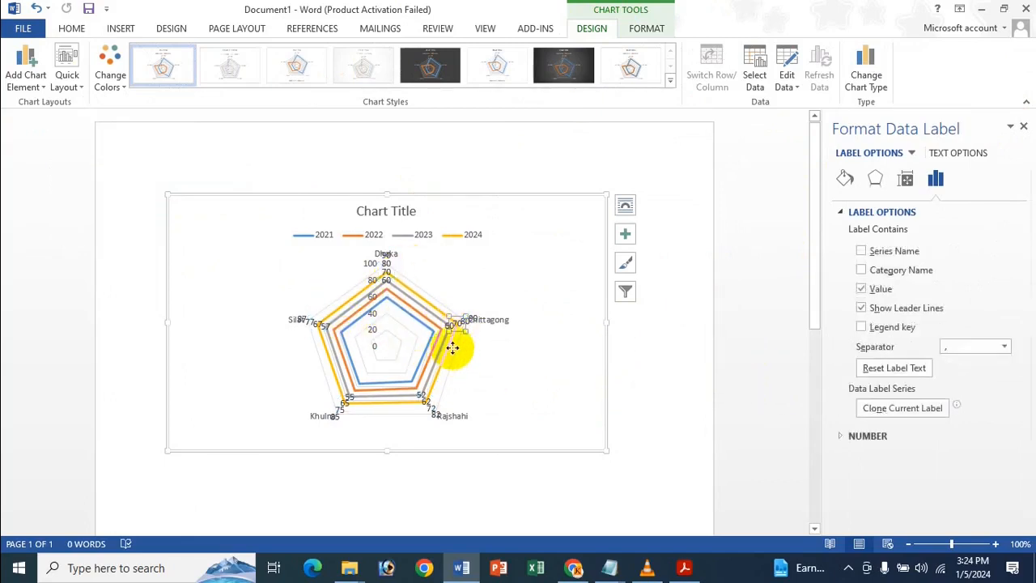
pyautogui.click(508, 355)
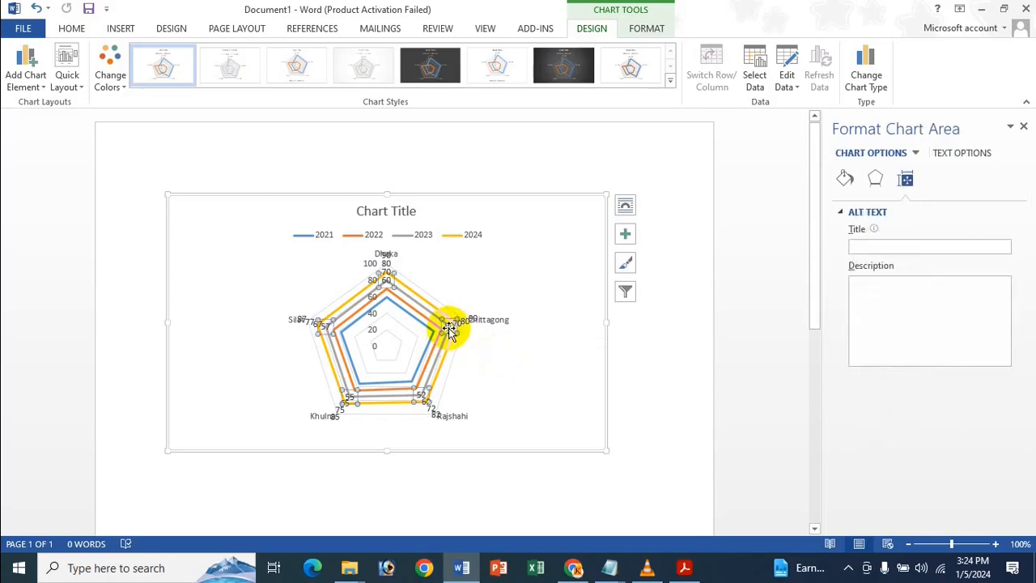
# Step: Give the 2021 series data labels a solid blue fill, increase the fill's transparency and close the formatting options
pyautogui.click(451, 332)
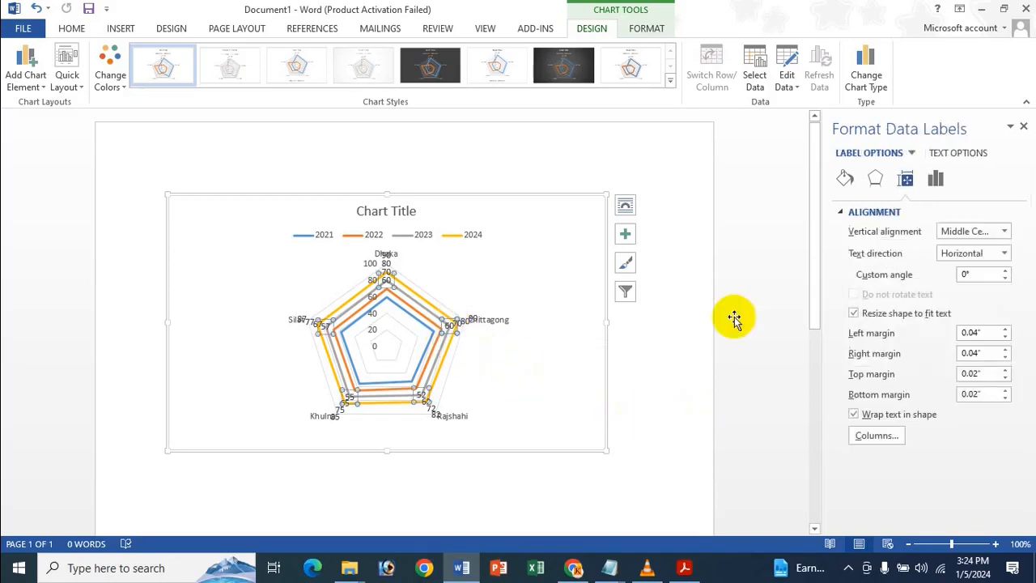
pyautogui.click(846, 179)
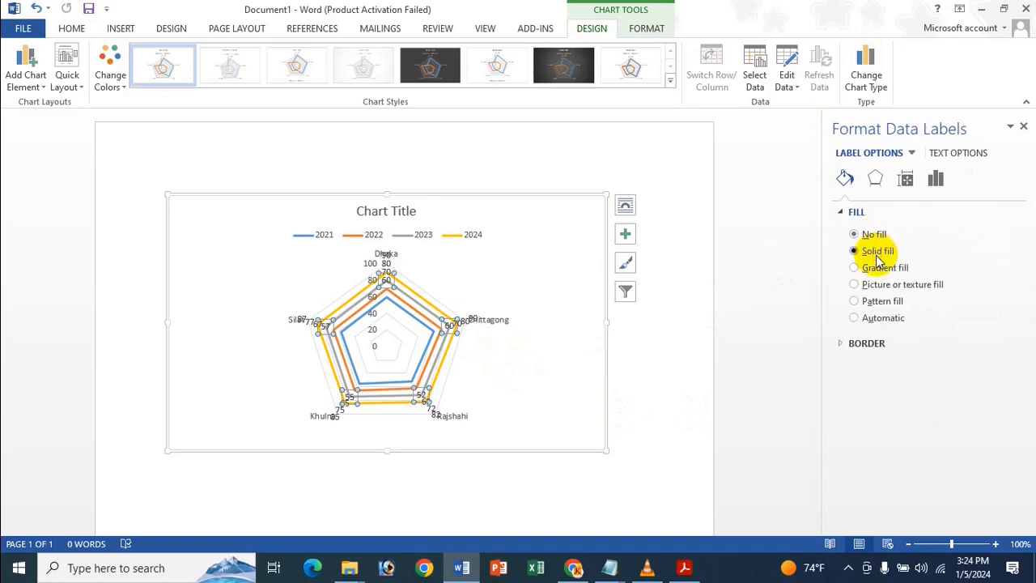
pyautogui.click(878, 259)
pyautogui.click(996, 345)
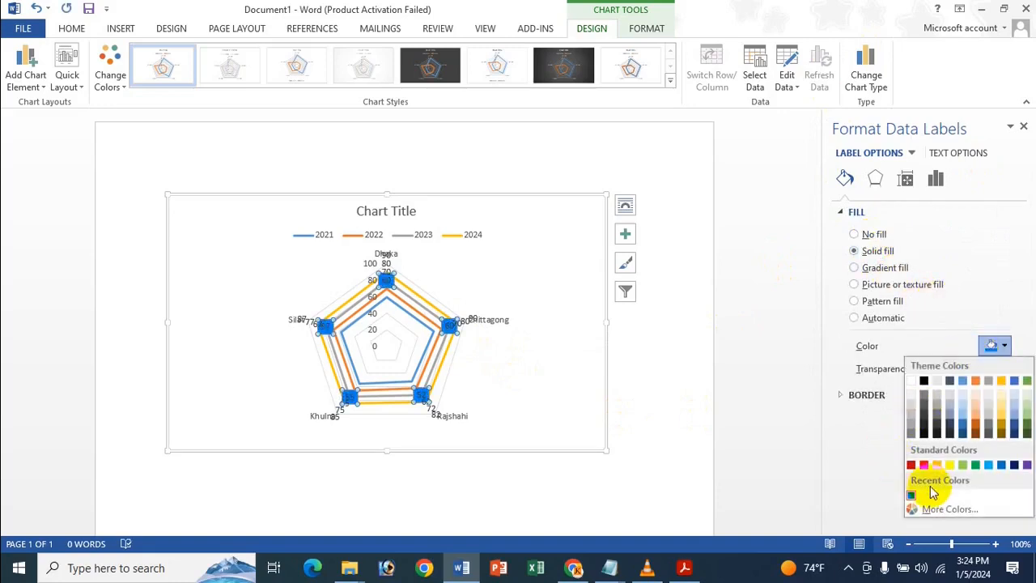
pyautogui.click(911, 497)
pyautogui.moveTo(921, 370); pyautogui.dragTo(937, 370)
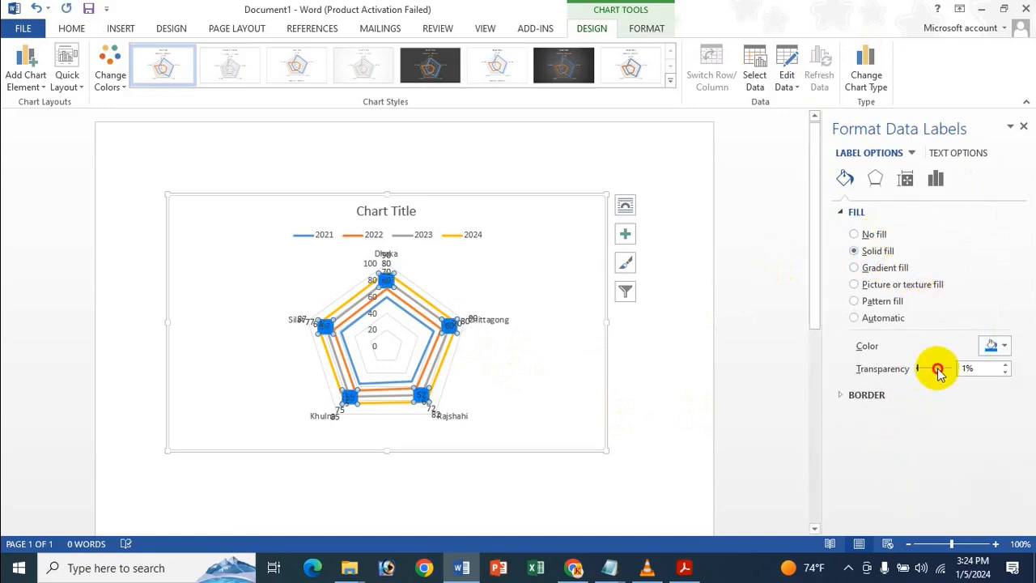
pyautogui.click(1024, 128)
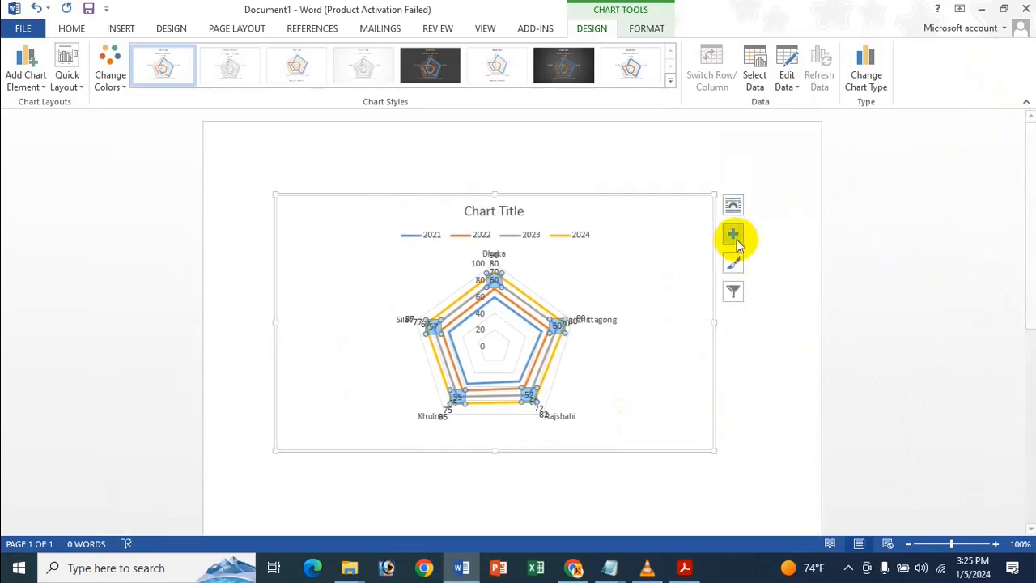
# Step: Remove the data labels from all series of the radar chart
pyautogui.click(733, 234)
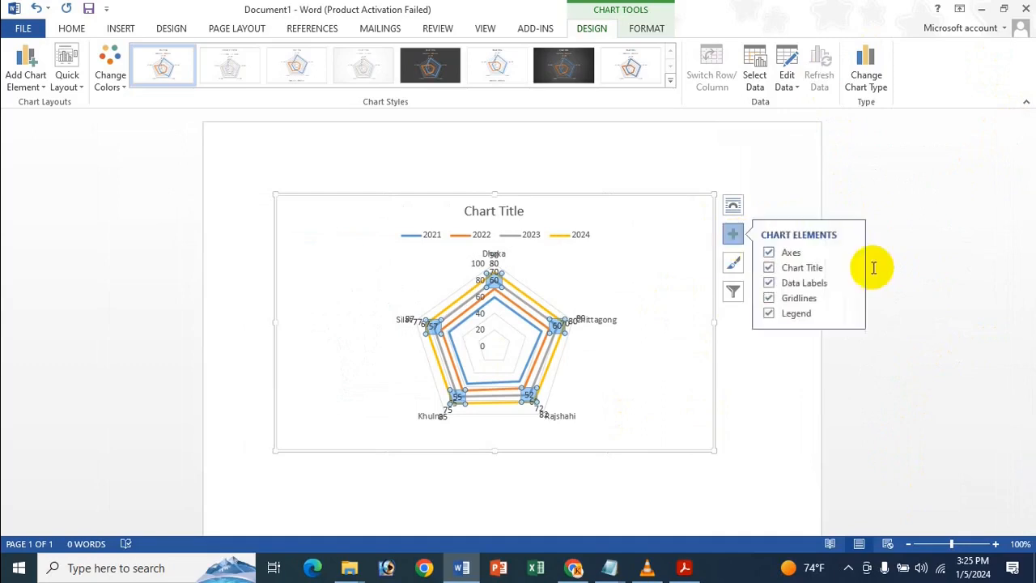
pyautogui.click(769, 297)
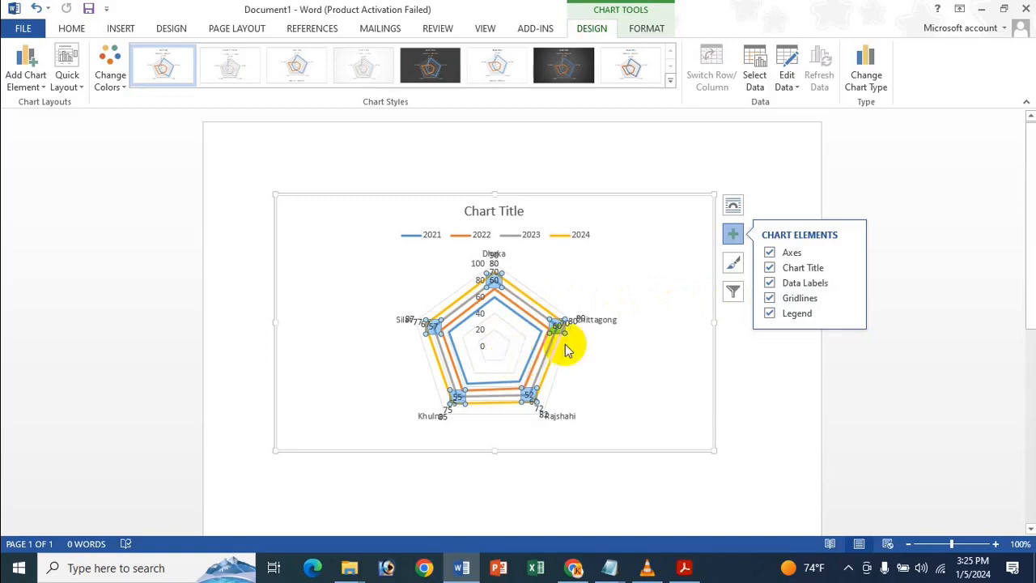
pyautogui.click(771, 288)
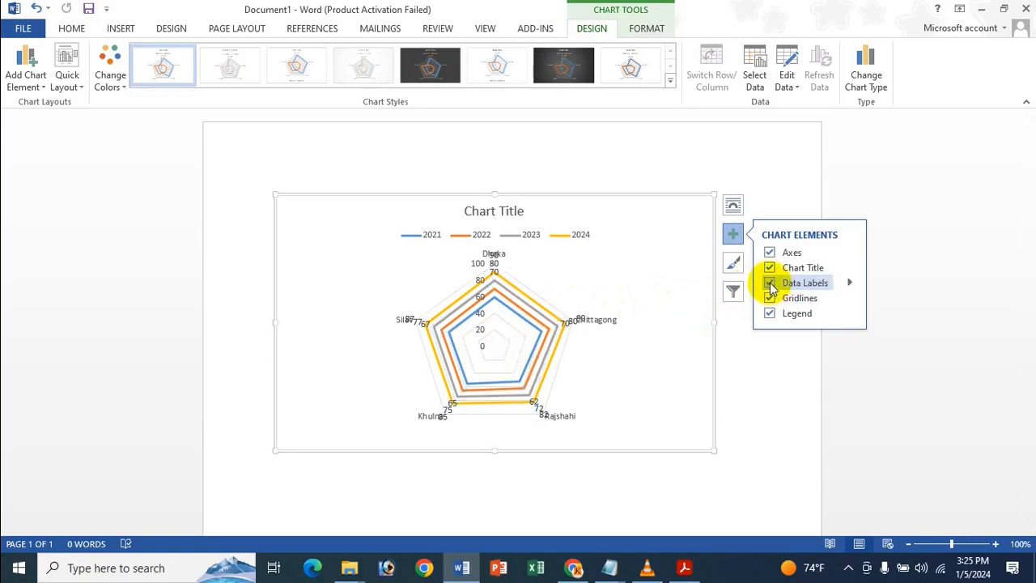
pyautogui.click(770, 284)
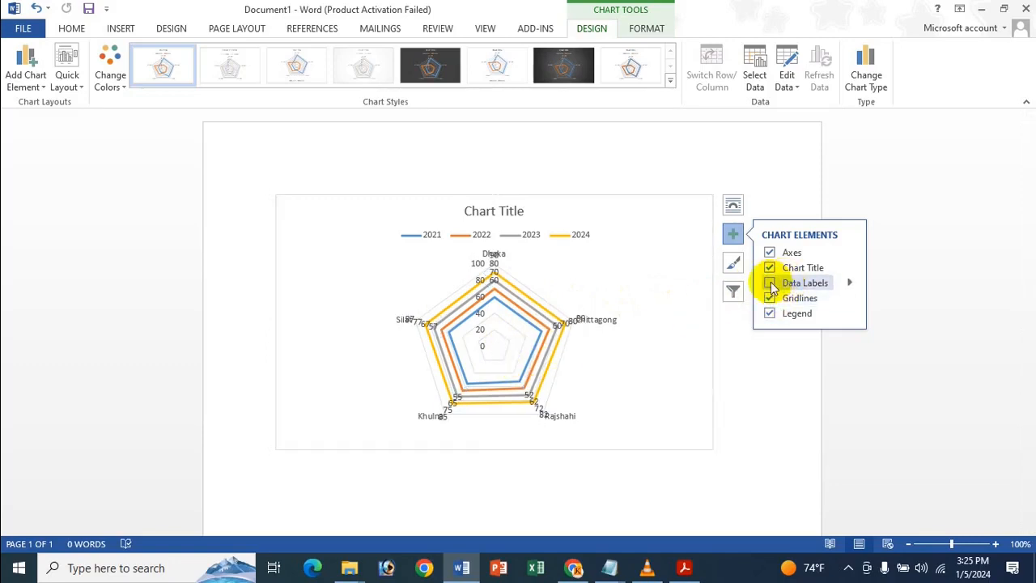
pyautogui.click(770, 283)
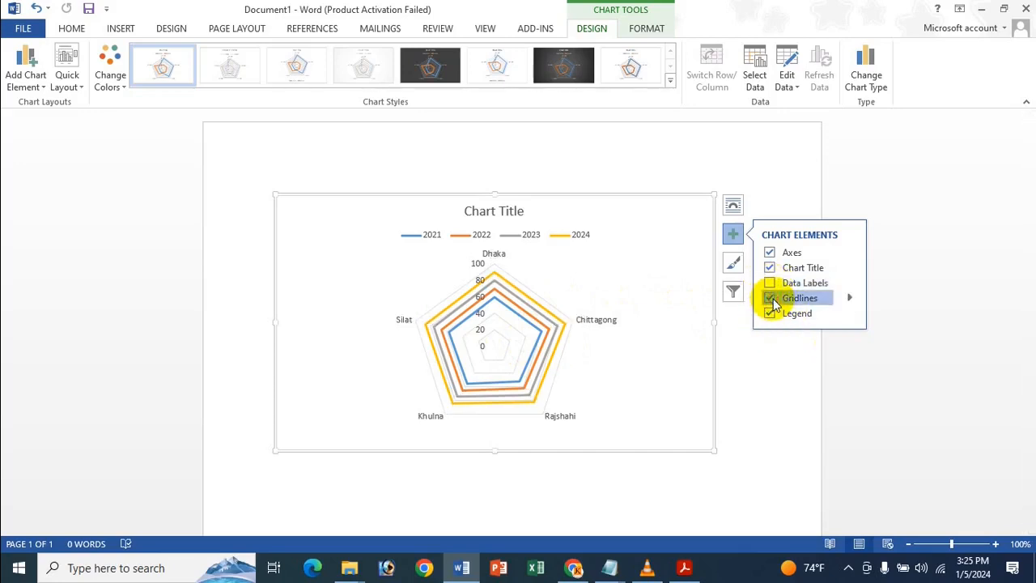
# Step: Hide the radar chart's gridlines and show them again
pyautogui.click(770, 301)
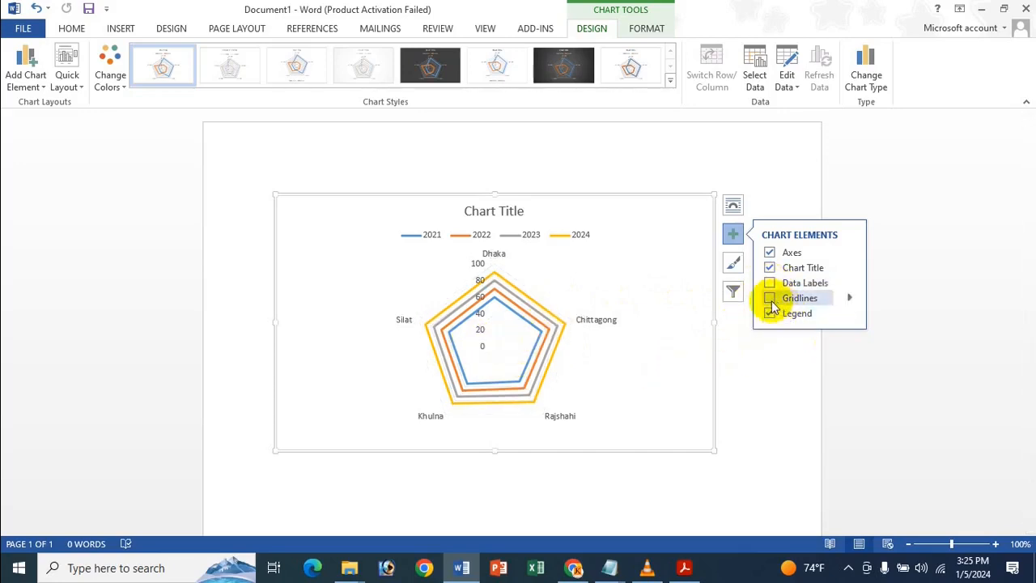
pyautogui.click(792, 302)
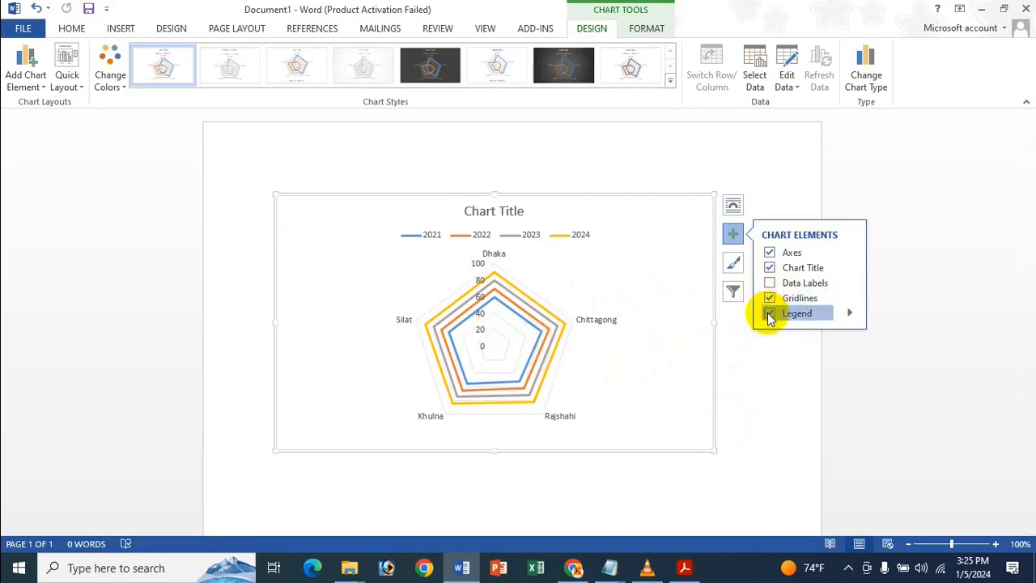
# Step: Hide and show the legend again, and place it at the top of the chart
pyautogui.click(770, 315)
pyautogui.click(770, 315)
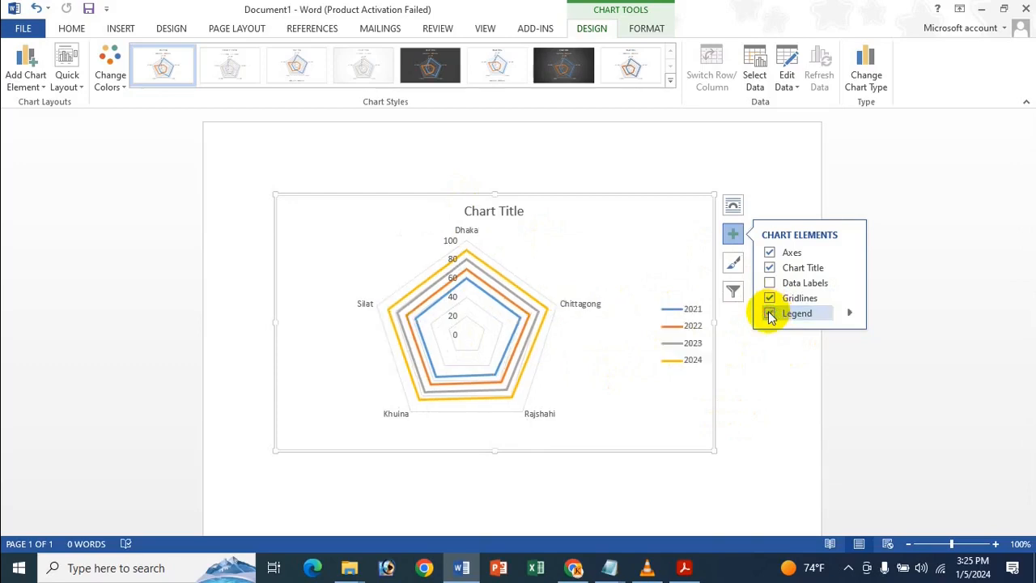
pyautogui.click(850, 315)
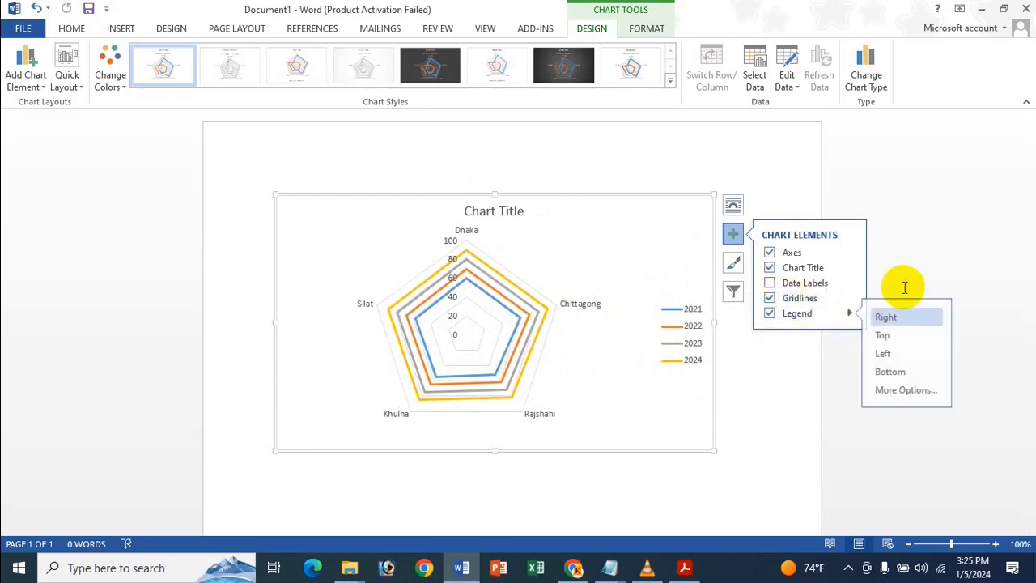
pyautogui.click(912, 335)
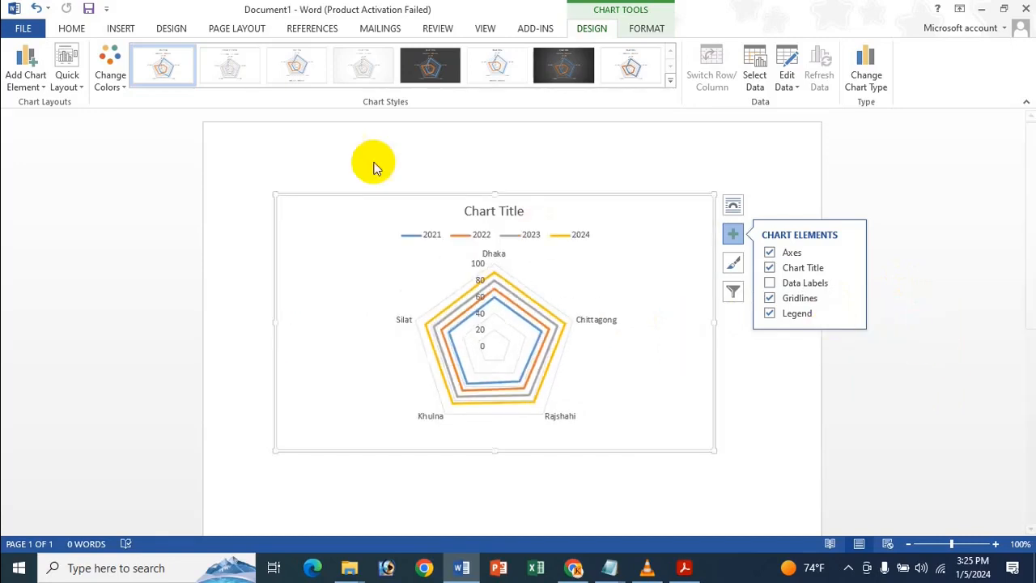
# Step: Open the detailed legend options and give the legend a pattern fill of wide downward diagonal stripes
pyautogui.click(850, 315)
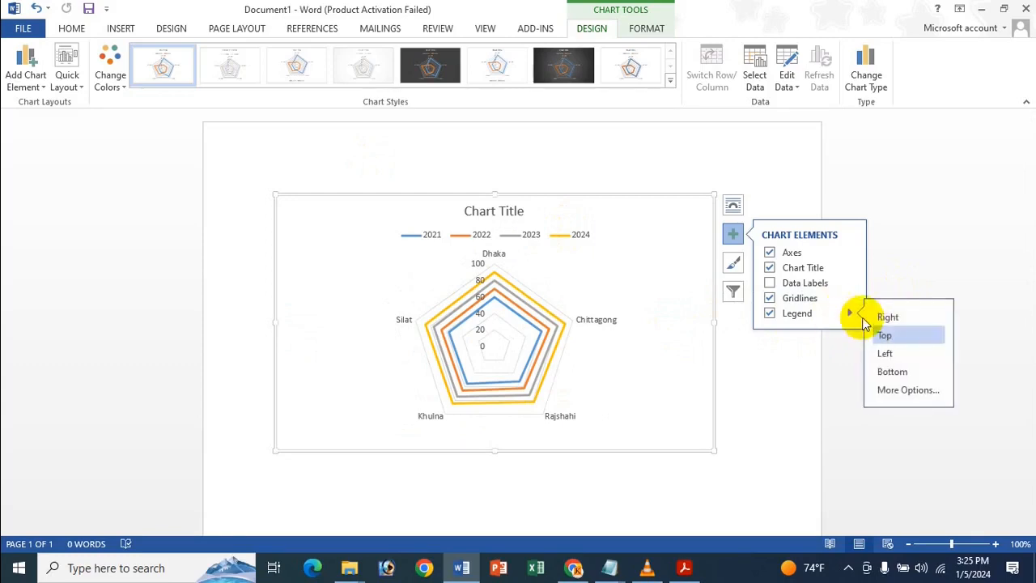
pyautogui.click(895, 387)
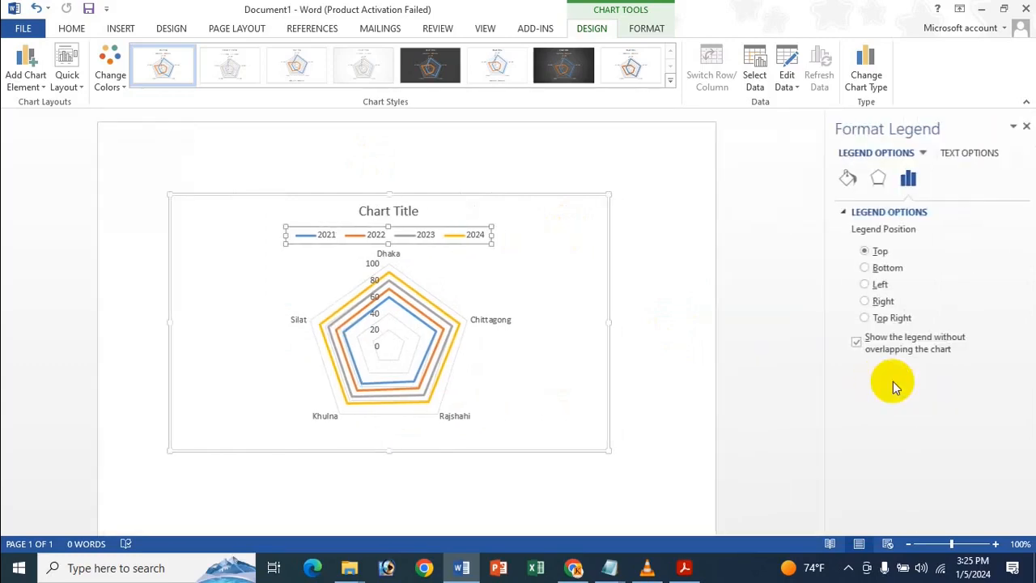
pyautogui.click(842, 185)
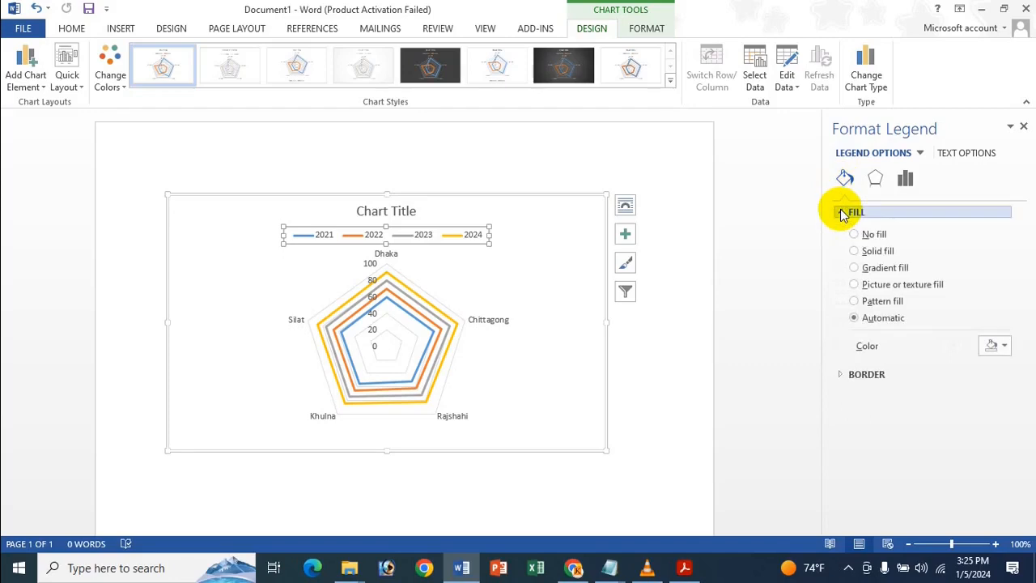
pyautogui.click(891, 302)
pyautogui.scroll(-2, 894, 356)
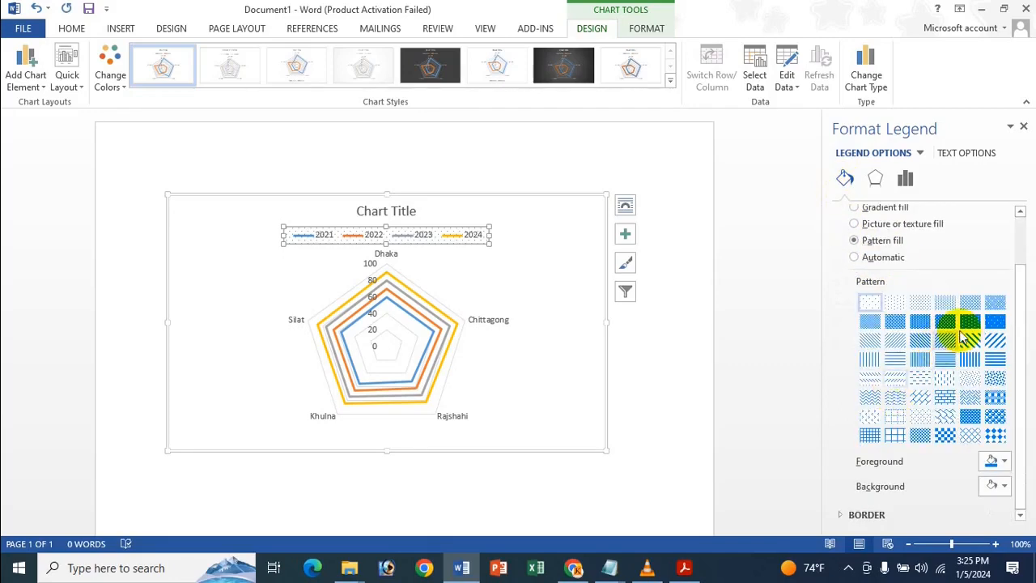
pyautogui.click(967, 403)
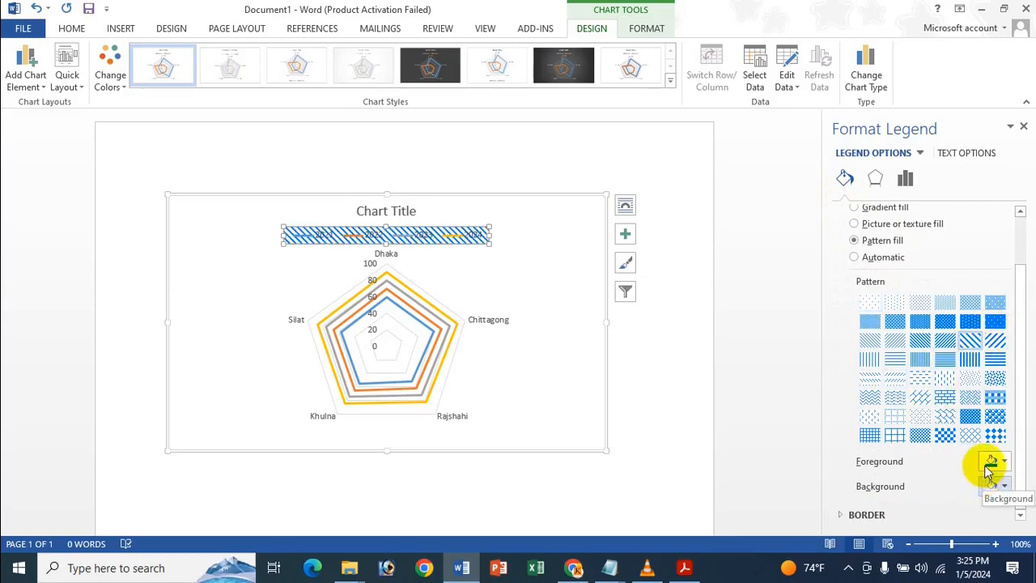
# Step: Set the legend's pattern fill to a red foreground and a light blue background, and close the legend formatting options
pyautogui.click(1002, 489)
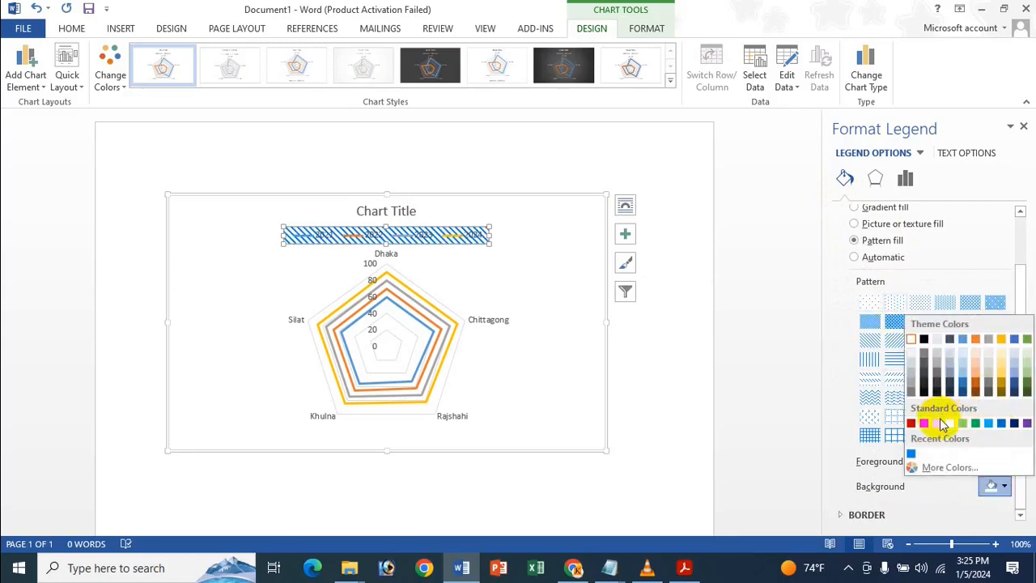
pyautogui.click(992, 487)
pyautogui.click(991, 461)
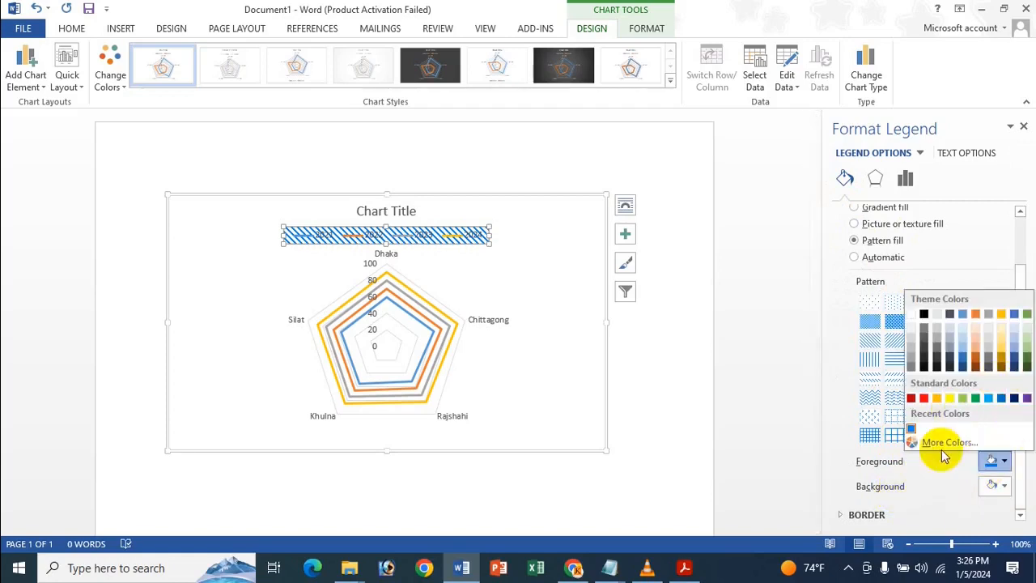
pyautogui.click(926, 400)
pyautogui.click(998, 485)
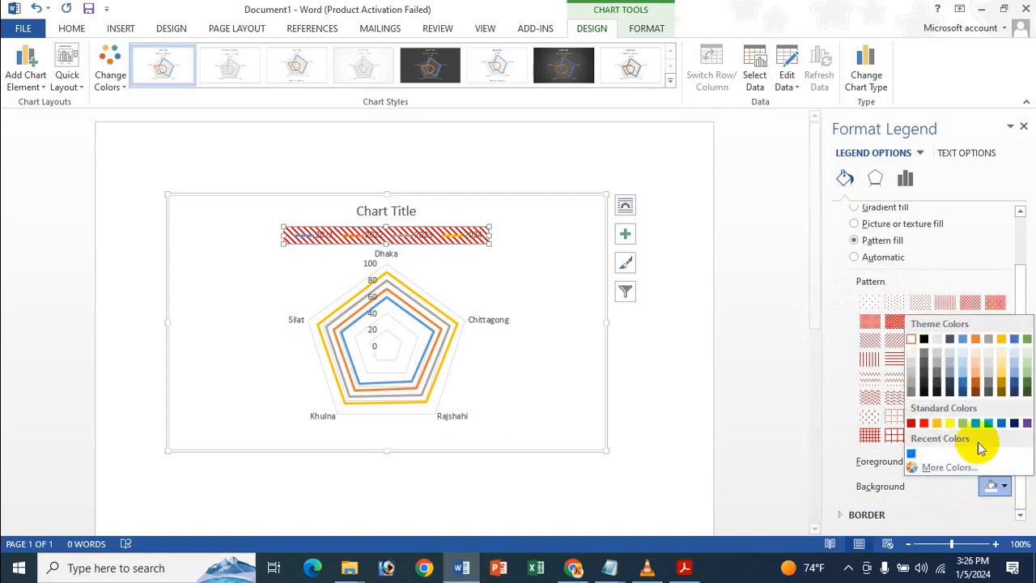
pyautogui.click(989, 423)
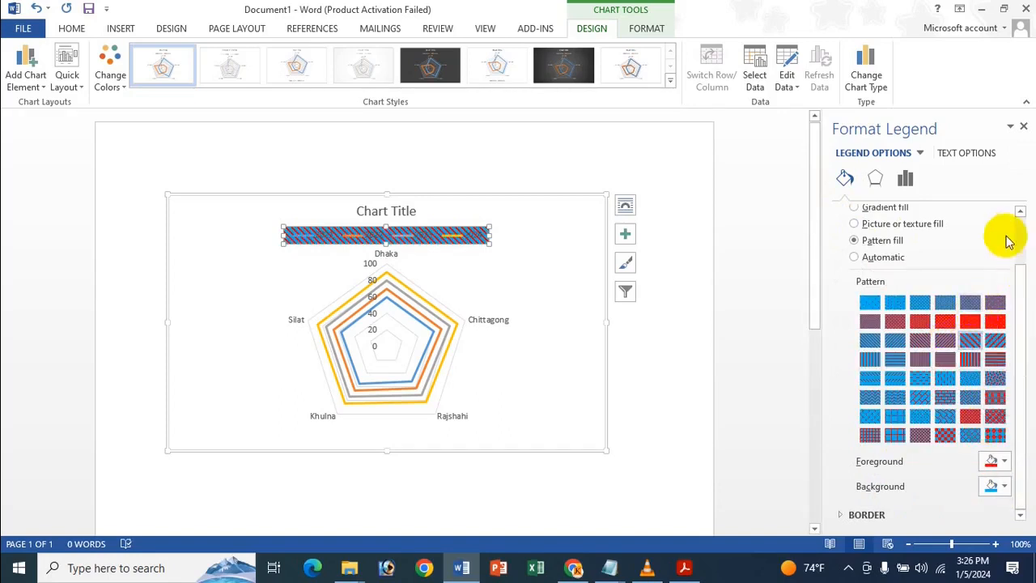
pyautogui.click(1023, 129)
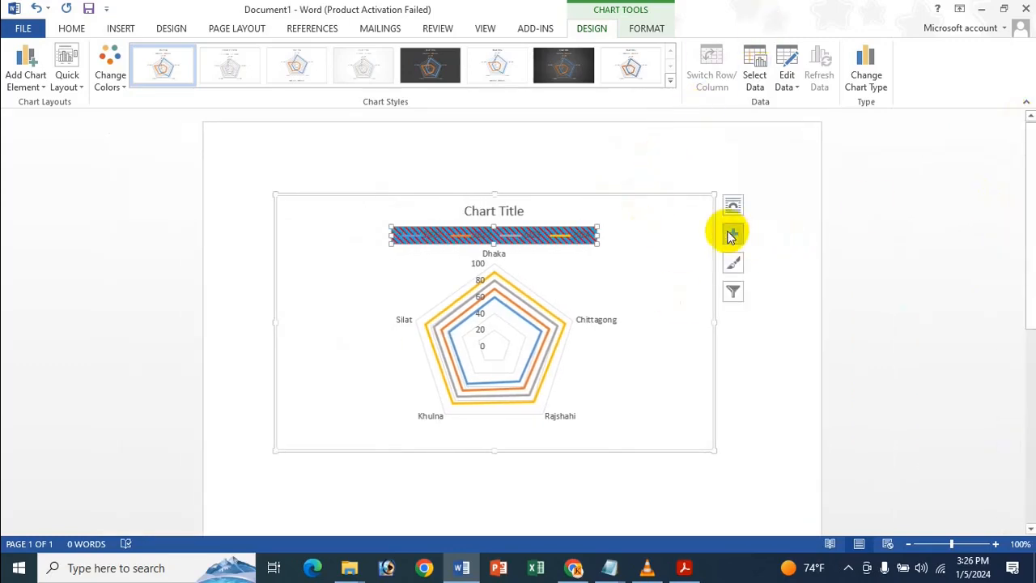
# Step: Replace the chart title text with "Radar Chart OF Icche"
pyautogui.click(733, 234)
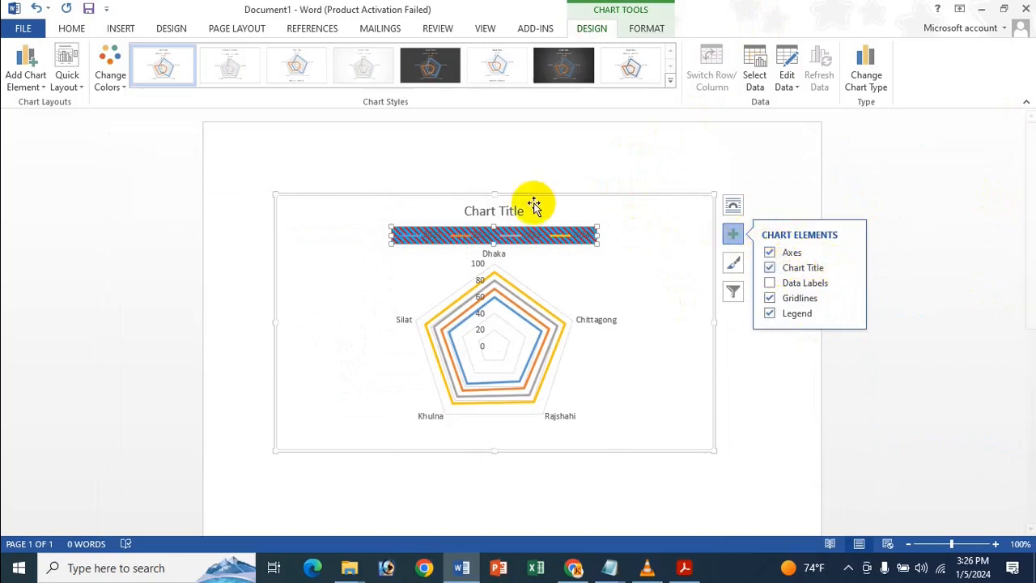
pyautogui.click(496, 212)
pyautogui.click(496, 212)
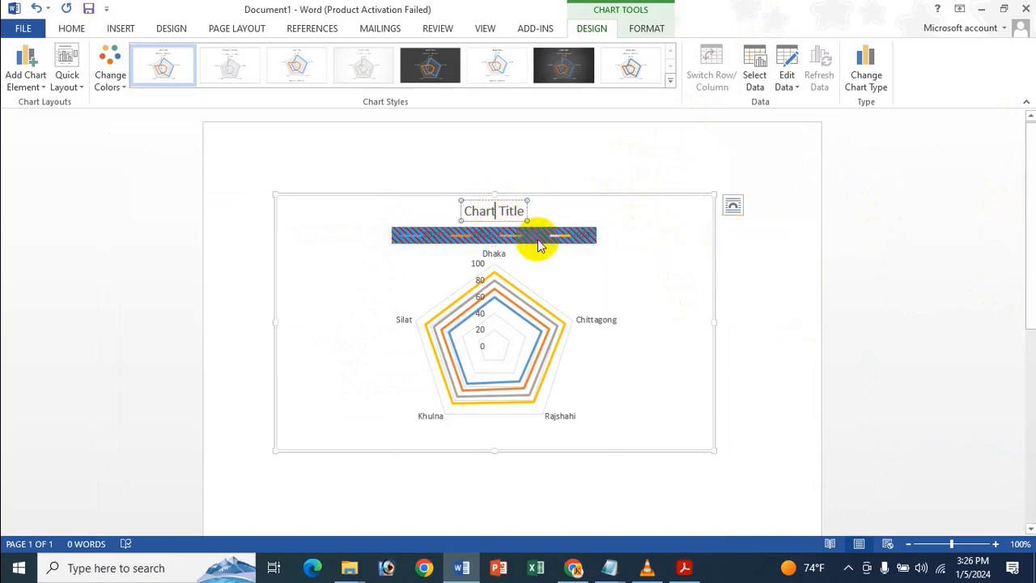
pyautogui.press('BackSpace')
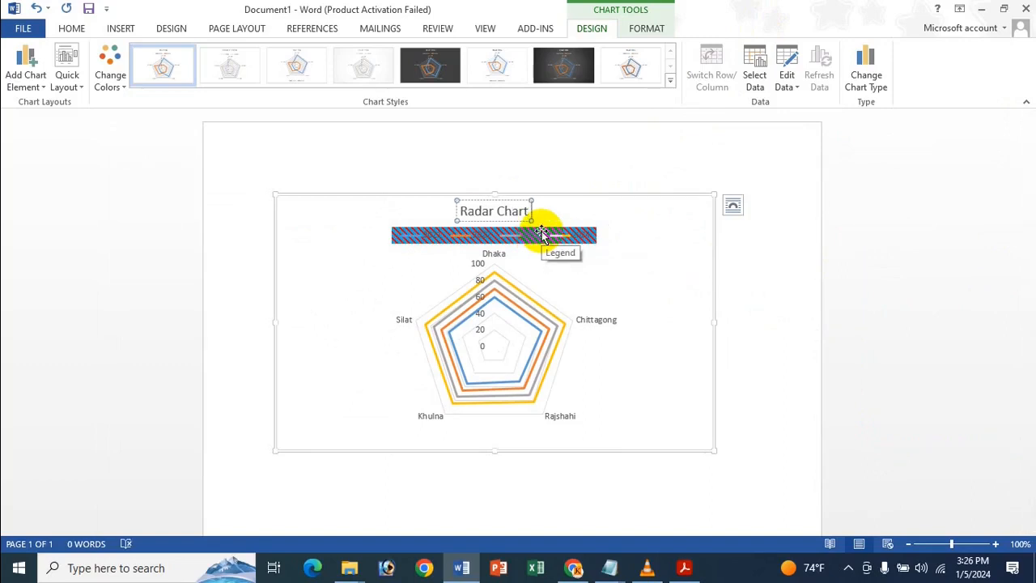
pyautogui.write('Of ')
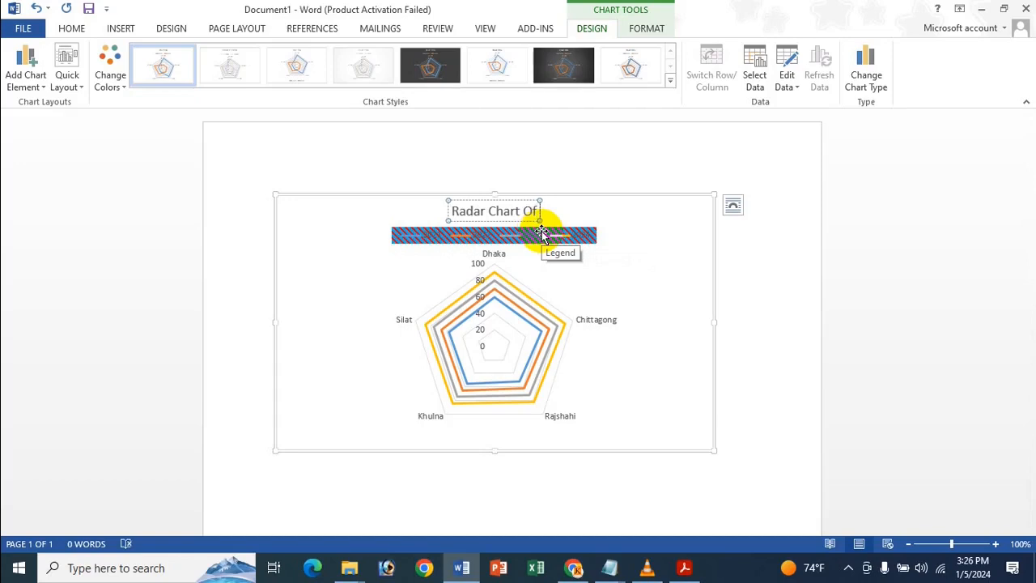
pyautogui.write('Icche')
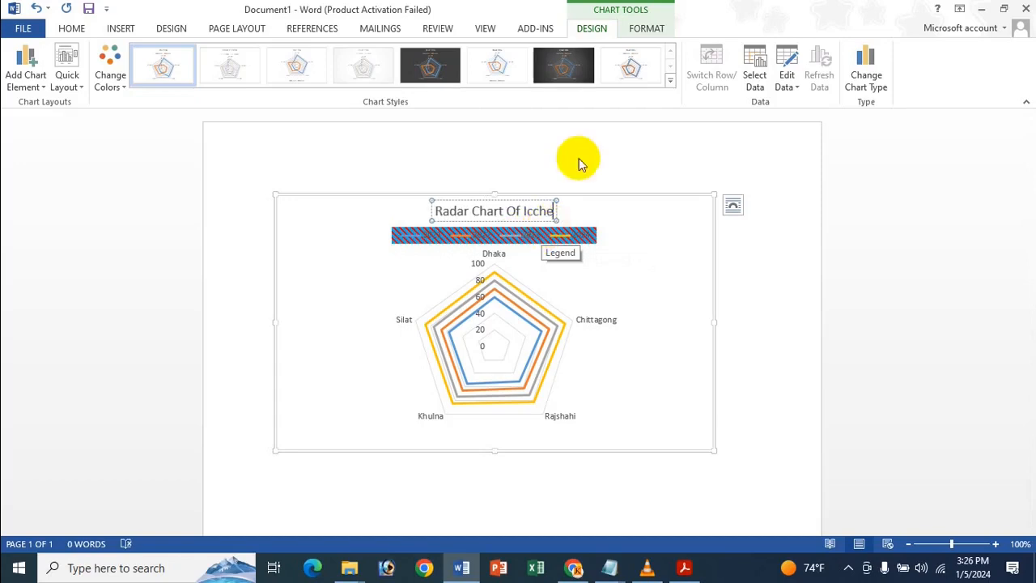
pyautogui.click(522, 211)
pyautogui.press('BackSpace')
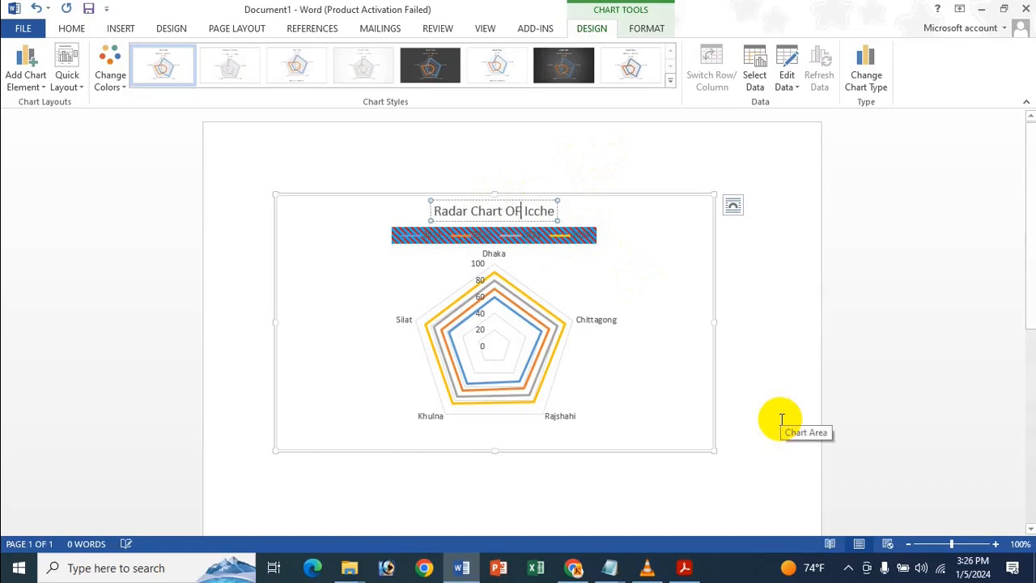
pyautogui.click(647, 221)
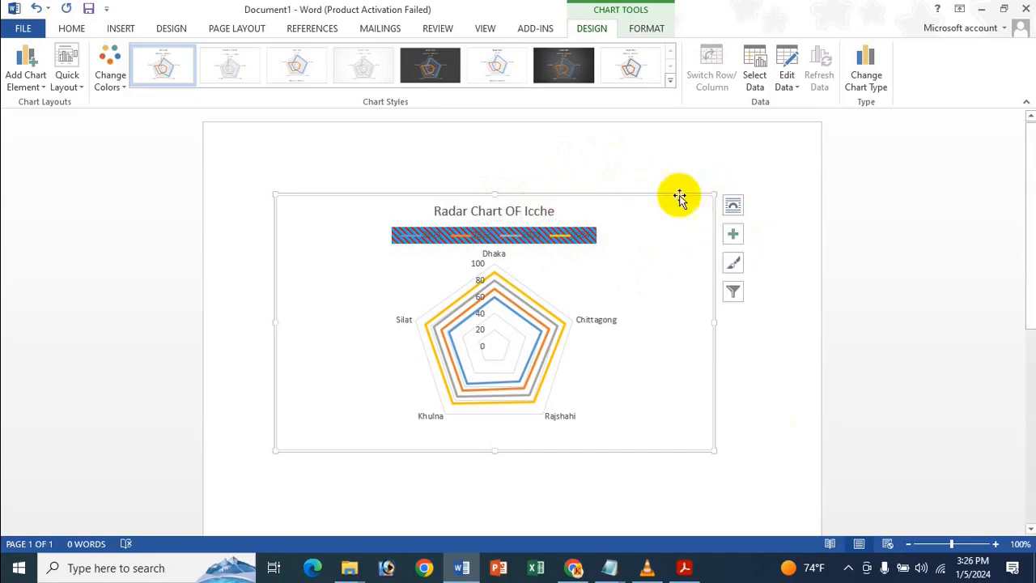
# Step: Give the chart title a gradient fill, colouring the first stop yellow and the 74% stop red
pyautogui.click(731, 234)
pyautogui.click(850, 267)
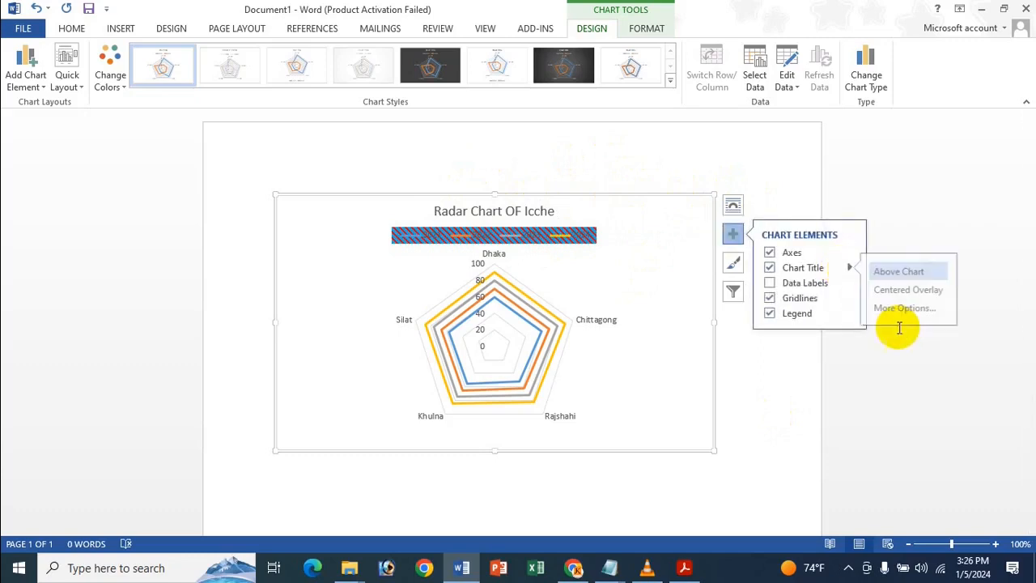
pyautogui.click(903, 308)
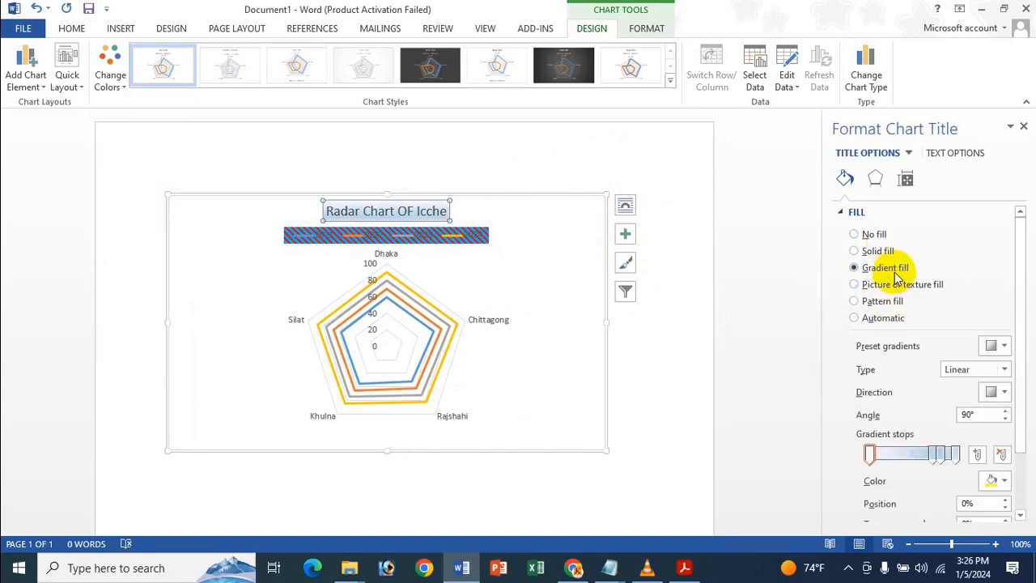
pyautogui.click(1002, 480)
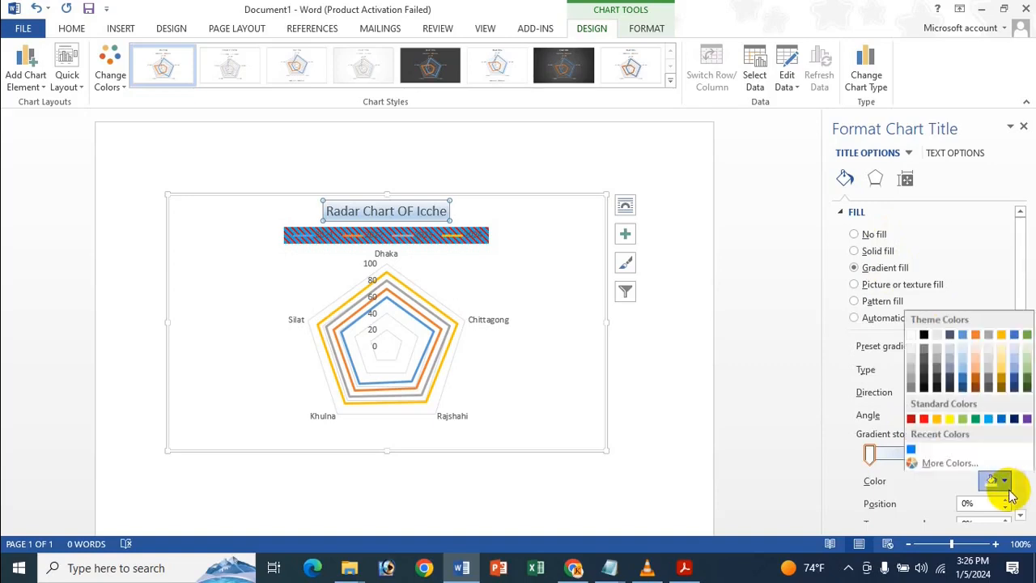
pyautogui.click(949, 418)
pyautogui.click(941, 453)
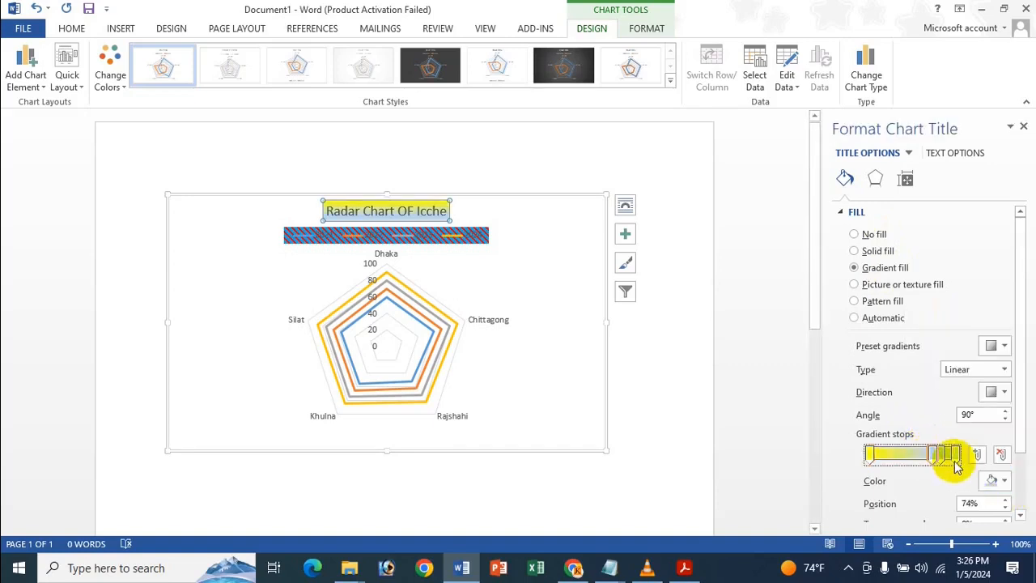
pyautogui.click(995, 481)
pyautogui.click(924, 417)
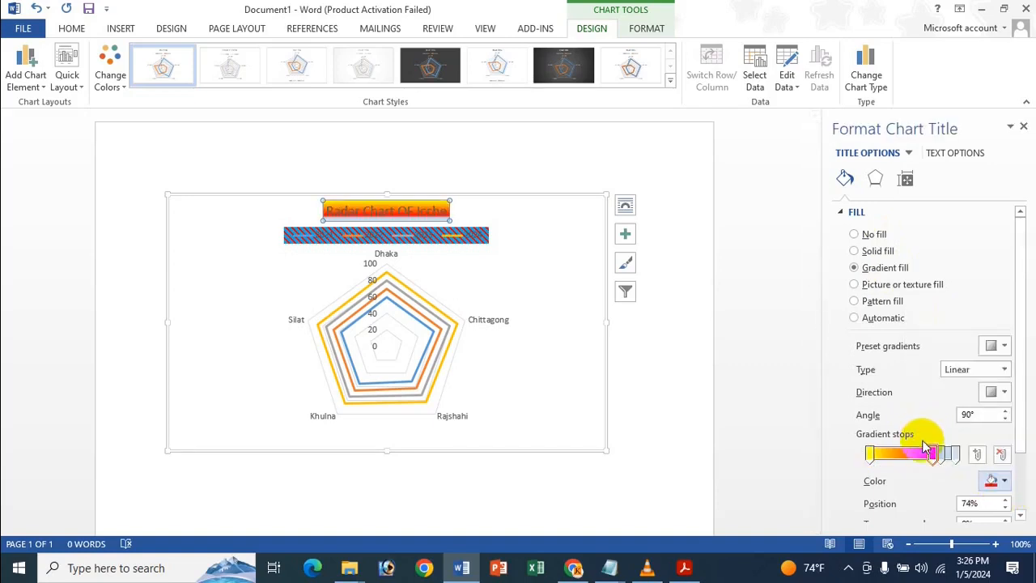
# Step: Colour the title gradient's 83% stop green and its 100% stop light blue
pyautogui.click(948, 455)
pyautogui.click(994, 481)
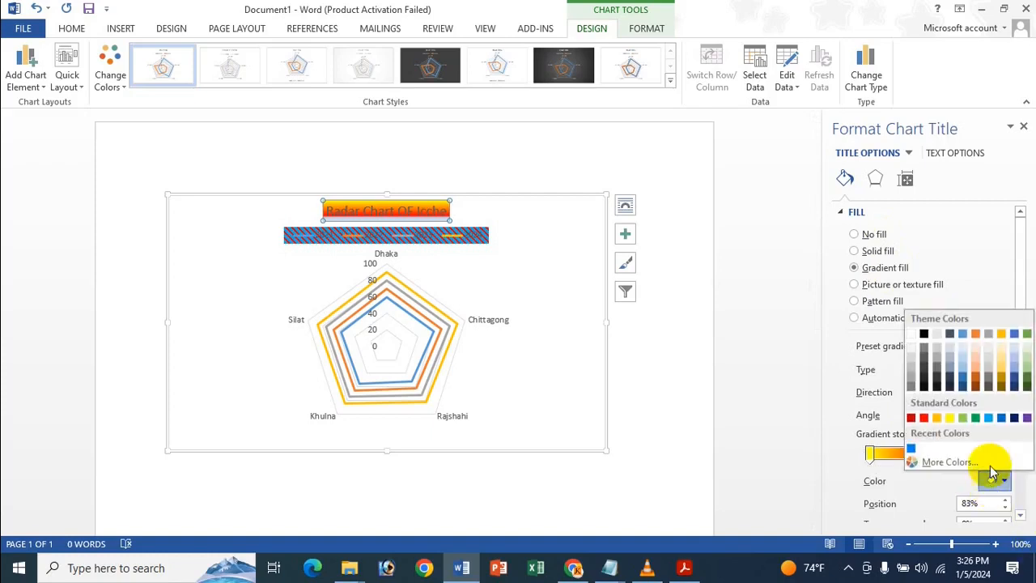
pyautogui.click(987, 418)
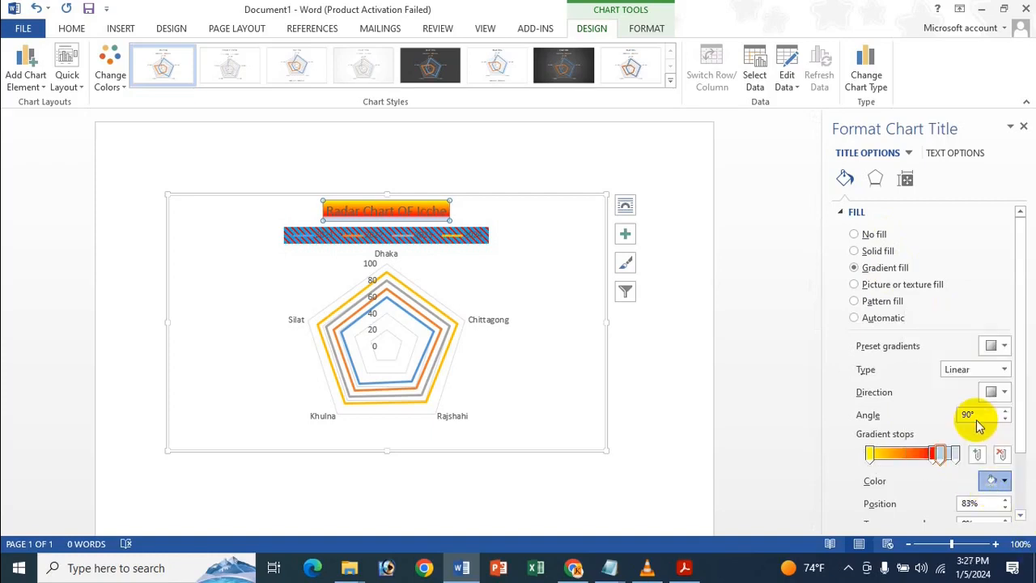
pyautogui.click(955, 455)
pyautogui.click(995, 481)
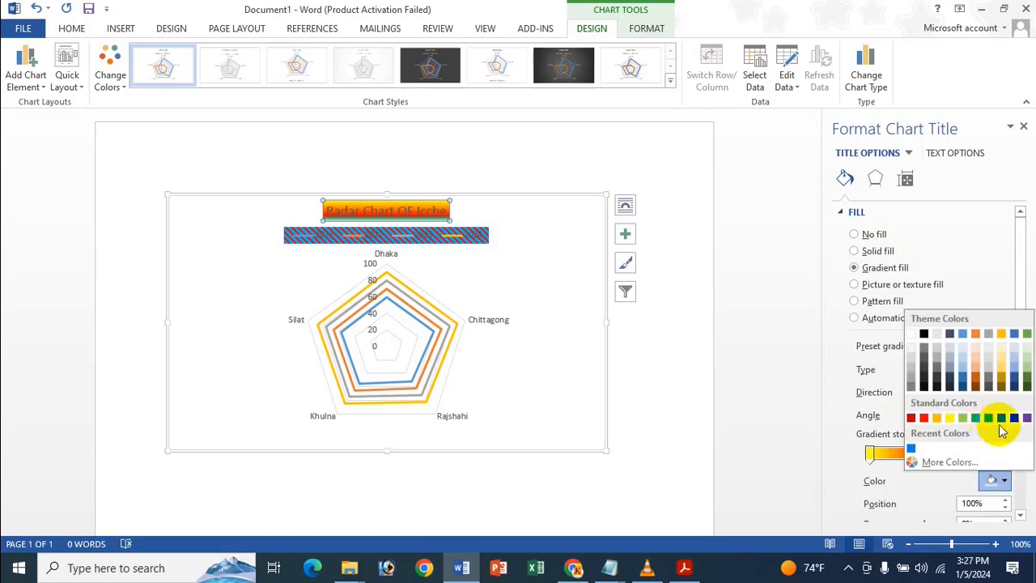
pyautogui.click(987, 419)
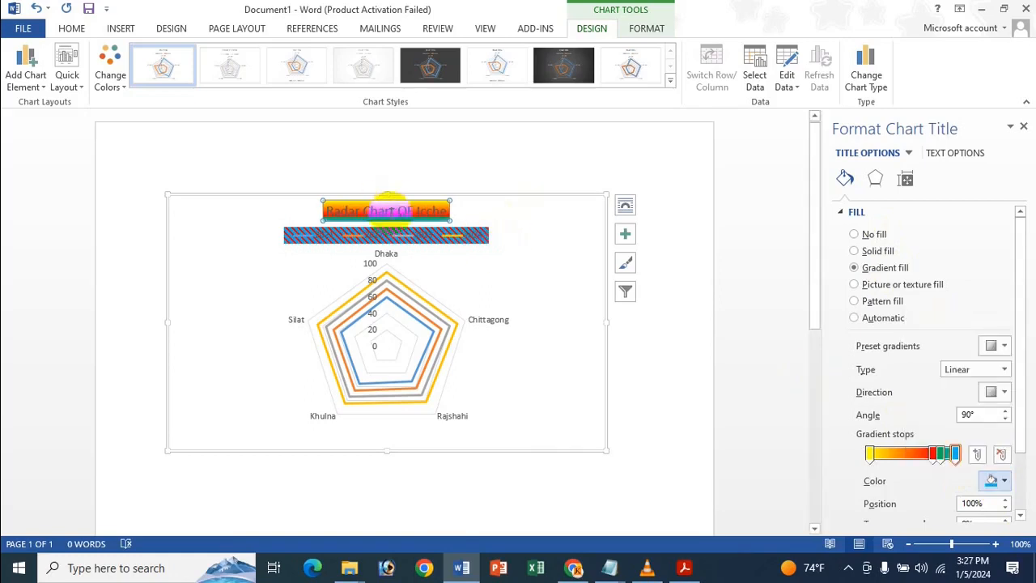
# Step: Move the title gradient's red stop near the middle, green stop to 29% and yellow stop to 4%, and close the title formatting
pyautogui.moveTo(955, 456); pyautogui.dragTo(894, 455)
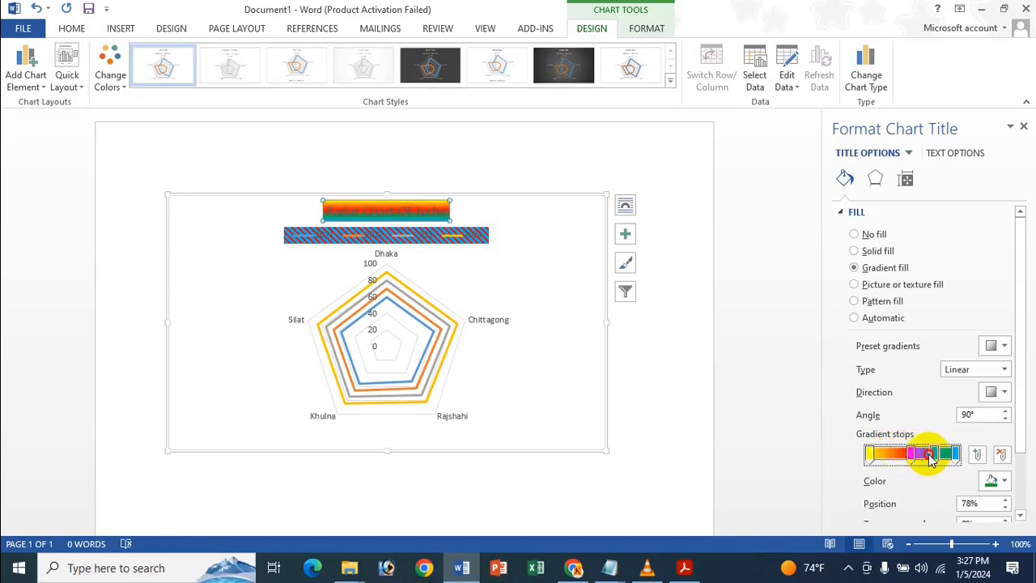
pyautogui.moveTo(905, 460)
pyautogui.mouseDown()
pyautogui.moveTo(924, 463)
pyautogui.moveTo(900, 457)
pyautogui.mouseUp()
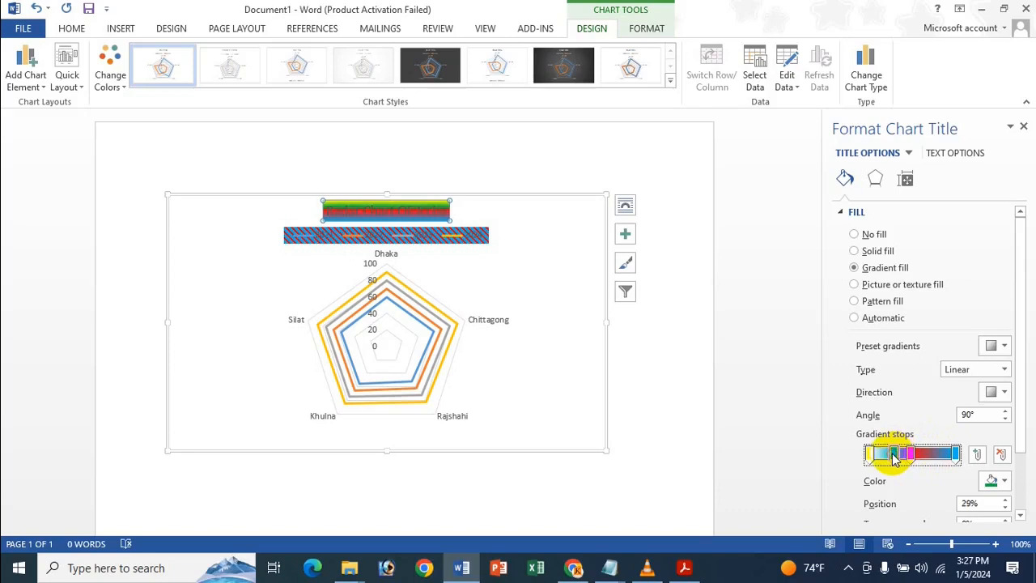
pyautogui.moveTo(874, 459); pyautogui.dragTo(931, 462)
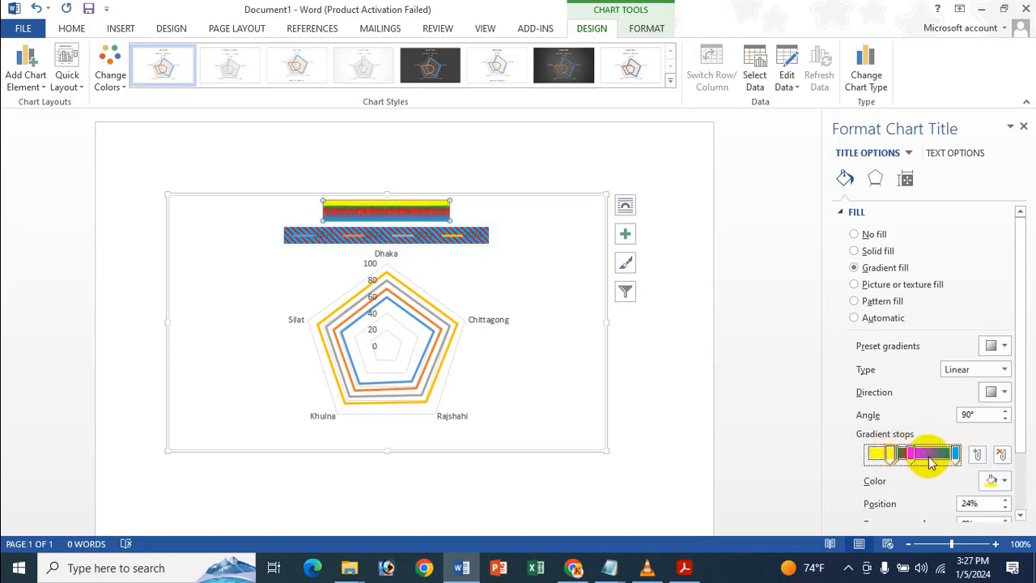
pyautogui.click(971, 458)
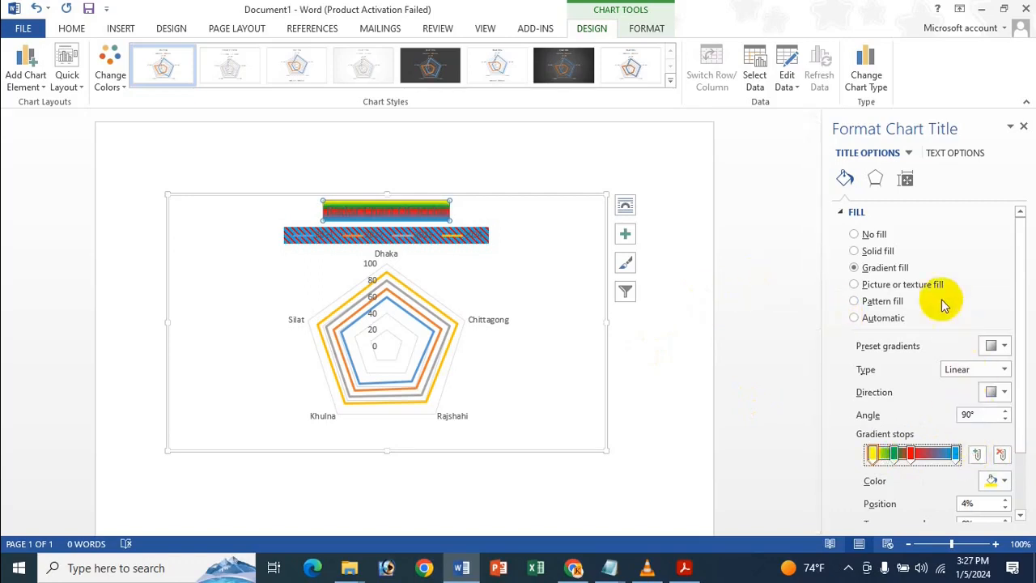
pyautogui.click(1024, 130)
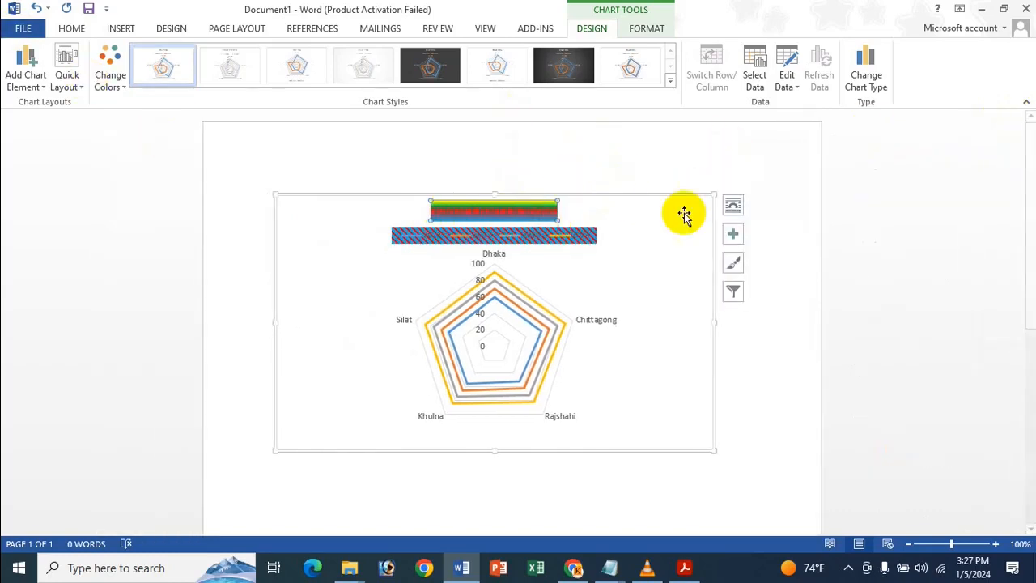
# Step: Hide the radar chart's primary vertical axis and show it again
pyautogui.click(743, 237)
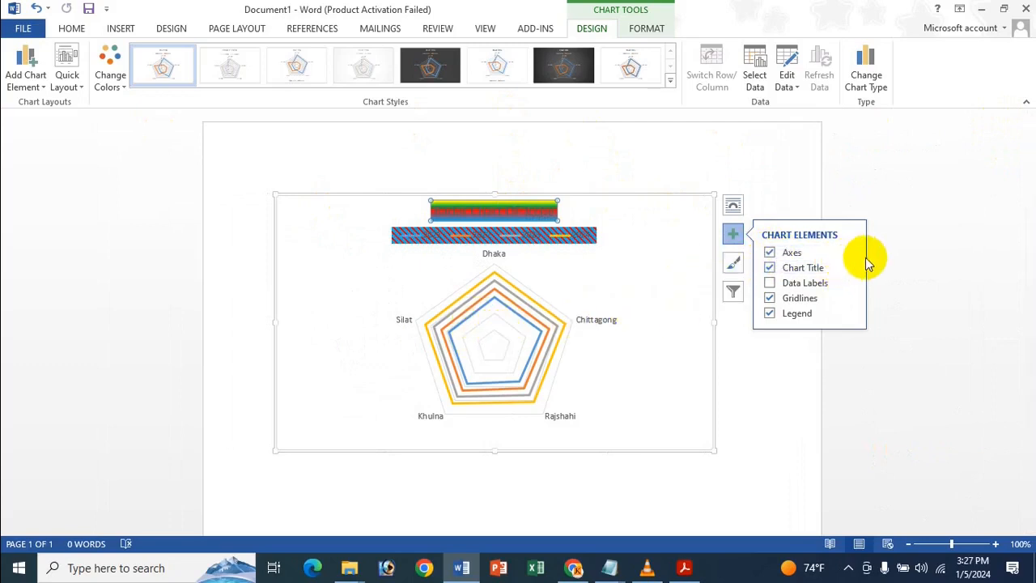
pyautogui.moveTo(848, 256)
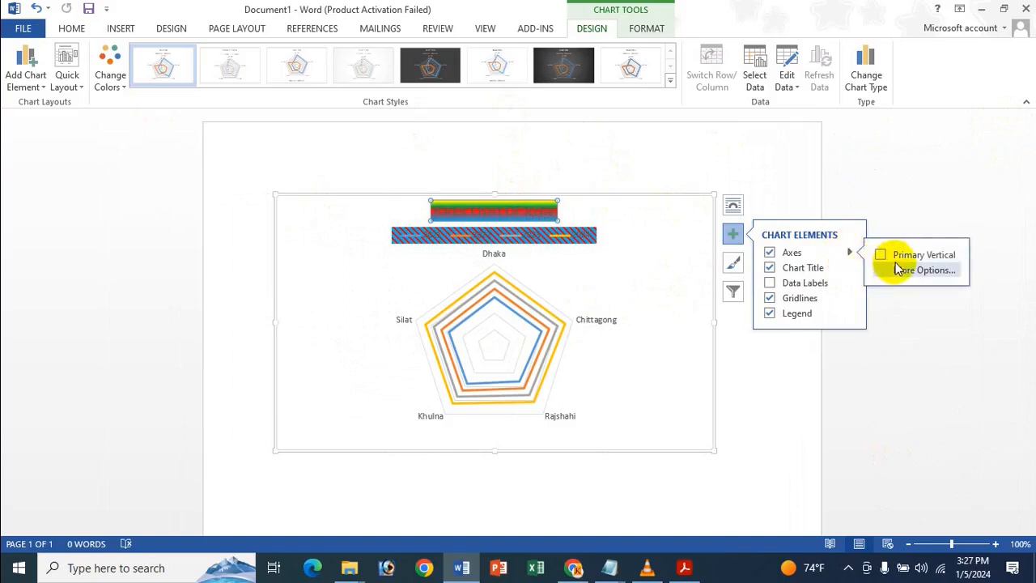
pyautogui.click(879, 256)
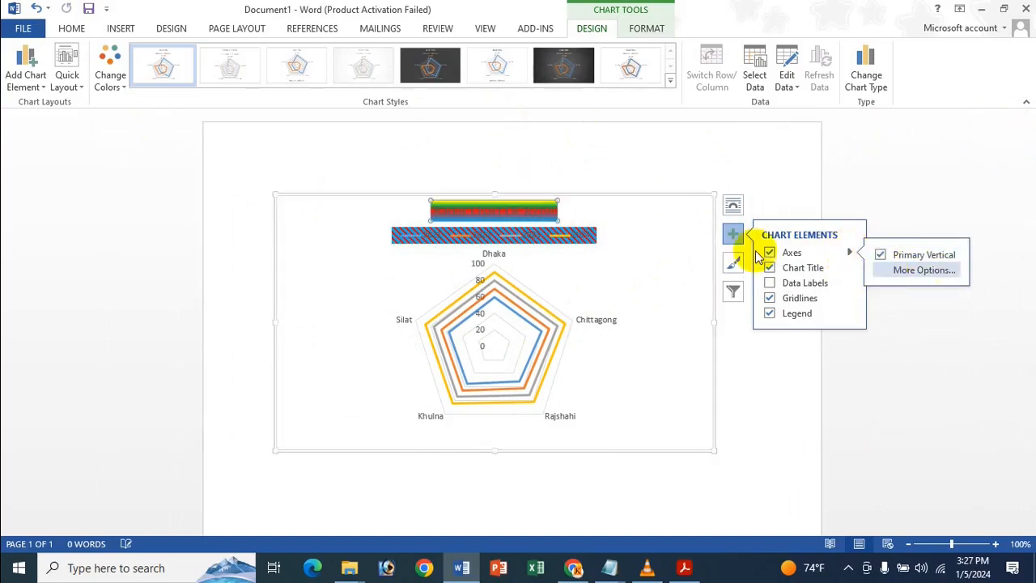
# Step: Open the detailed vertical axis options and fill the axis labels with the light blue water-droplet texture
pyautogui.click(939, 272)
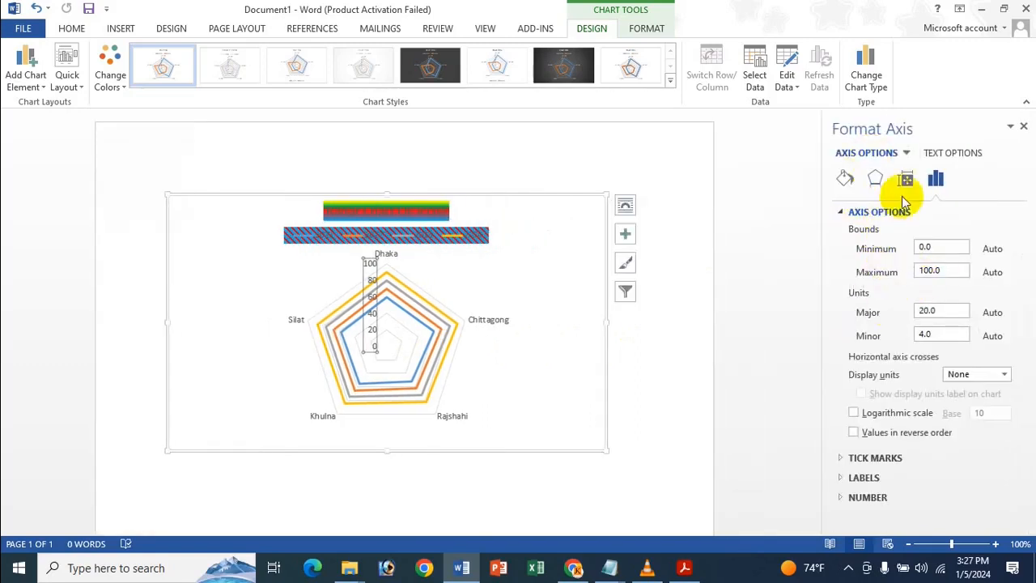
pyautogui.click(845, 179)
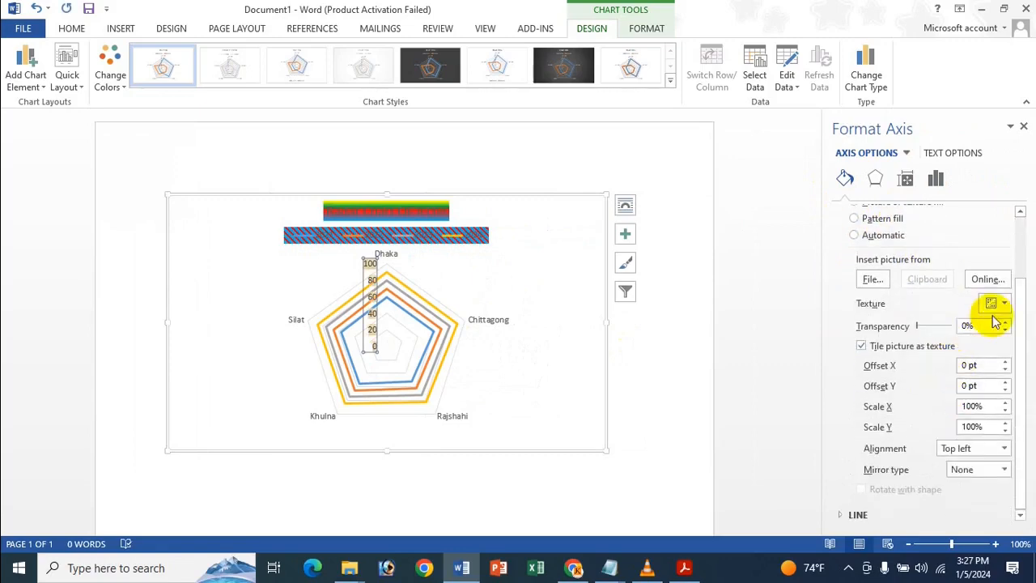
pyautogui.click(1002, 316)
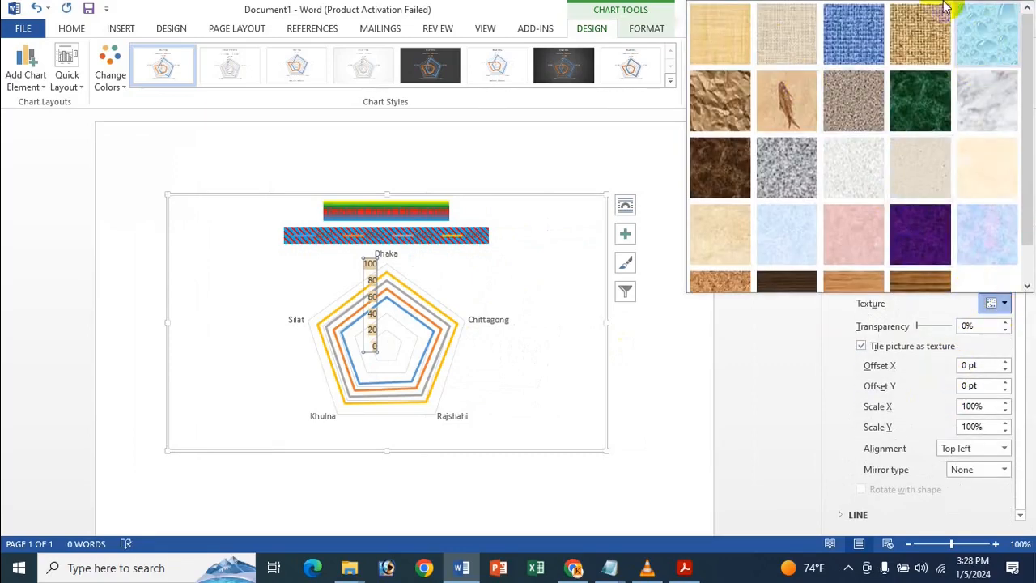
pyautogui.click(1002, 37)
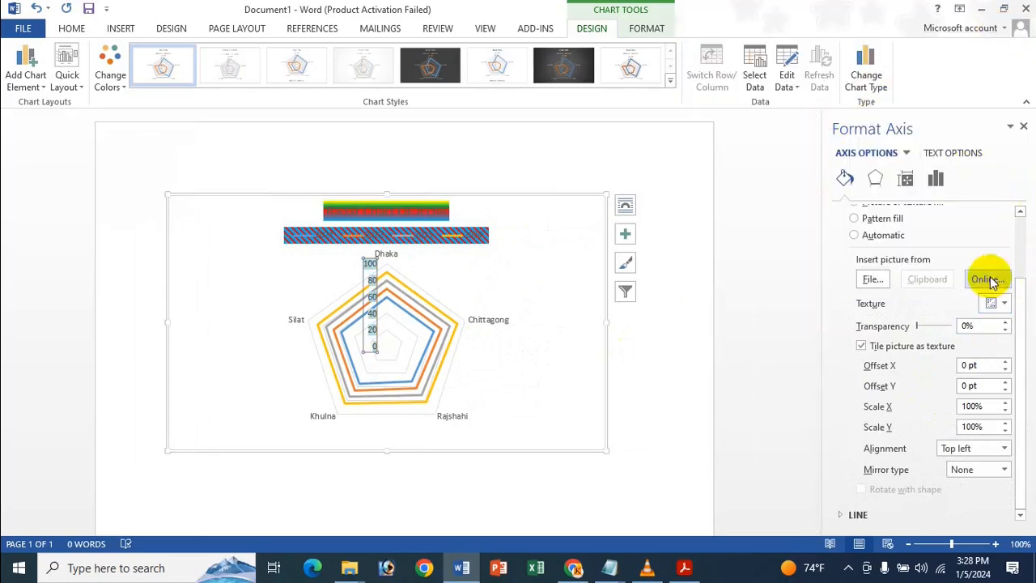
# Step: Fill the vertical axis labels with the picture ccc from the Icche Dana folder in Documents, and close the axis formatting
pyautogui.click(879, 285)
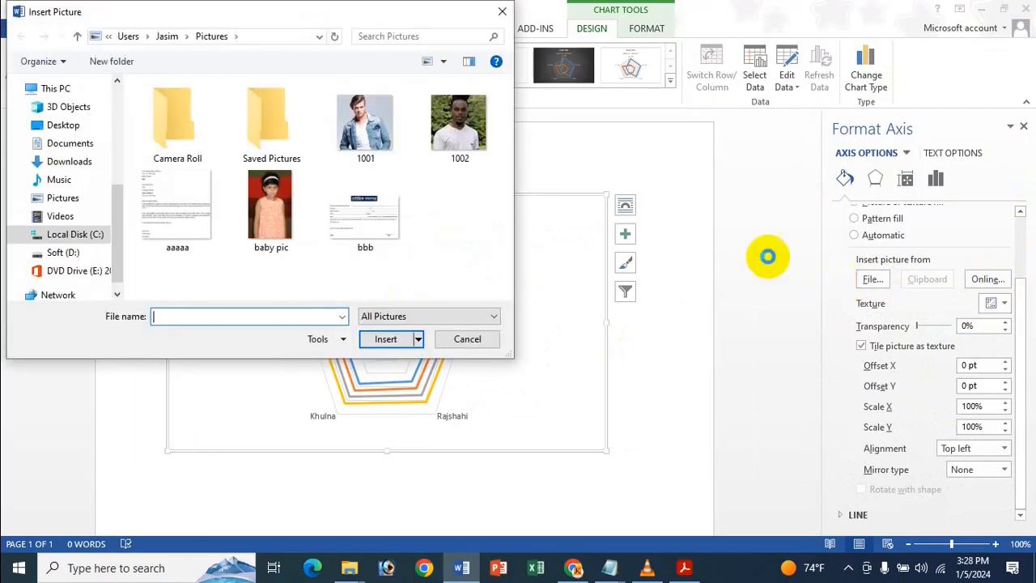
pyautogui.click(66, 143)
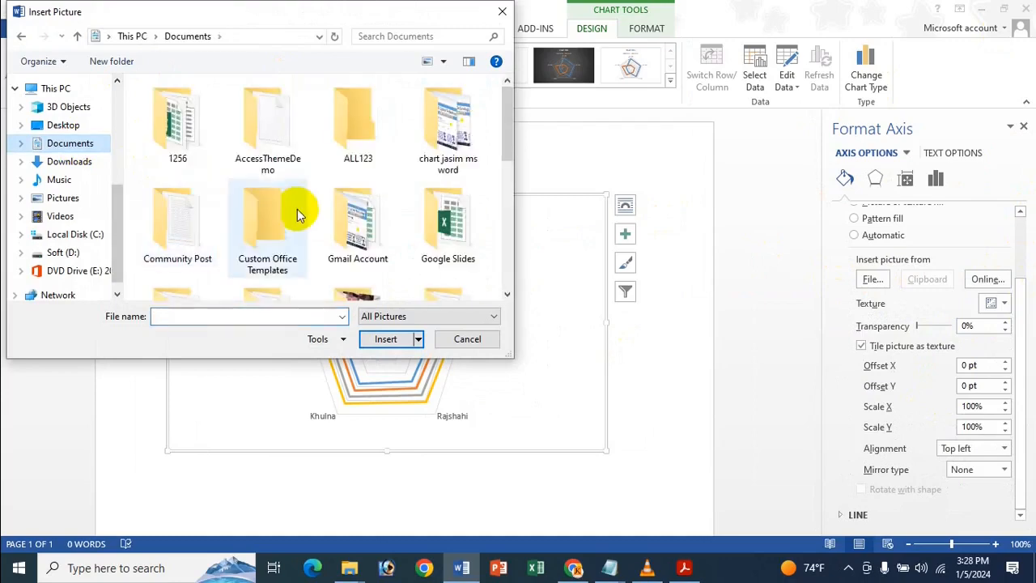
pyautogui.scroll(-5, 296, 216)
pyautogui.scroll(1, 318, 160)
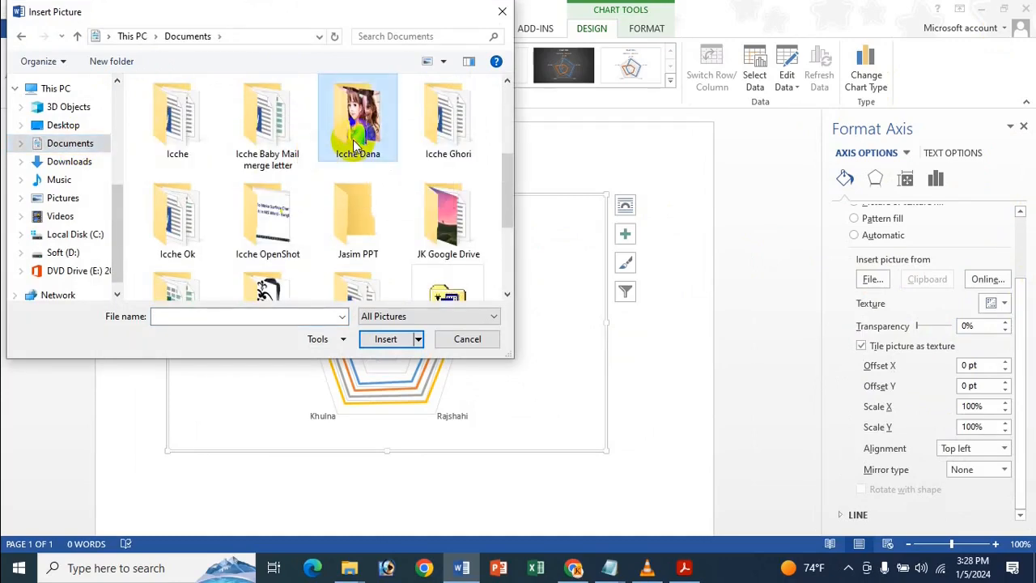
pyautogui.doubleClick(357, 146)
pyautogui.scroll(-3, 388, 105)
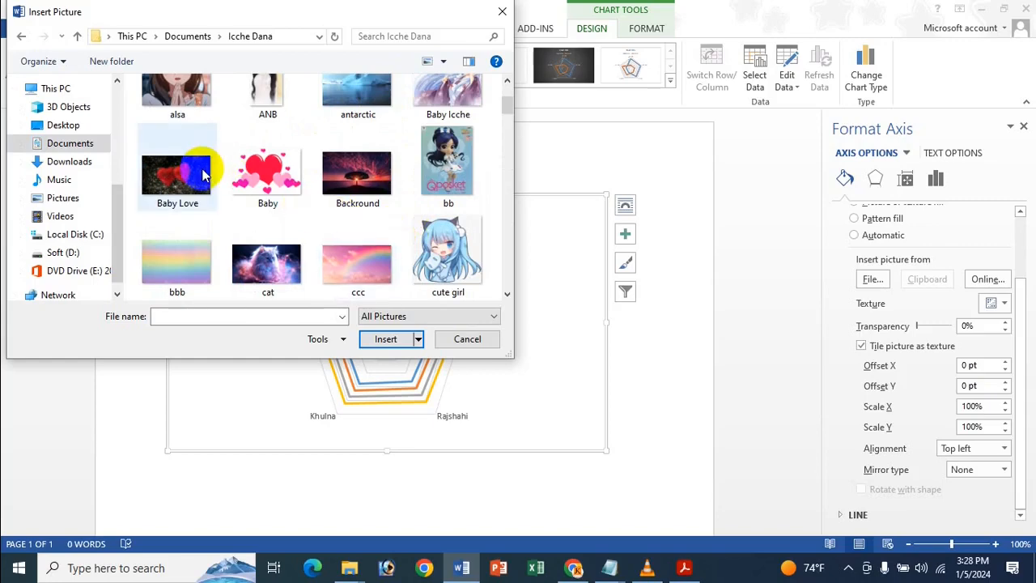
pyautogui.scroll(-4, 233, 170)
pyautogui.scroll(1, 297, 196)
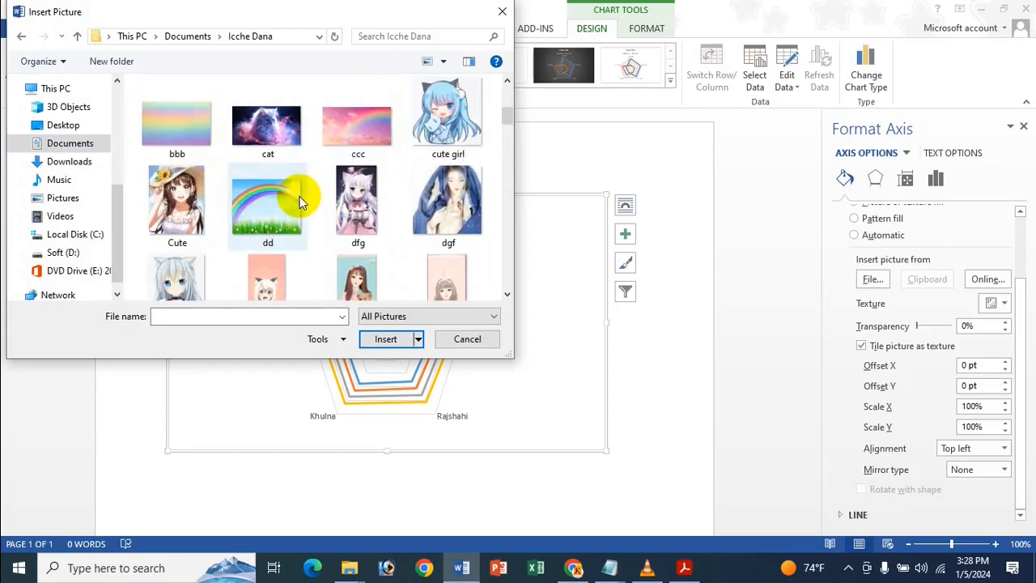
pyautogui.click(377, 125)
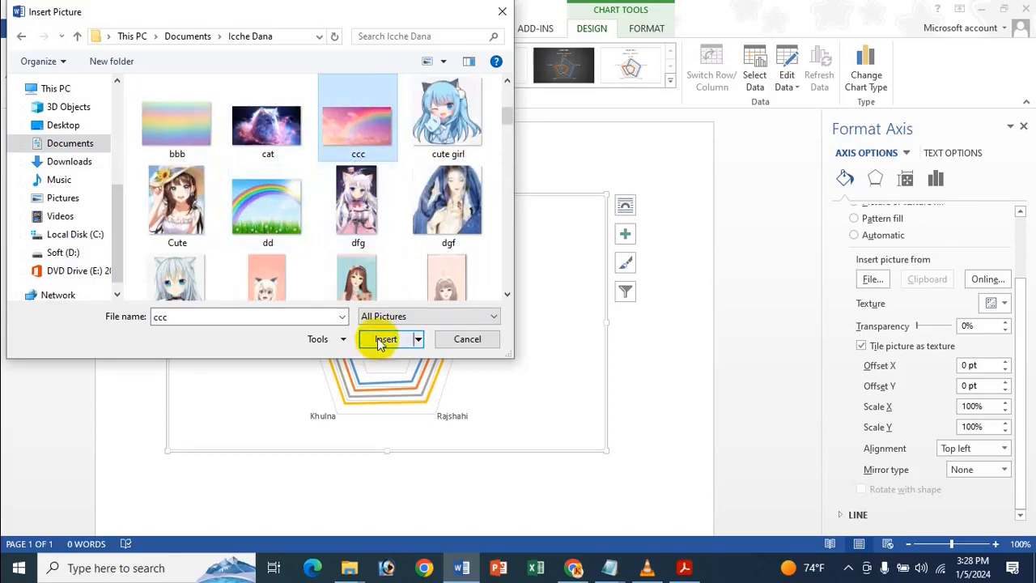
pyautogui.click(380, 341)
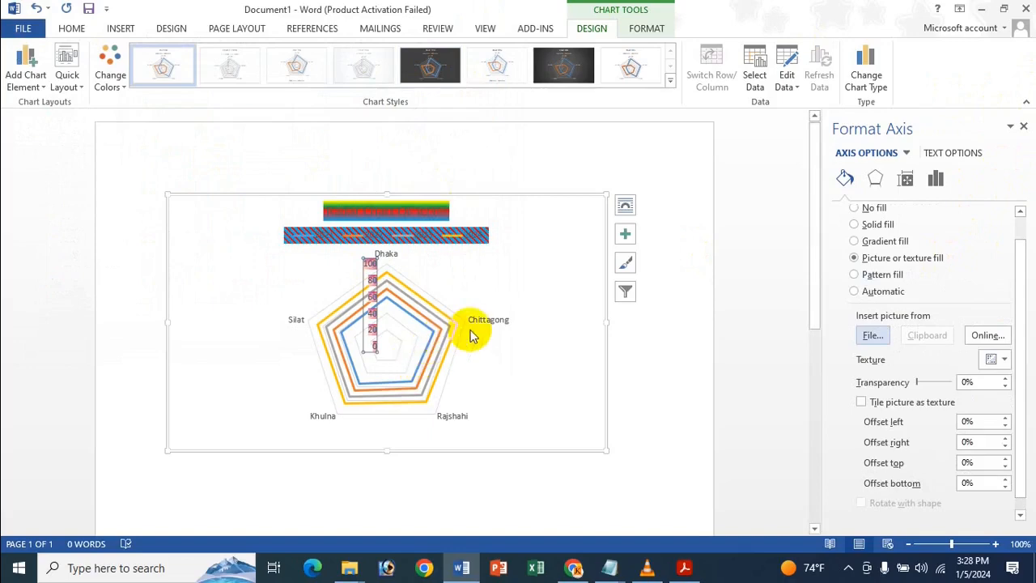
pyautogui.click(1026, 128)
pyautogui.click(717, 229)
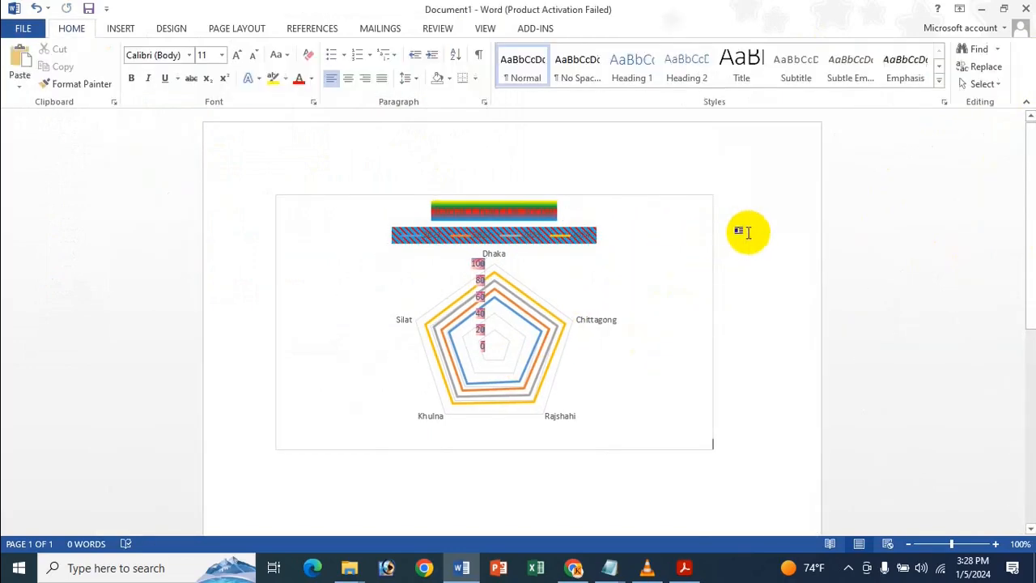
# Step: Examine the available chart elements for the radar chart, including the data label, gridline and legend options
pyautogui.click(705, 230)
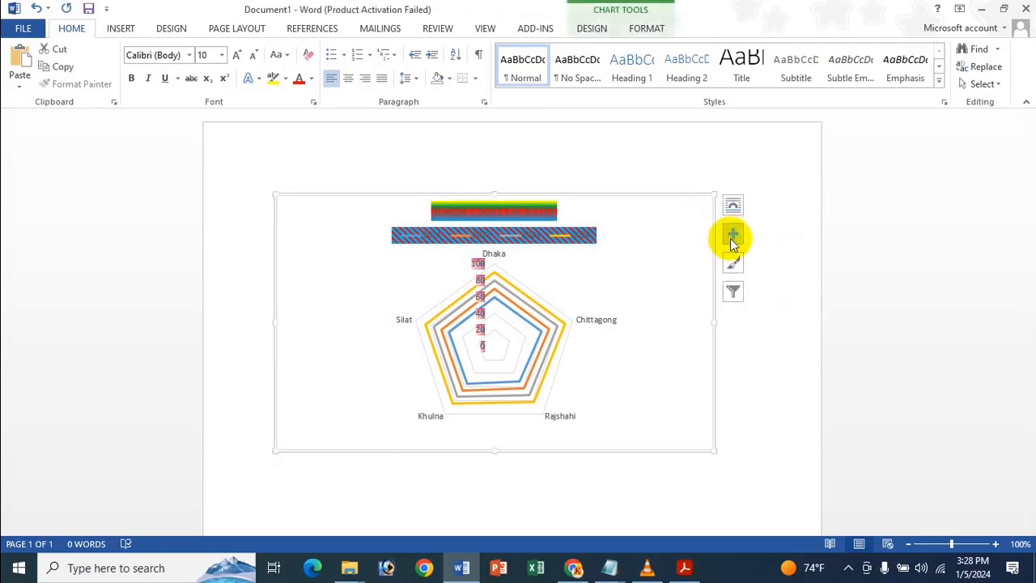
pyautogui.click(732, 236)
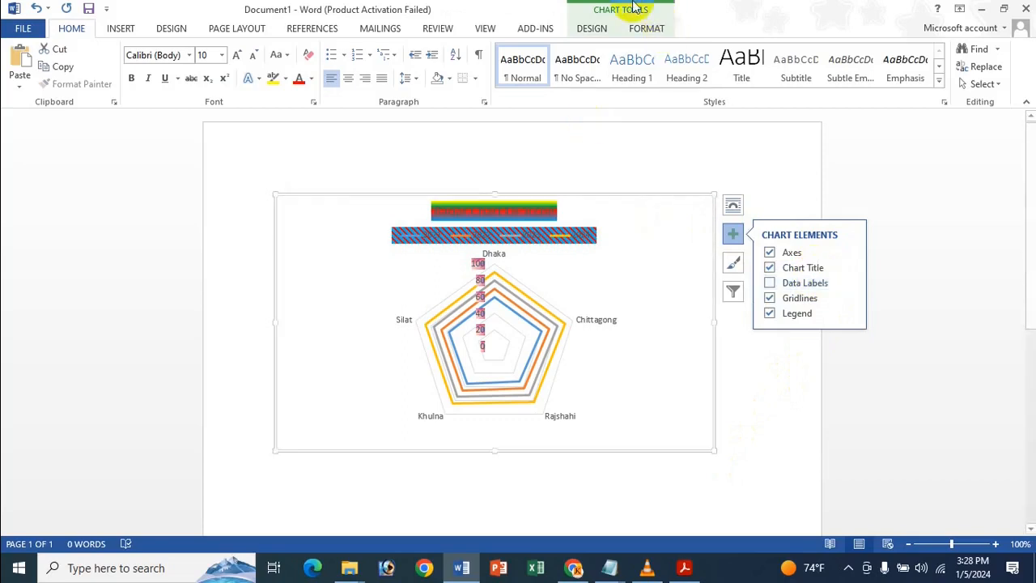
pyautogui.click(591, 28)
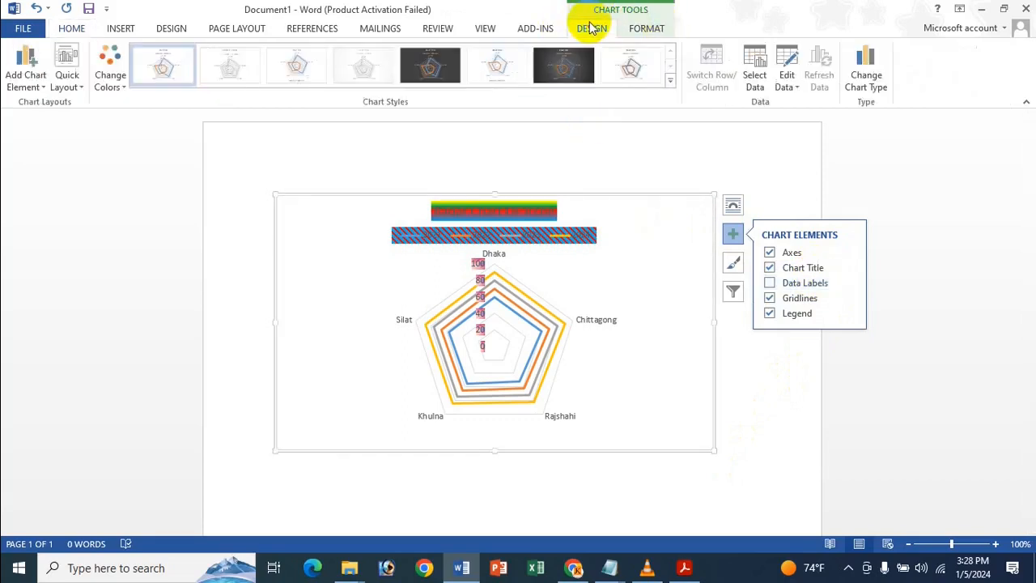
pyautogui.click(13, 80)
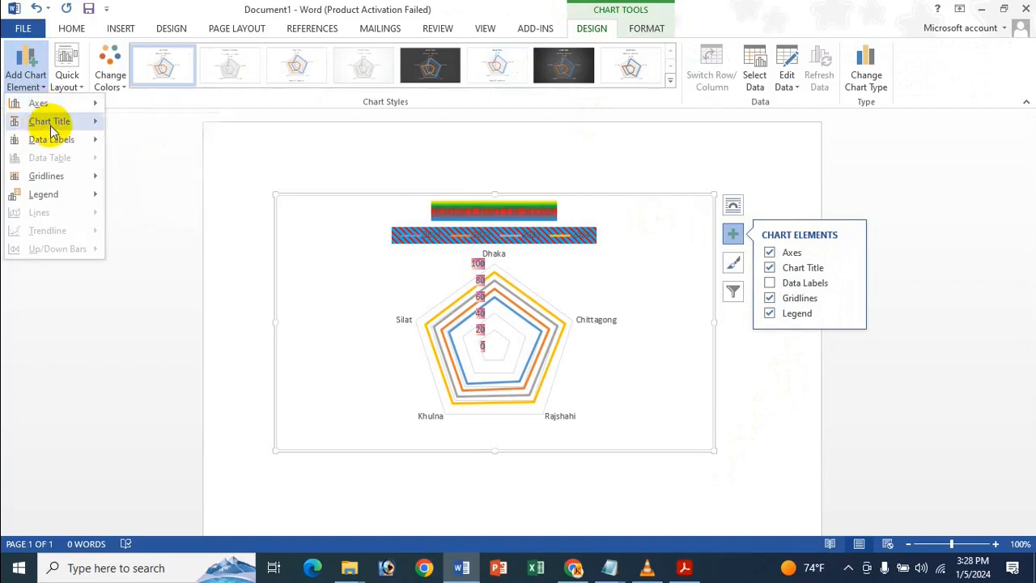
pyautogui.moveTo(68, 142)
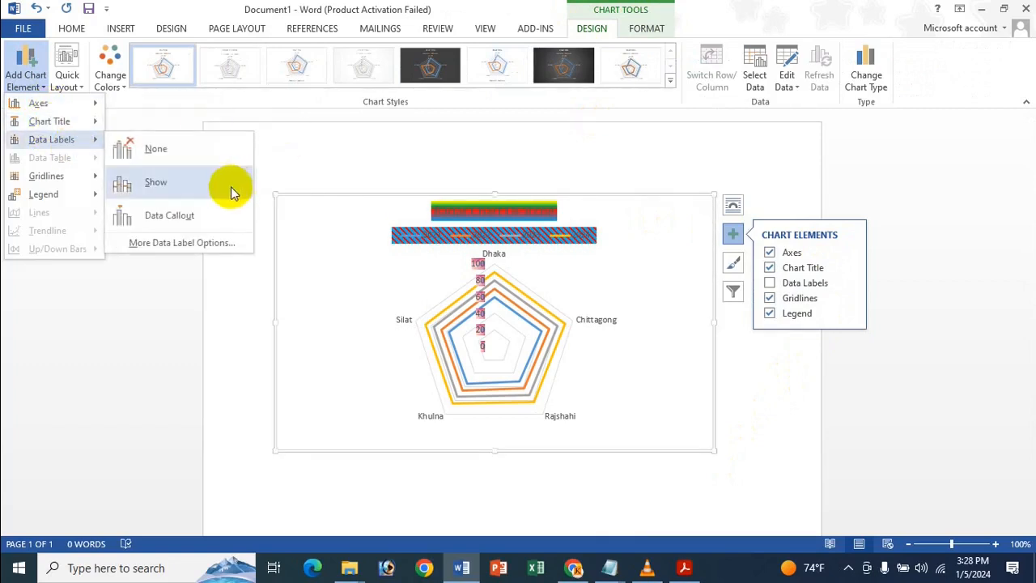
pyautogui.moveTo(93, 176)
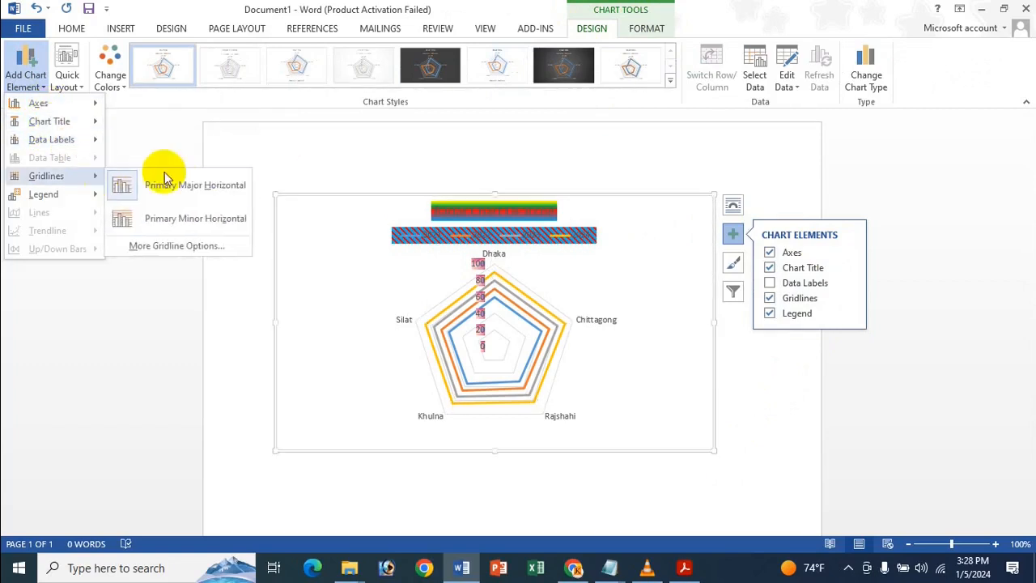
pyautogui.moveTo(72, 197)
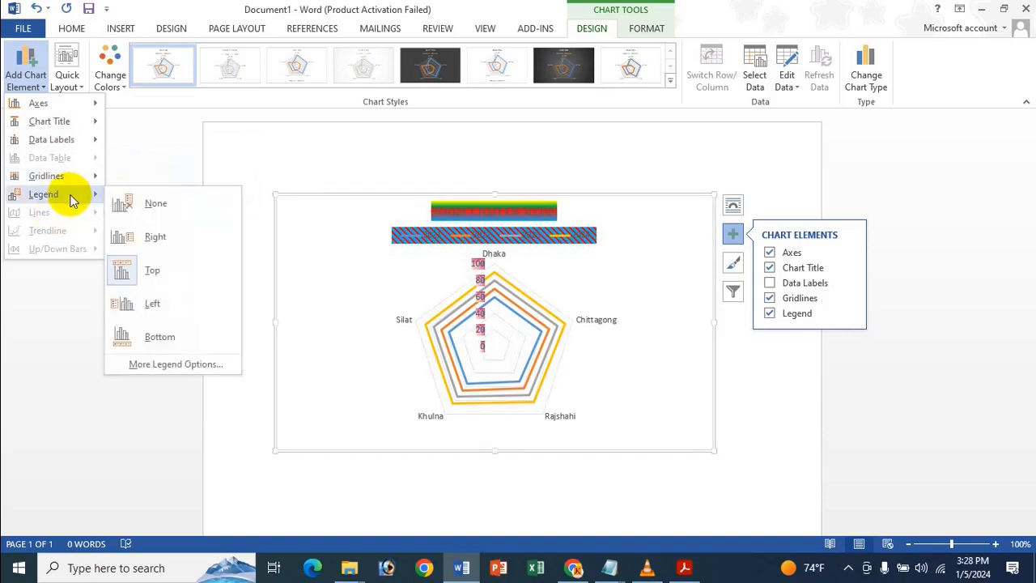
pyautogui.click(186, 7)
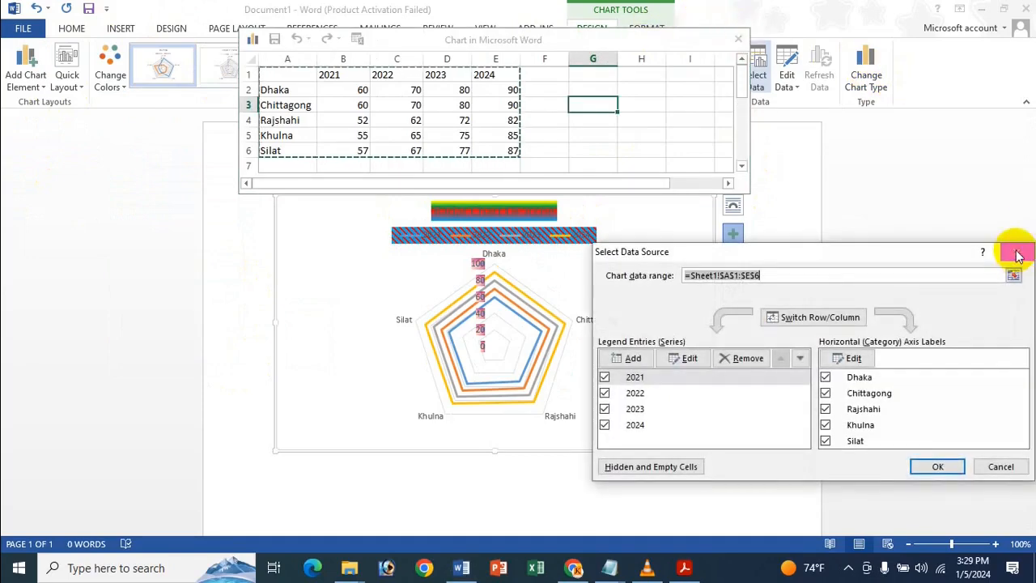
# Step: Review the radar chart's data source selection and its embedded data sheet, closing each without changes
pyautogui.click(1017, 252)
pyautogui.click(738, 39)
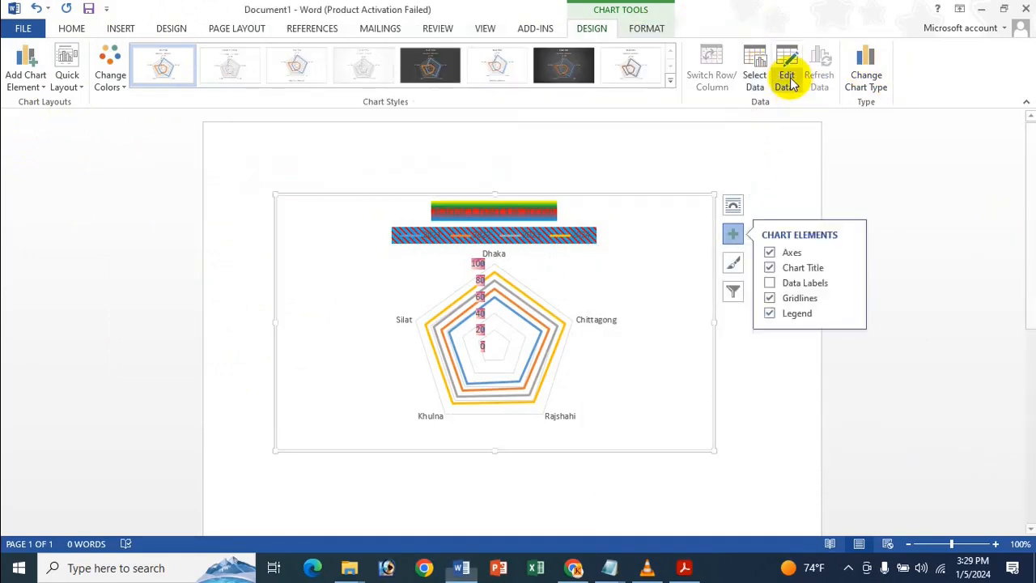
pyautogui.click(789, 81)
pyautogui.click(798, 102)
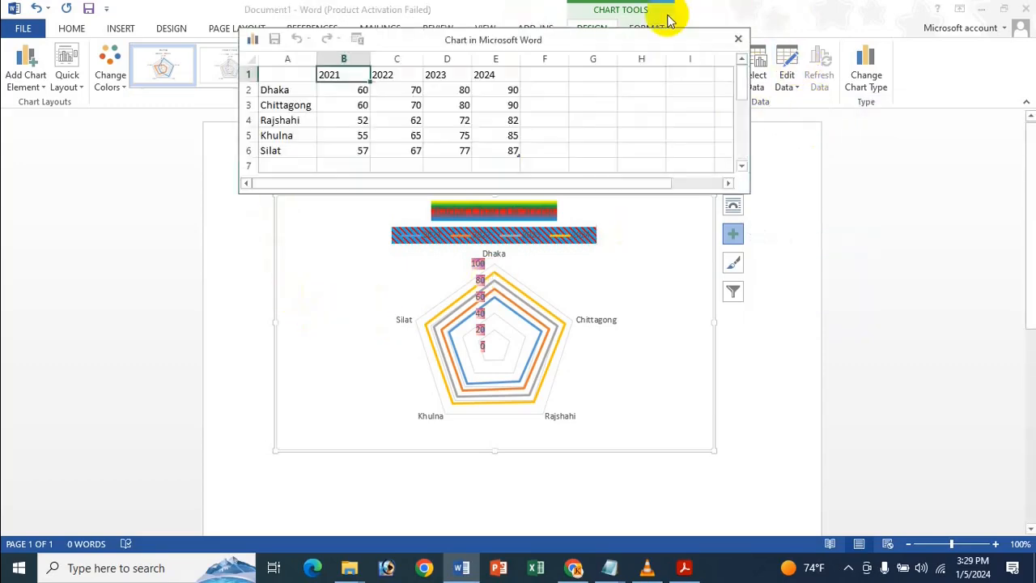
pyautogui.click(674, 39)
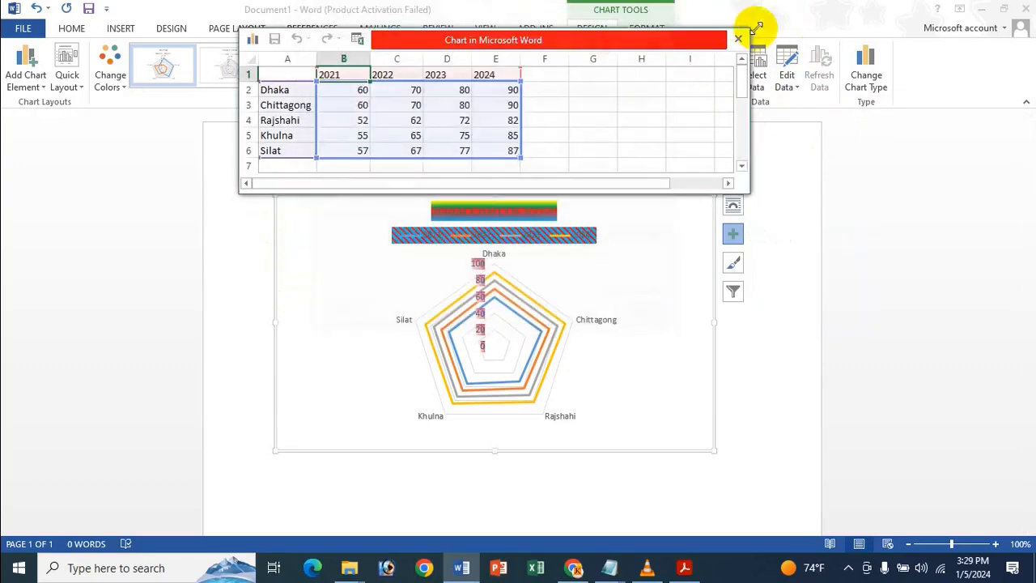
pyautogui.click(737, 37)
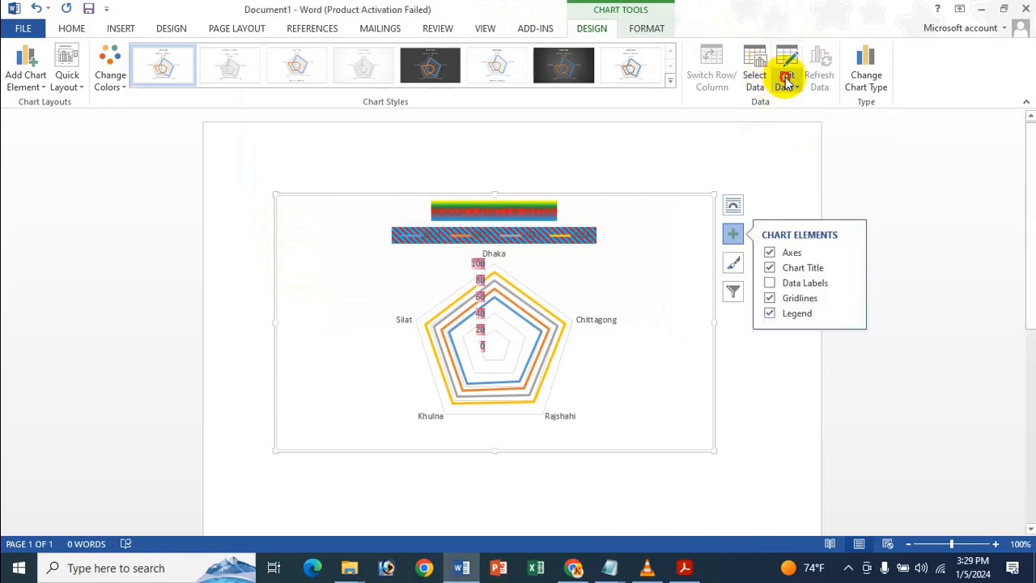
# Step: Open the chart's data in Excel for viewing, dismiss the activation wizard and close the workbook
pyautogui.click(786, 78)
pyautogui.click(799, 123)
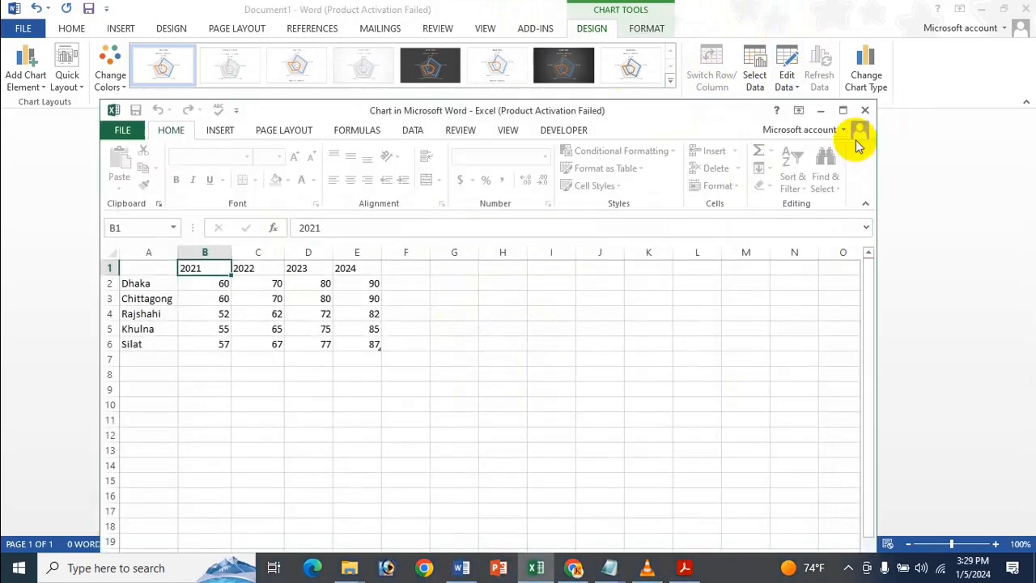
pyautogui.click(871, 106)
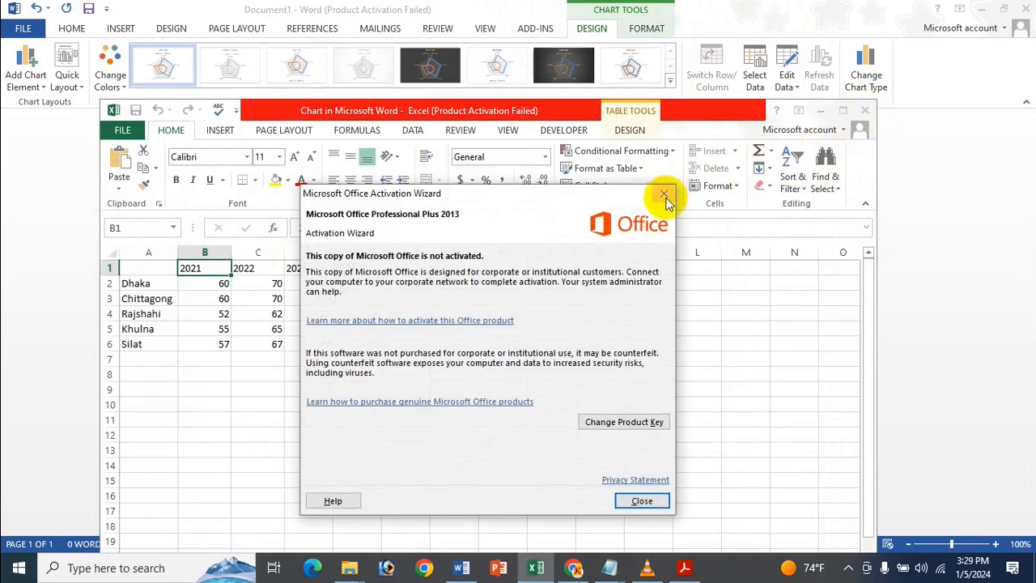
pyautogui.press('Escape')
pyautogui.click(868, 110)
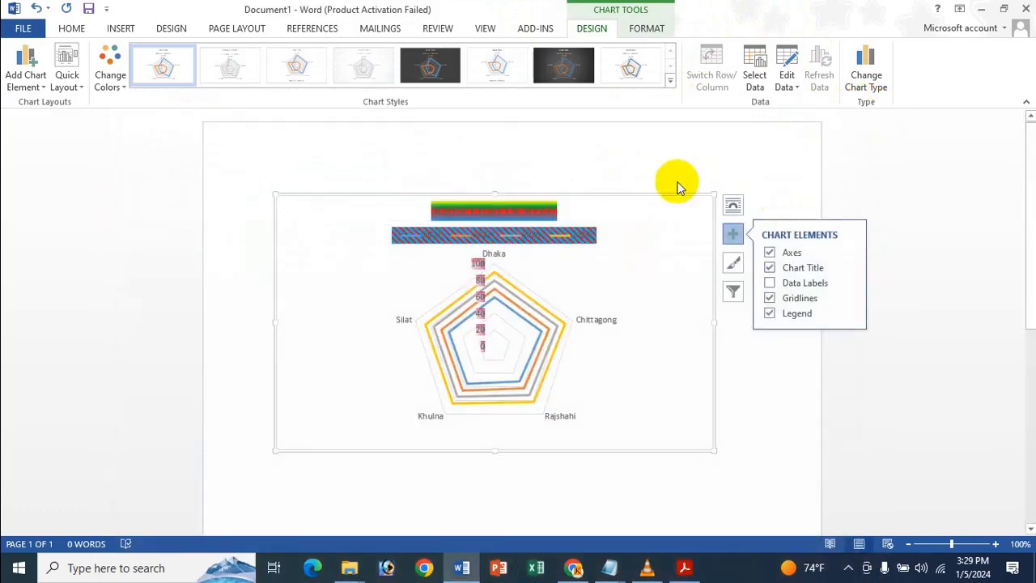
# Step: Change the chart type to Filled Radar
pyautogui.click(884, 82)
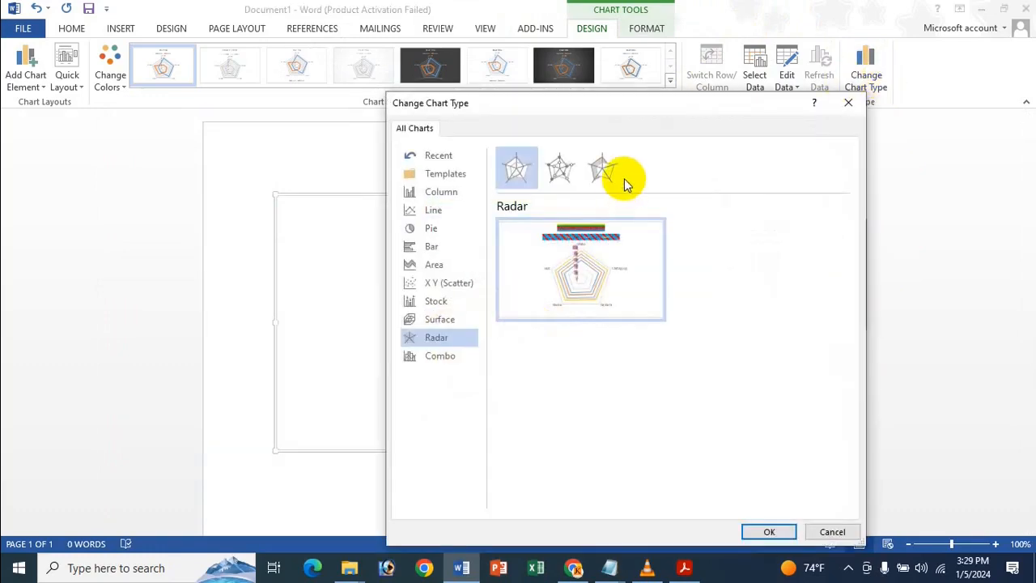
pyautogui.click(561, 178)
pyautogui.click(601, 176)
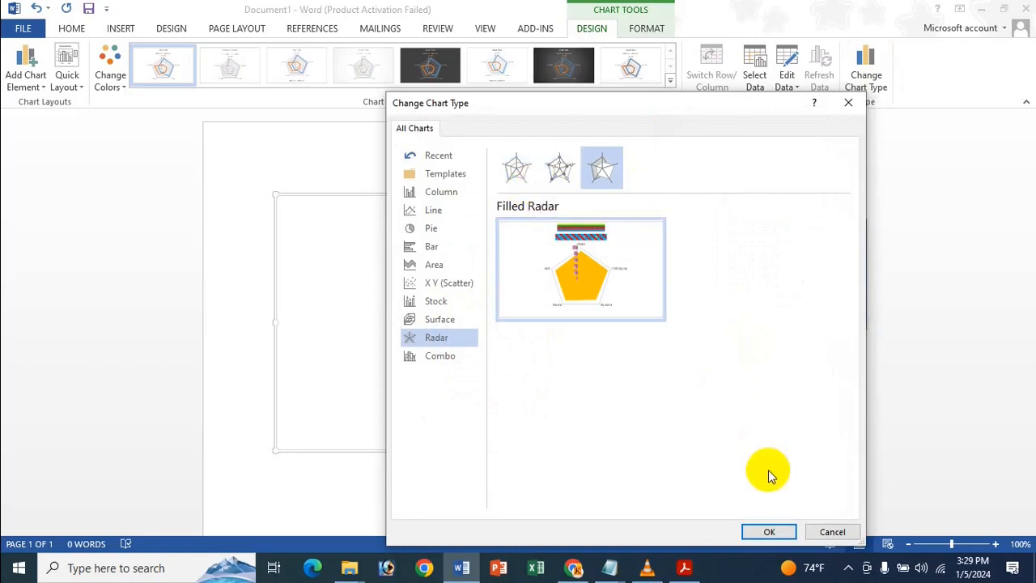
pyautogui.click(771, 532)
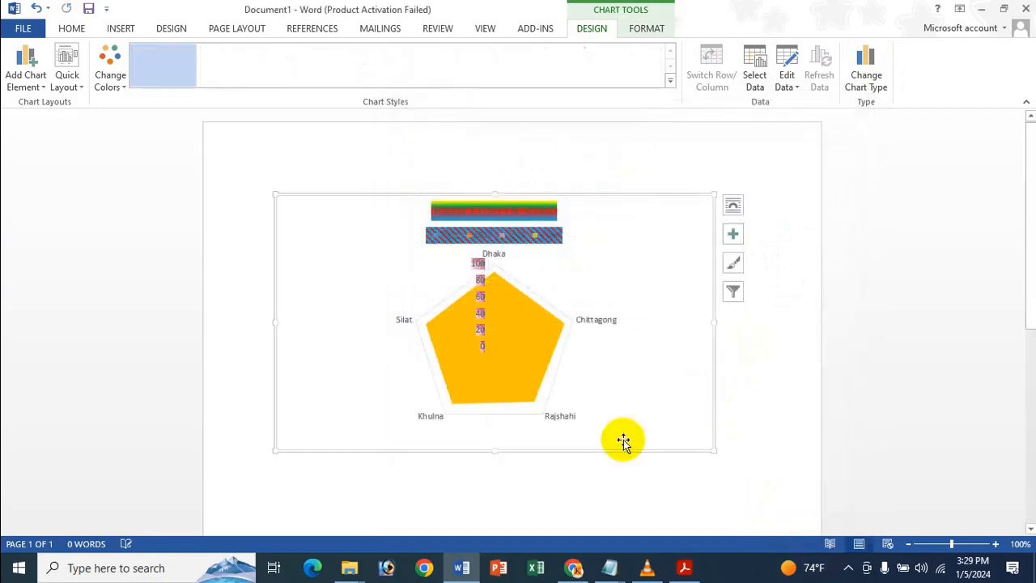
# Step: Compare the radar subtypes and change the chart type to Radar with Markers
pyautogui.click(860, 89)
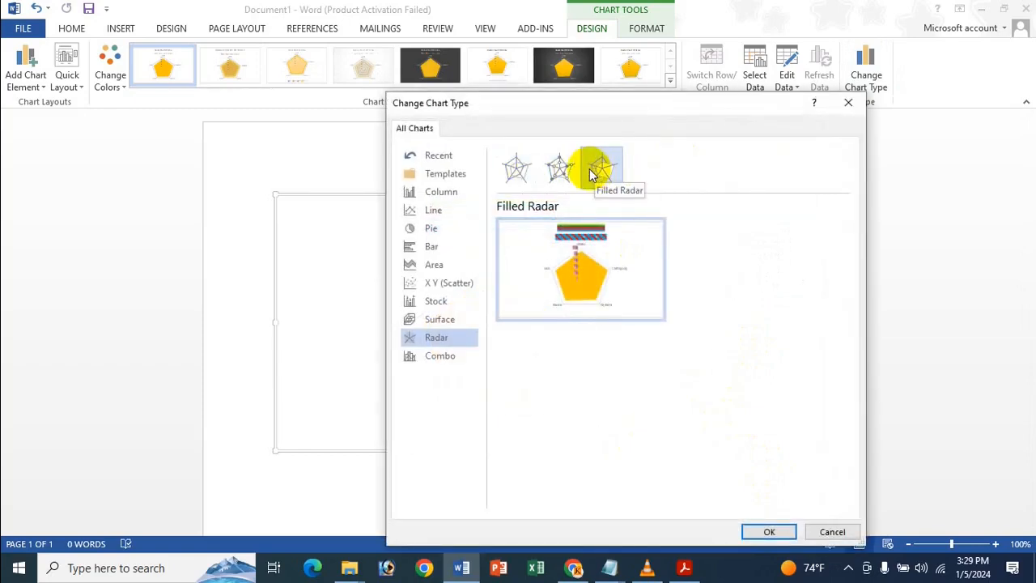
pyautogui.click(556, 172)
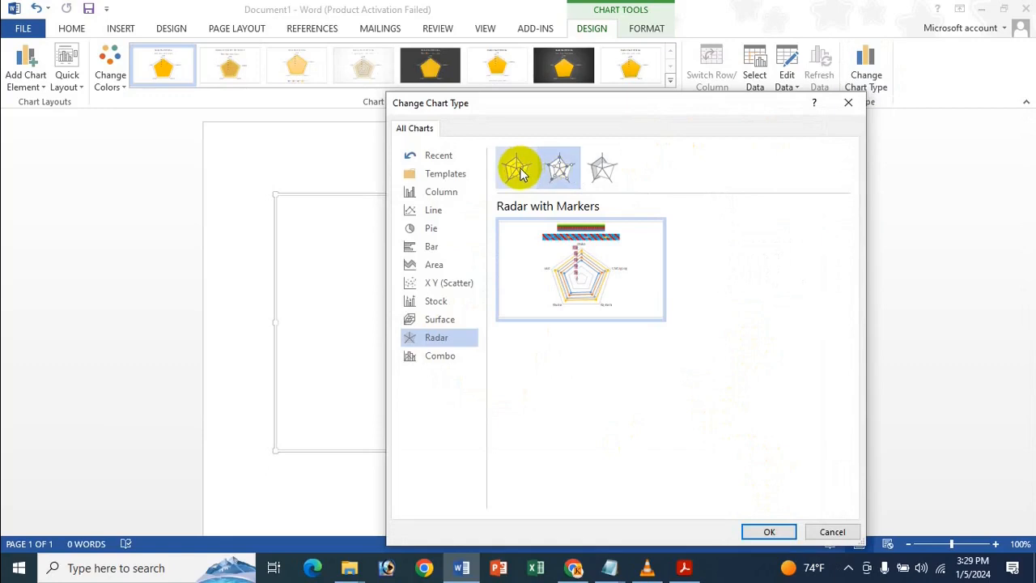
pyautogui.click(609, 169)
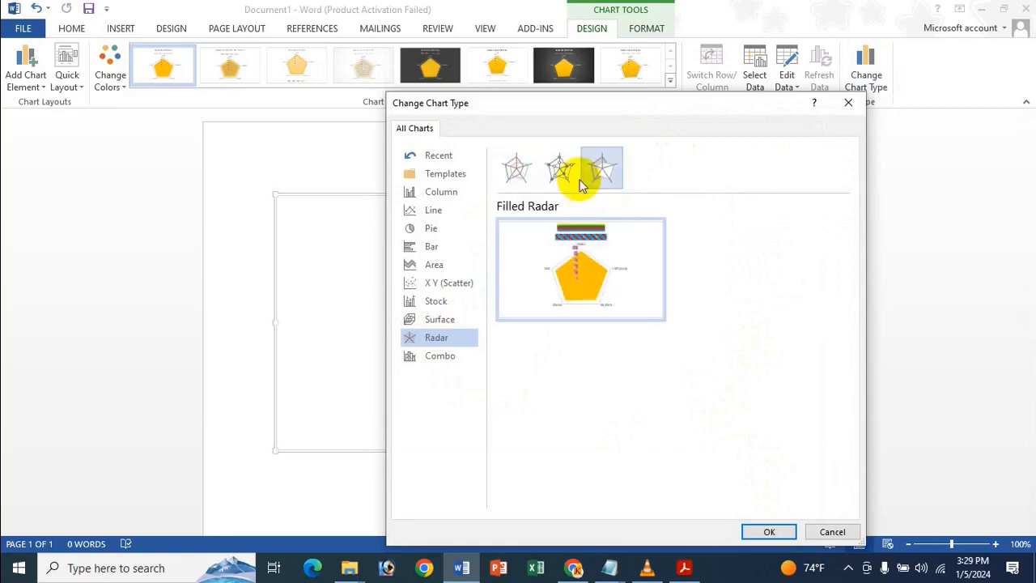
pyautogui.click(553, 172)
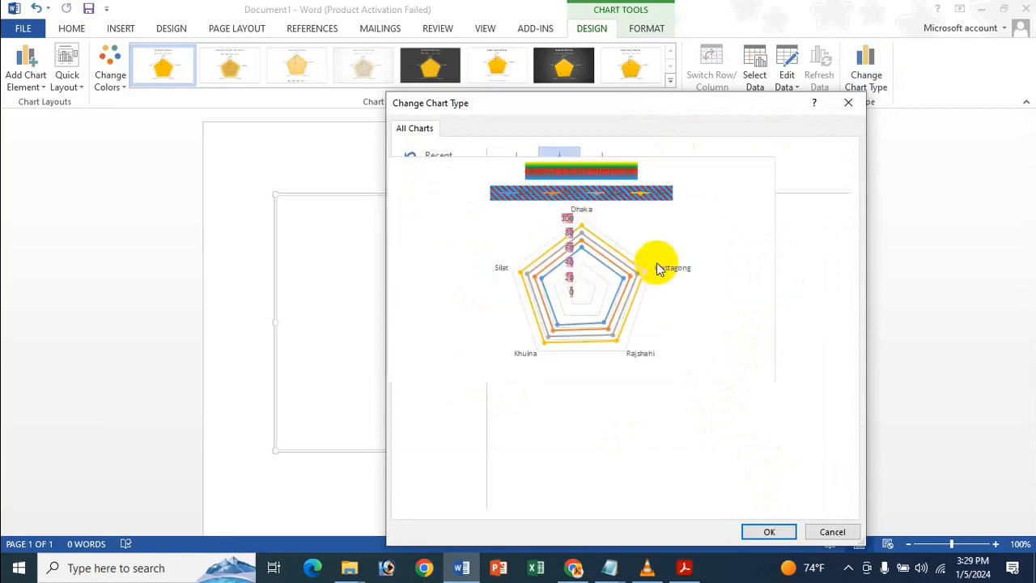
pyautogui.click(769, 532)
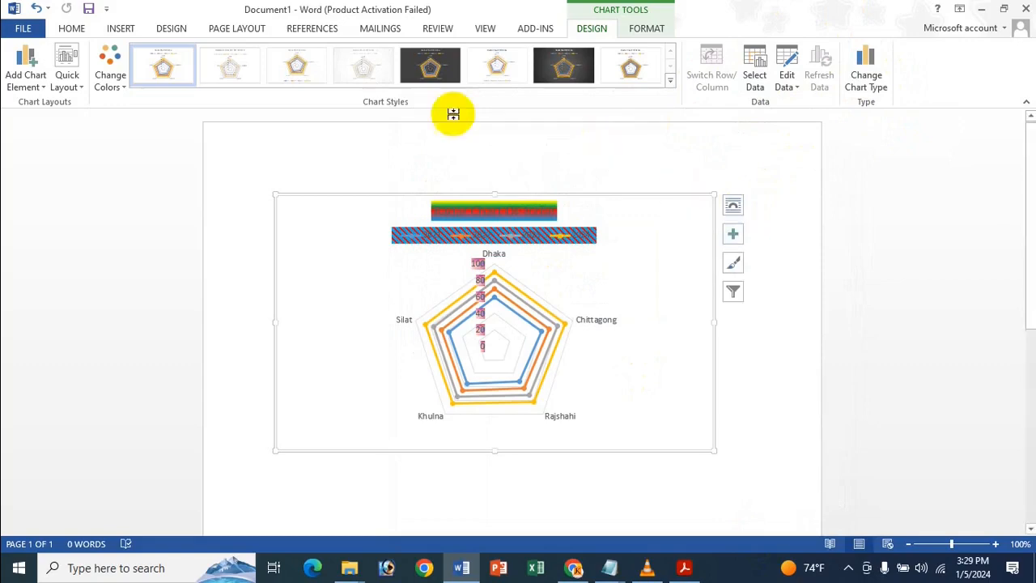
# Step: Recolour the radar chart with the monochromatic gold palette and apply the eighth chart style, with shadowed lines and the legend above the plot
pyautogui.click(68, 84)
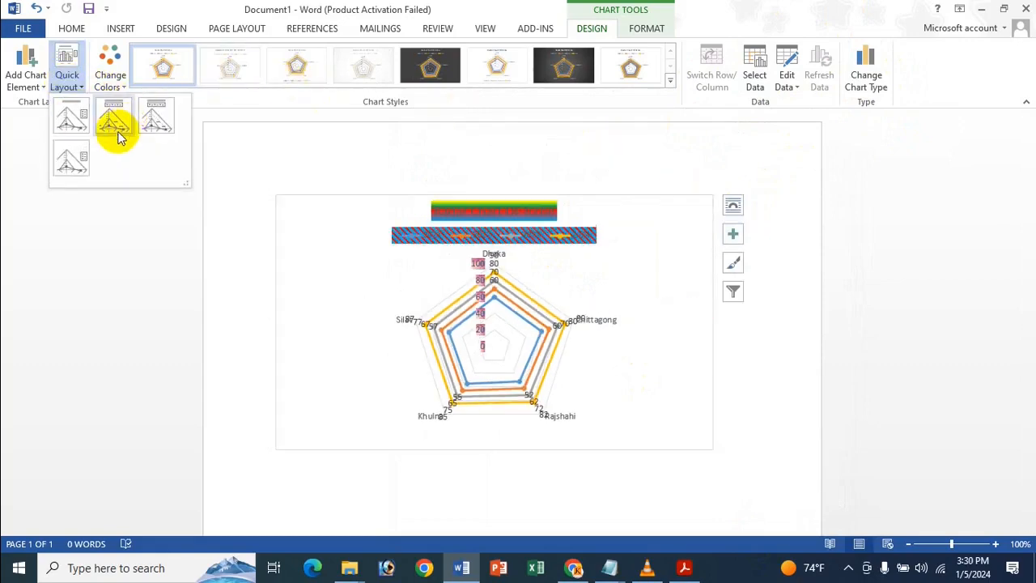
pyautogui.click(118, 61)
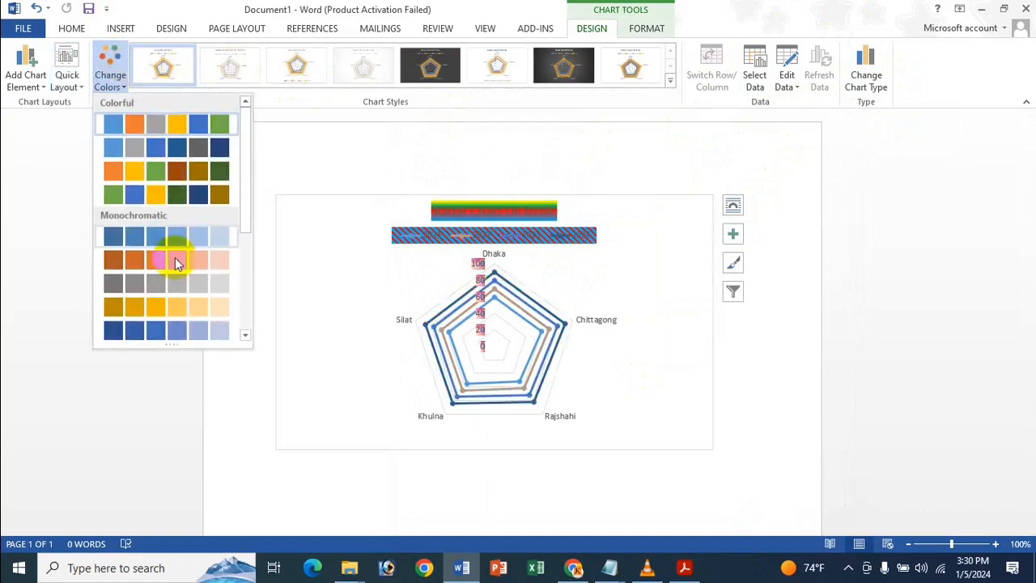
pyautogui.click(167, 300)
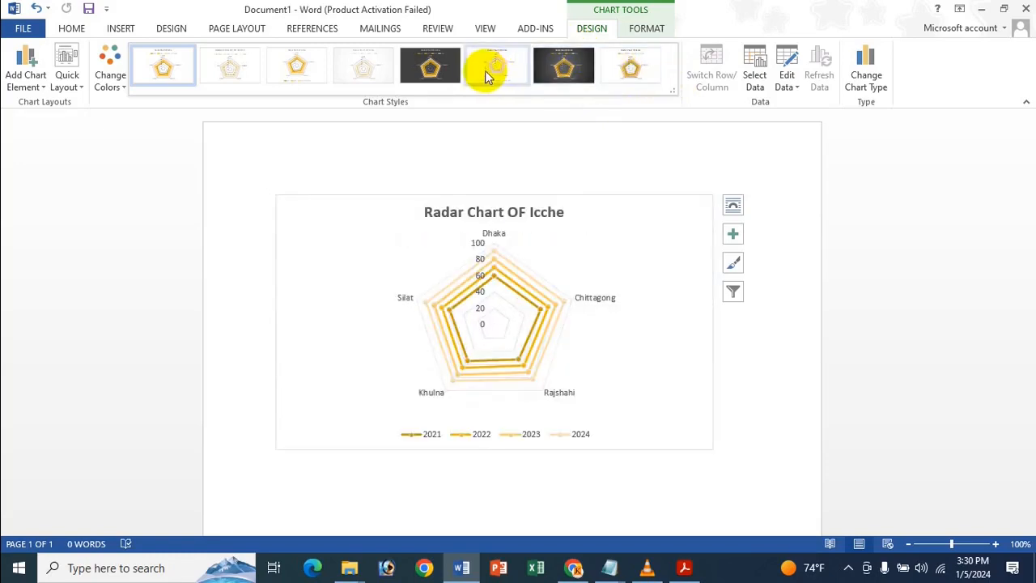
pyautogui.click(624, 55)
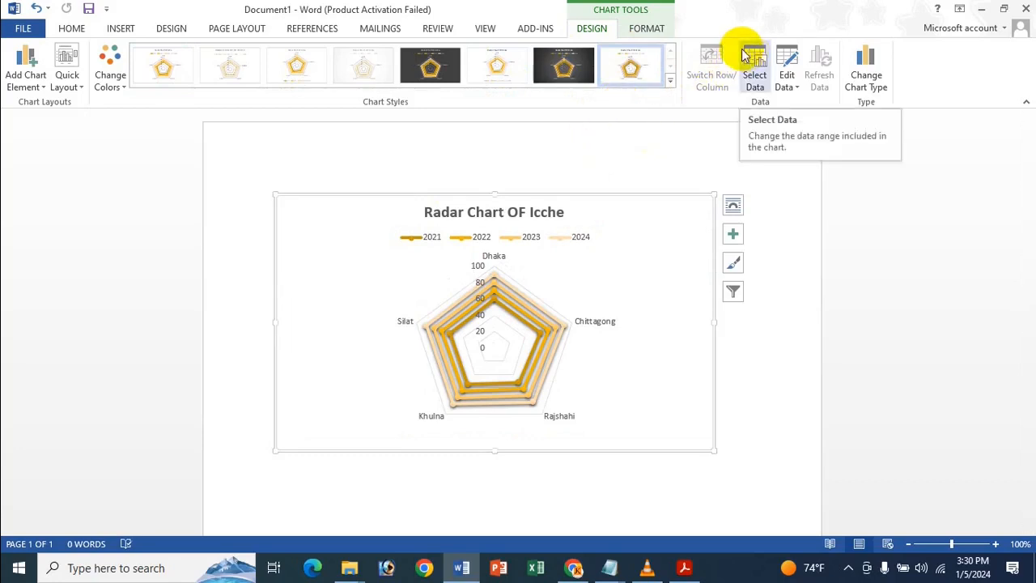
pyautogui.click(735, 235)
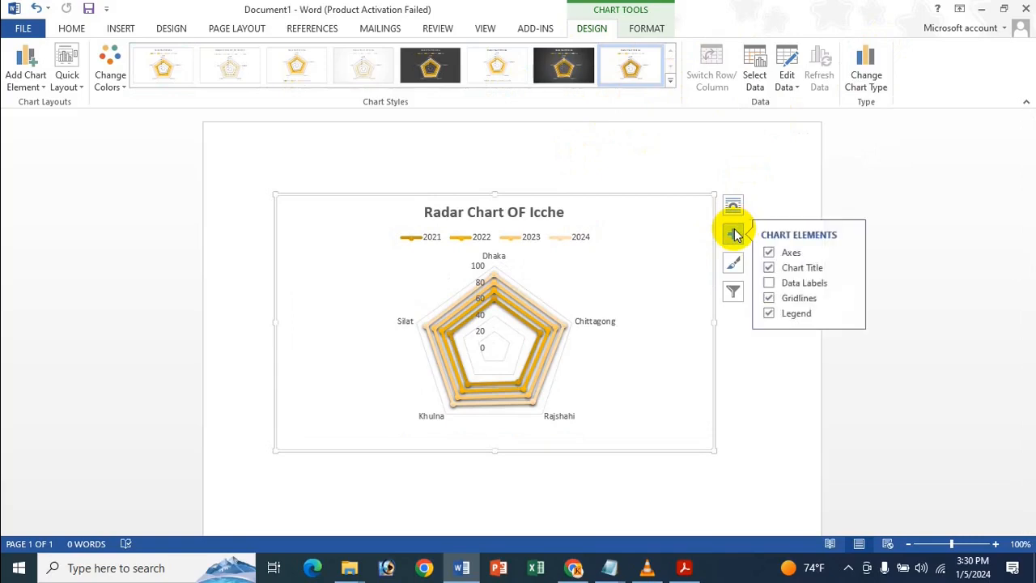
pyautogui.click(733, 263)
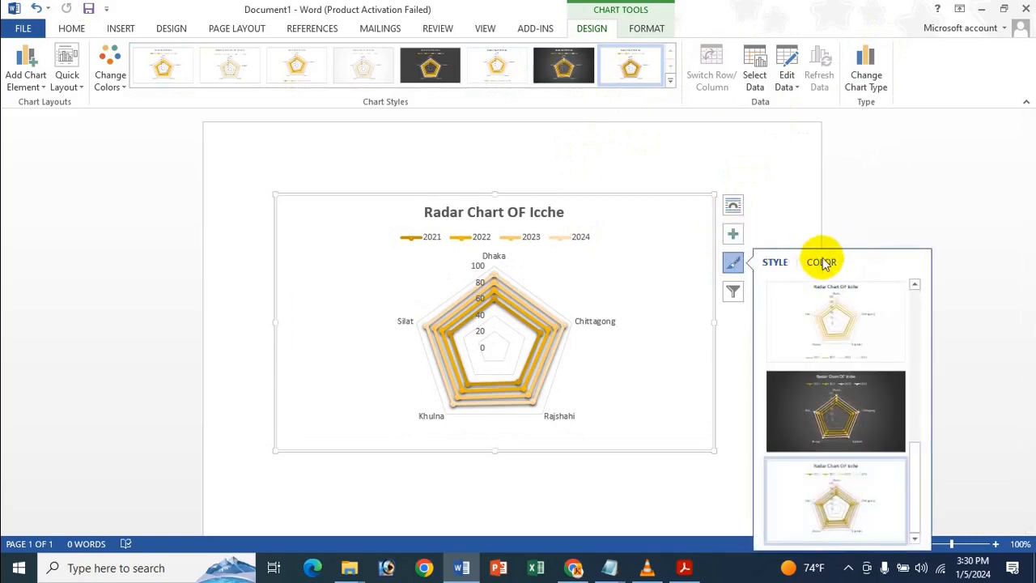
pyautogui.click(823, 262)
# Step: Filter the radar chart to the 2023 and 2024 series and the Dhaka and Chittagong categories
pyautogui.click(733, 291)
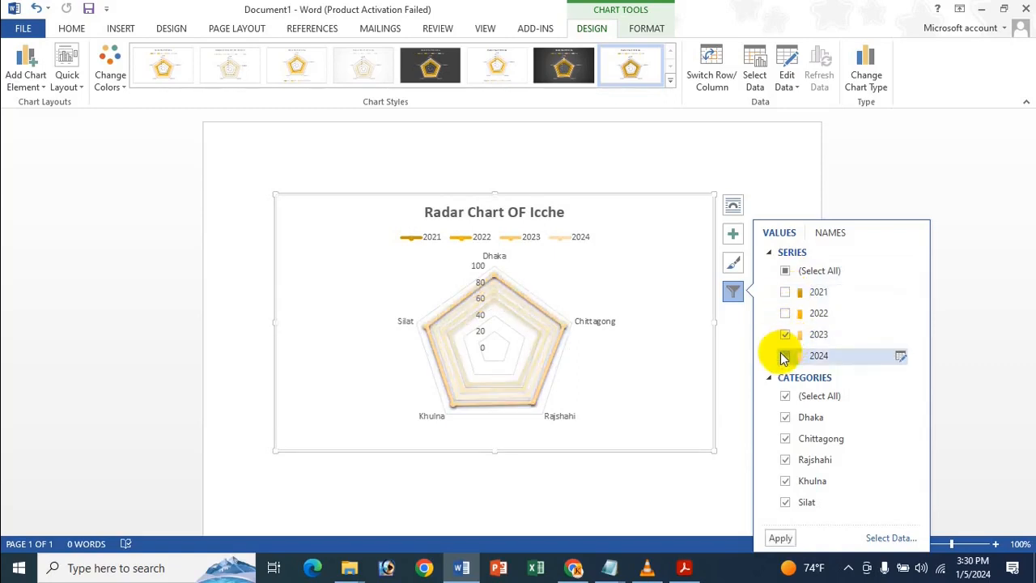
pyautogui.click(786, 396)
pyautogui.click(784, 418)
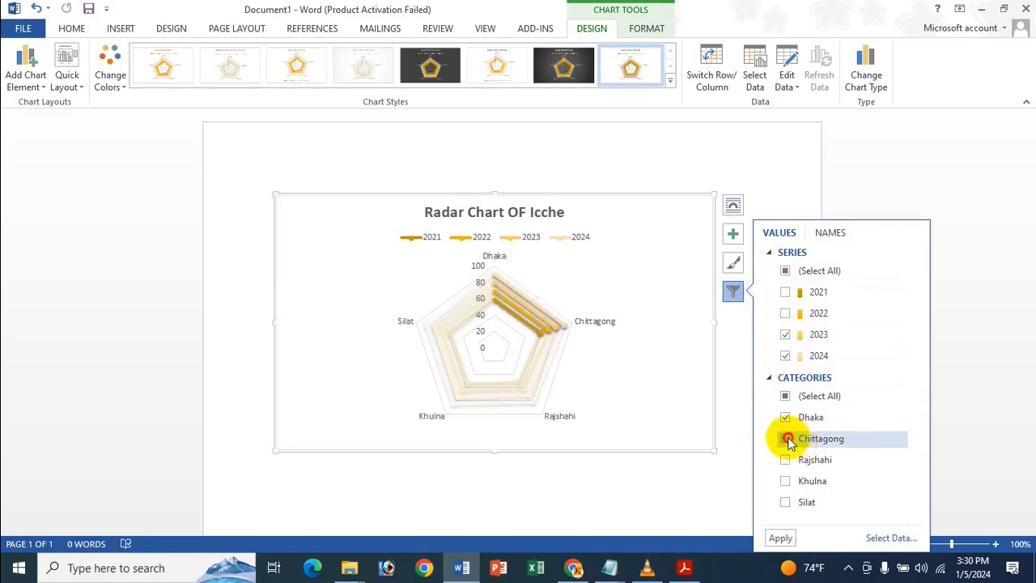
pyautogui.click(786, 439)
pyautogui.click(781, 537)
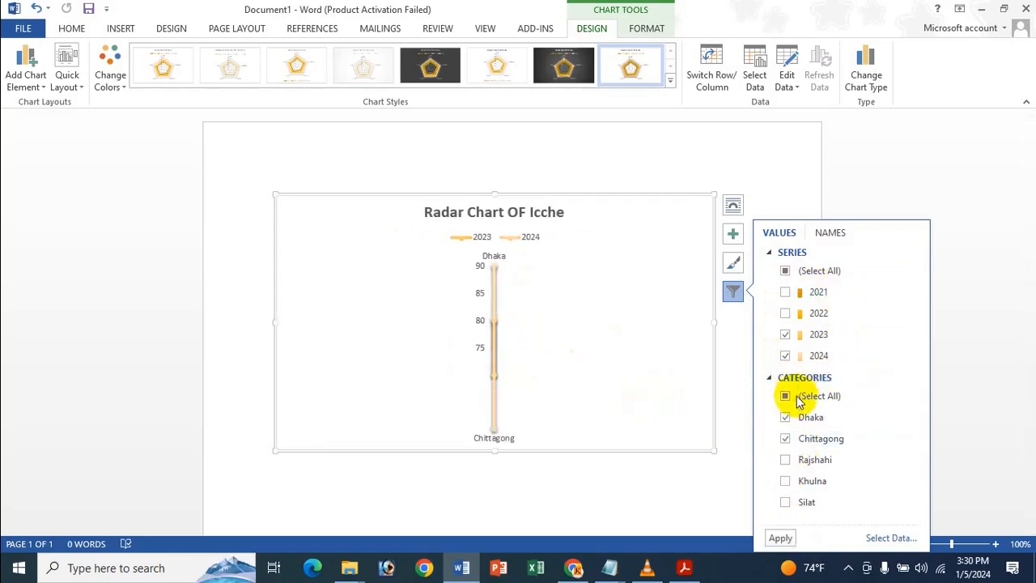
# Step: Restore all series and all categories in the chart filter and apply it
pyautogui.click(789, 276)
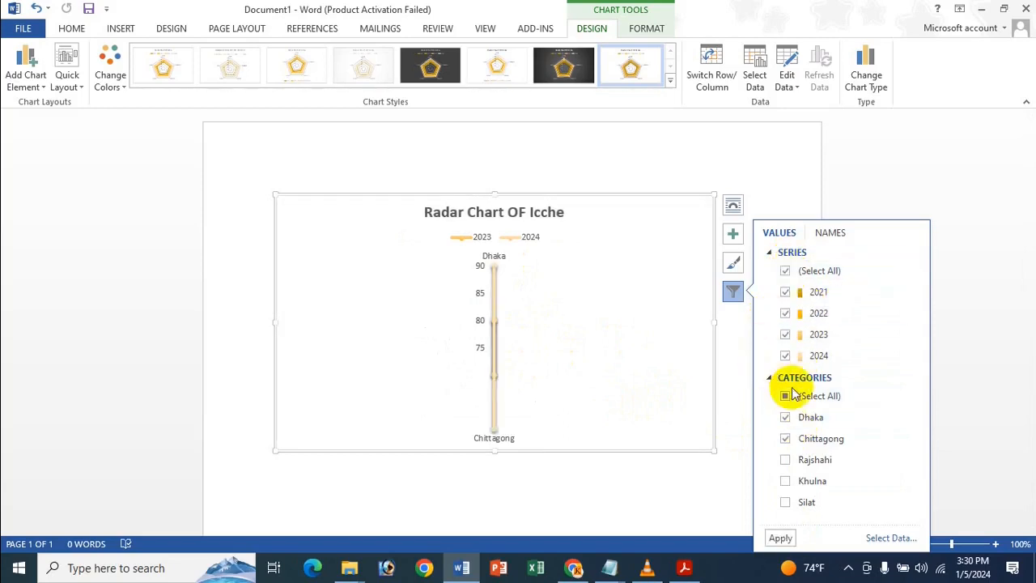
pyautogui.click(780, 540)
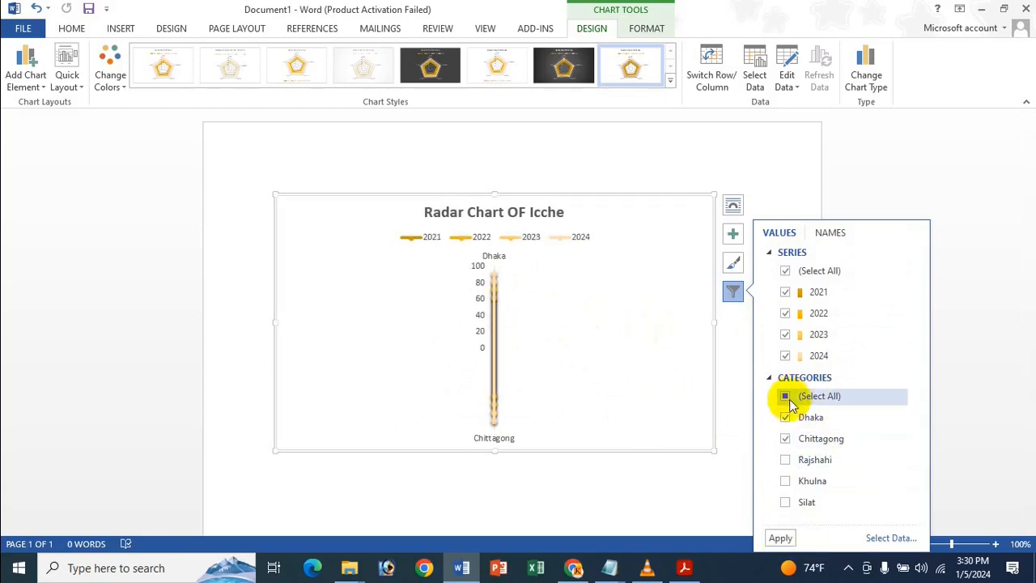
pyautogui.click(786, 397)
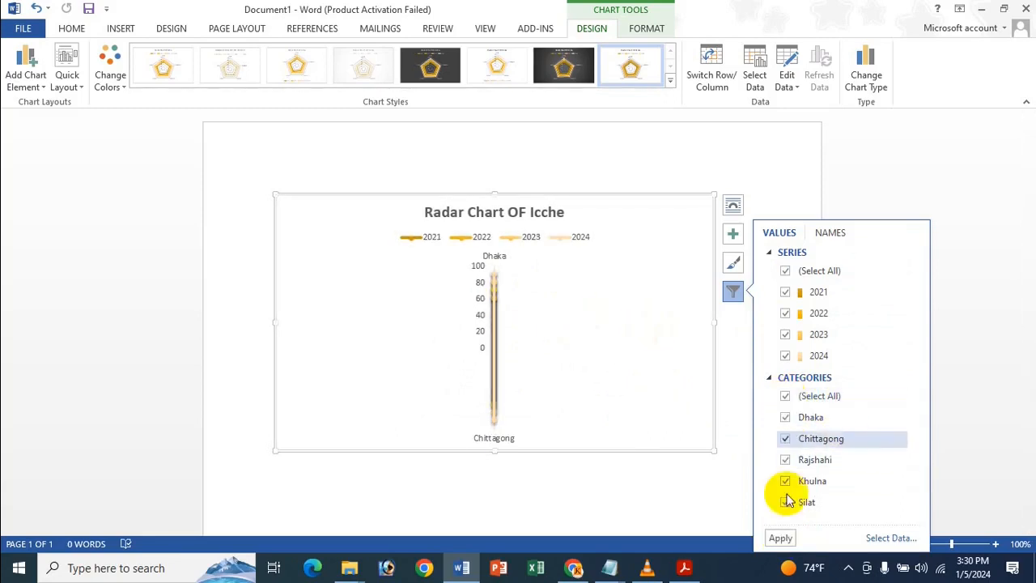
pyautogui.click(776, 538)
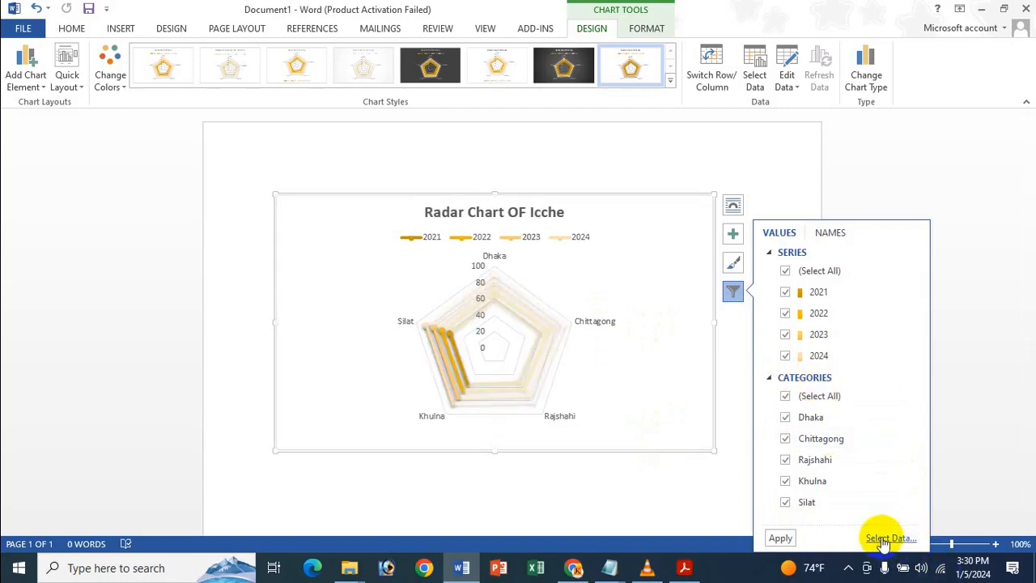
# Step: Open the chart's data source selection and data sheet for viewing, and close both
pyautogui.click(771, 55)
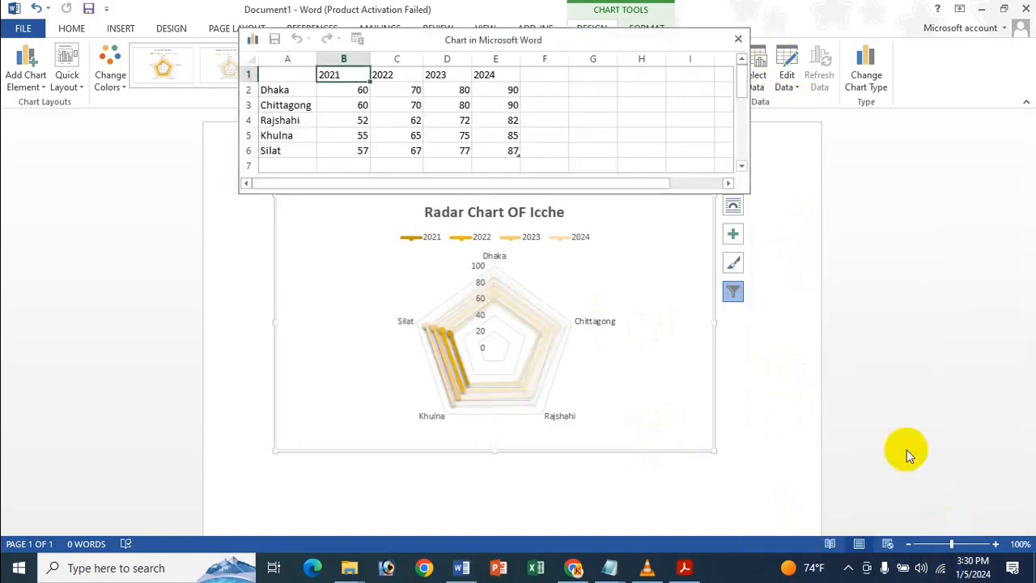
pyautogui.click(1012, 253)
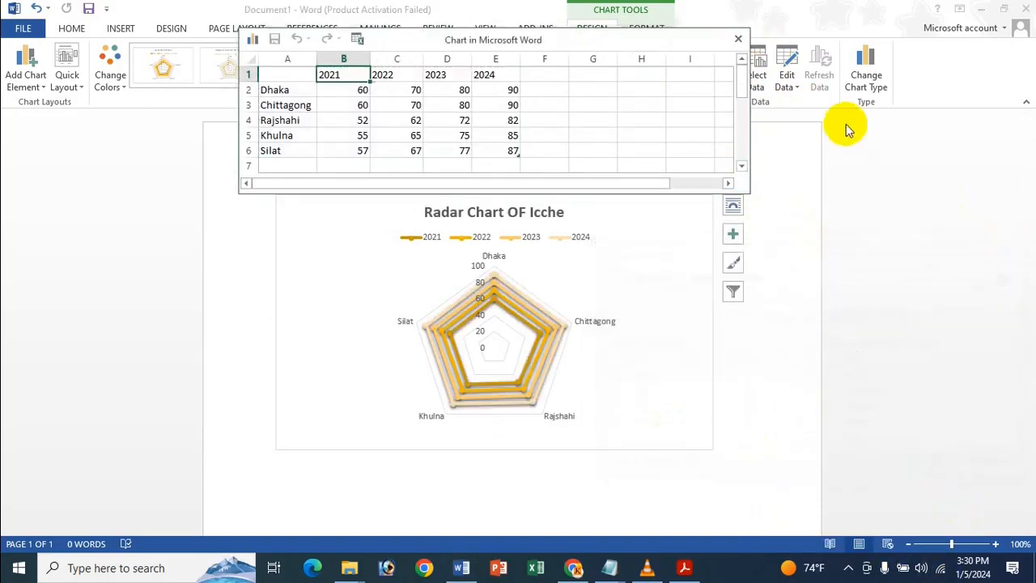
pyautogui.click(737, 40)
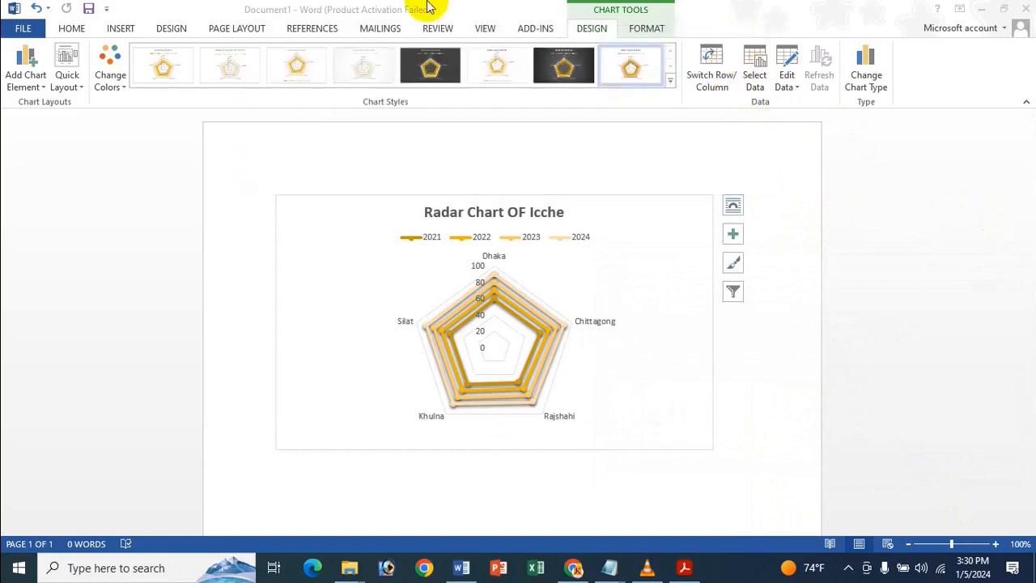
# Step: Format the chart title with a picture or texture fill
pyautogui.click(650, 34)
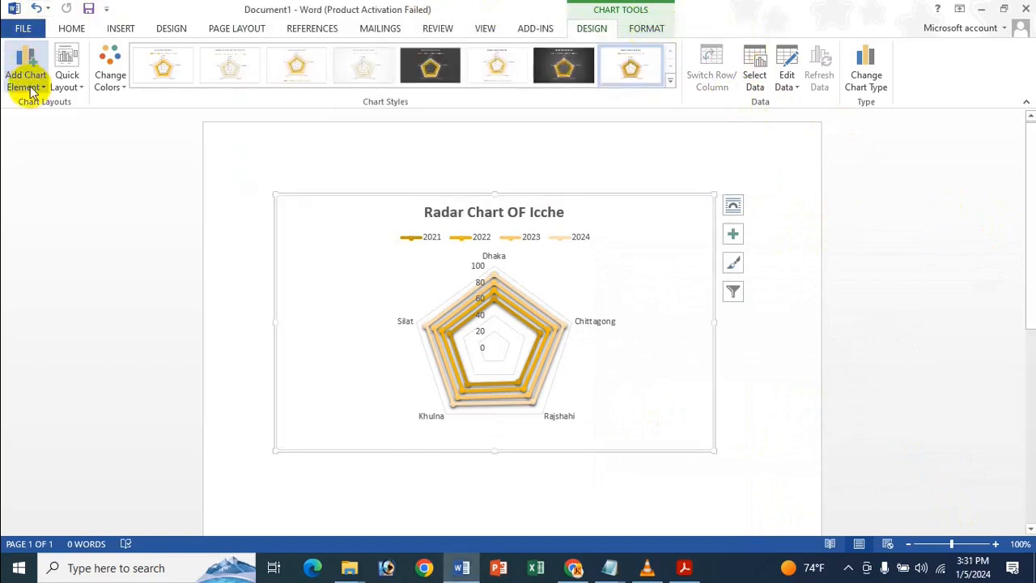
pyautogui.click(646, 28)
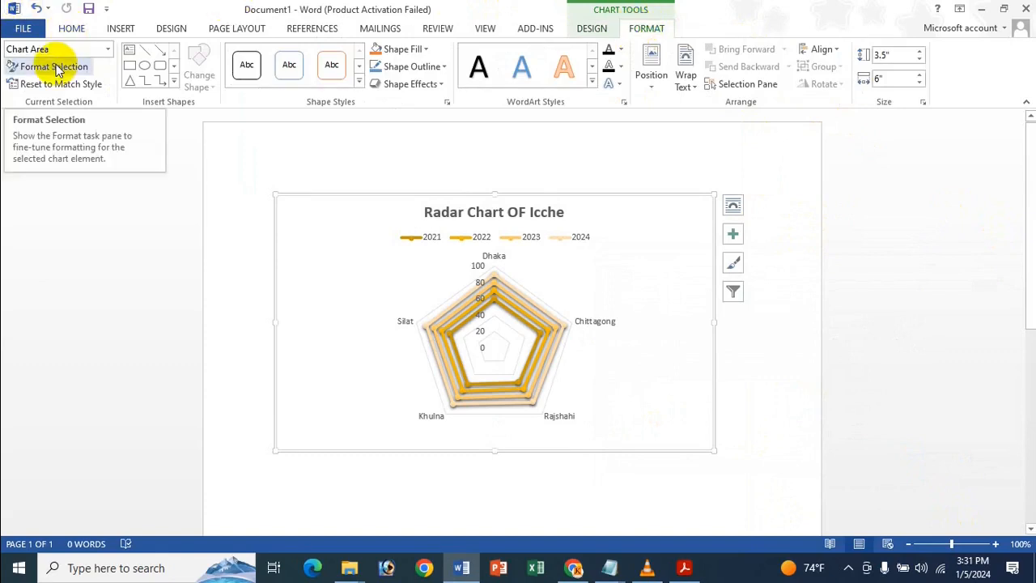
pyautogui.click(106, 50)
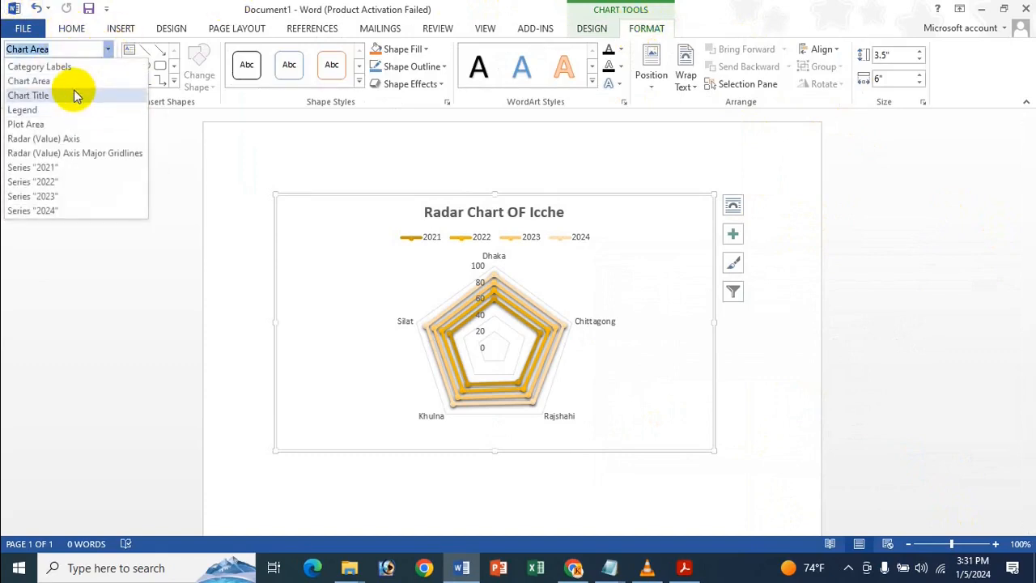
pyautogui.click(76, 95)
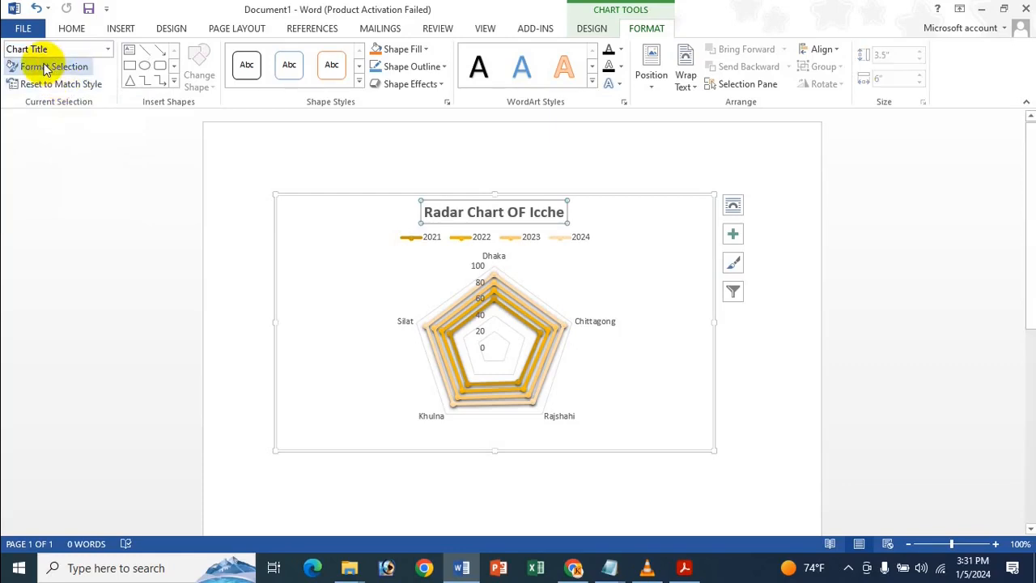
pyautogui.click(45, 68)
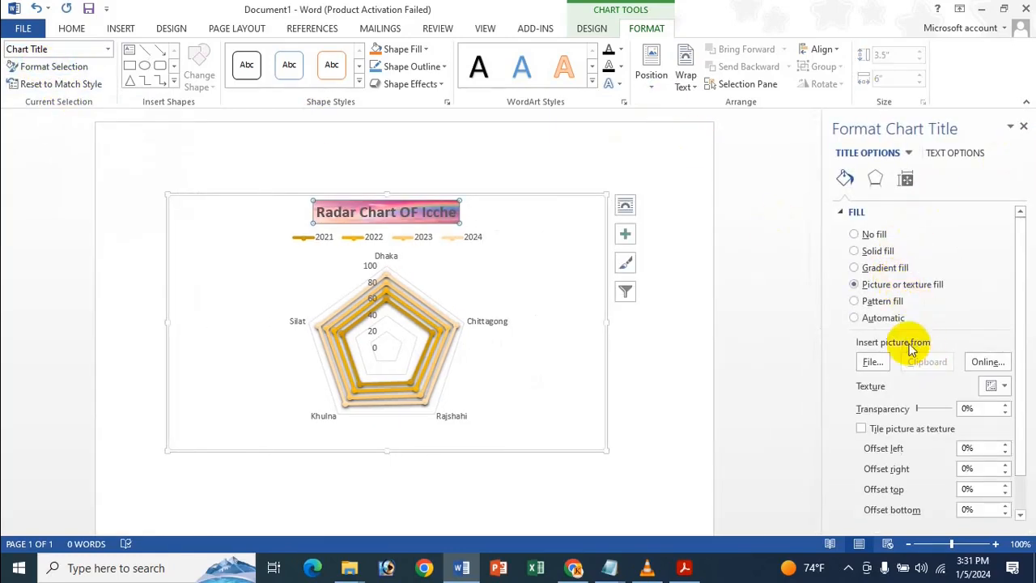
pyautogui.click(1023, 128)
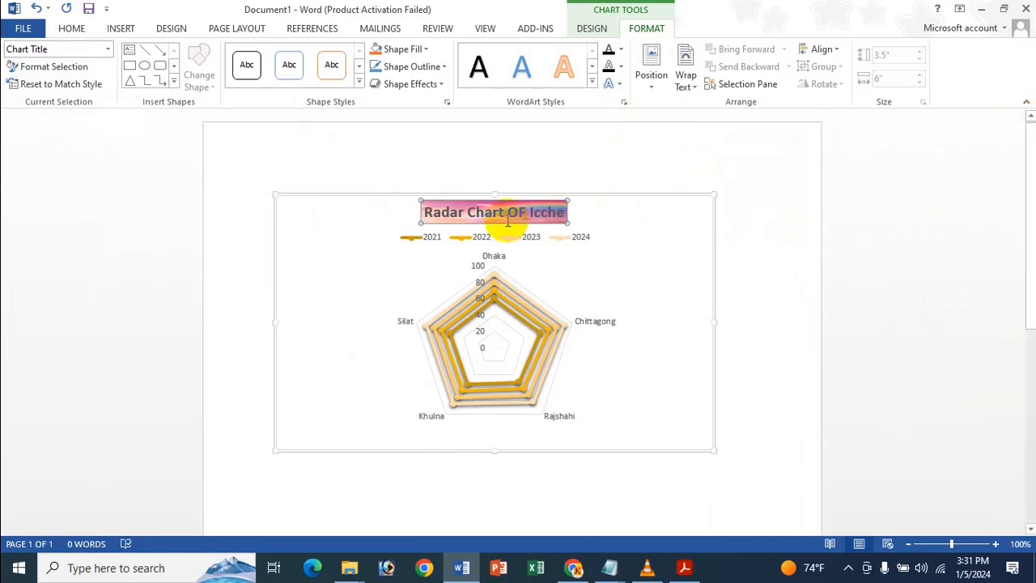
# Step: Reset the chart title to match the chart style and preview the preset shape styles without applying one
pyautogui.click(87, 89)
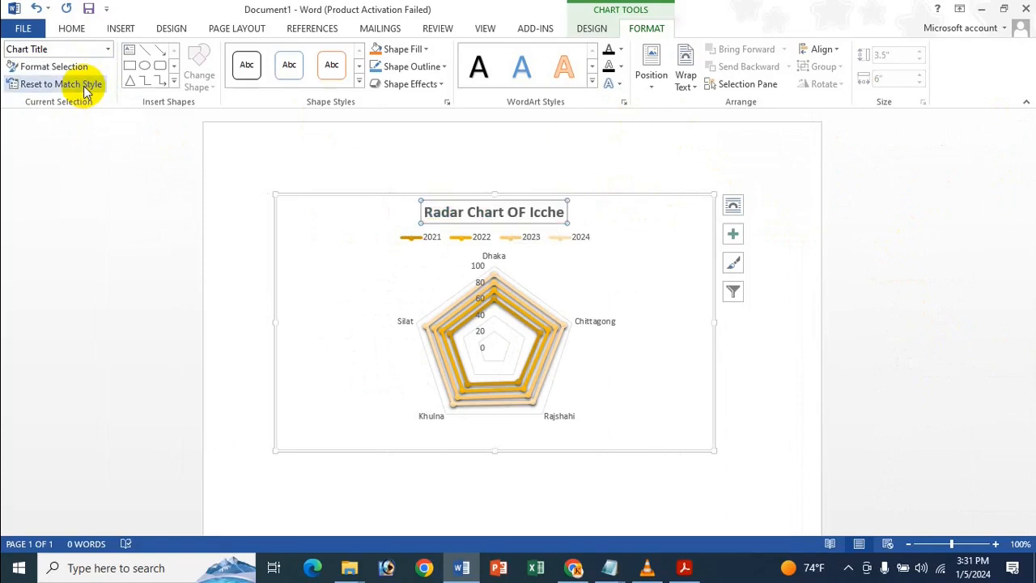
pyautogui.click(359, 84)
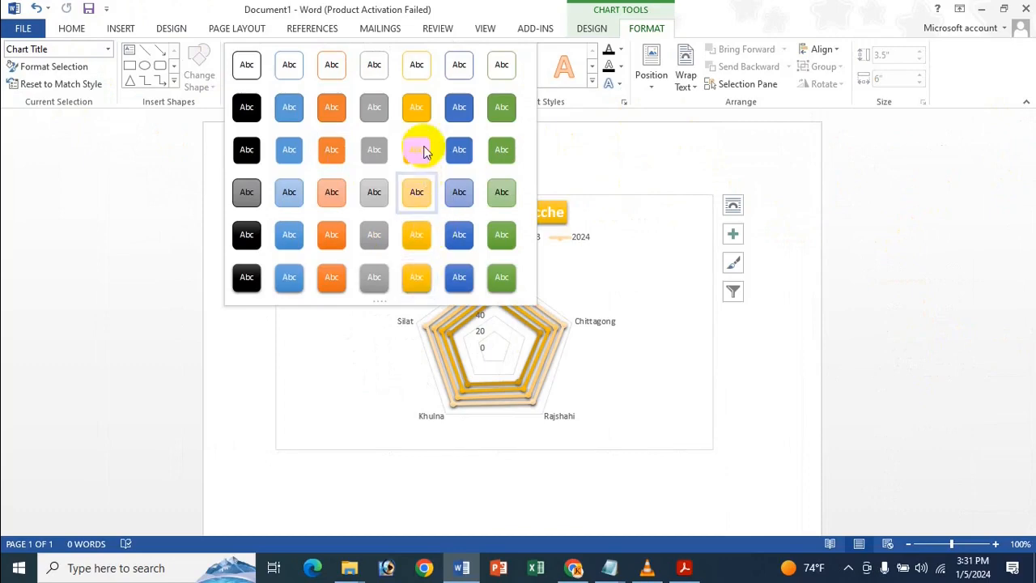
pyautogui.click(473, 7)
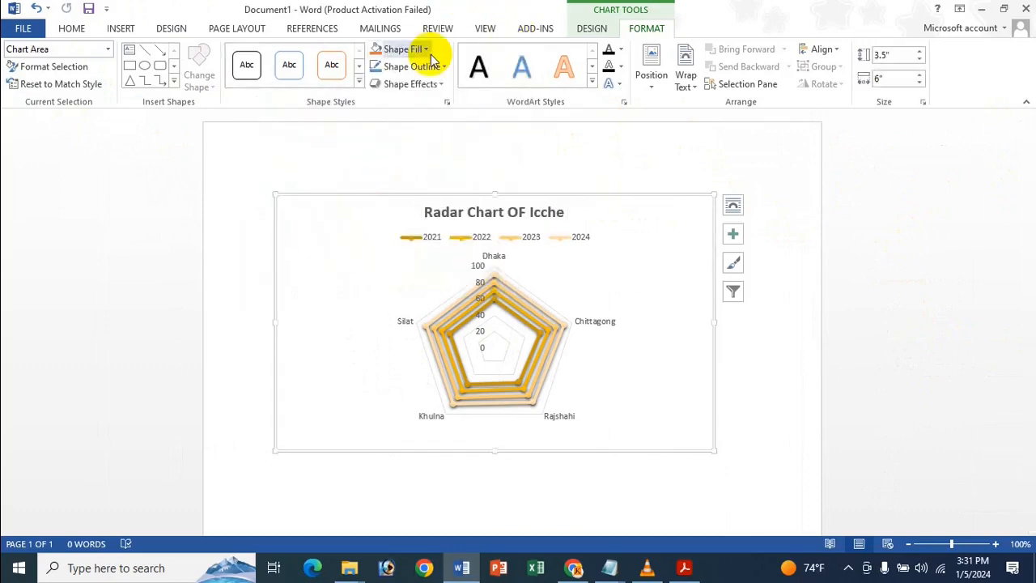
# Step: Start a picture fill for the chart area and search Bing images for "Nice Drawing"
pyautogui.click(405, 49)
pyautogui.moveTo(421, 271)
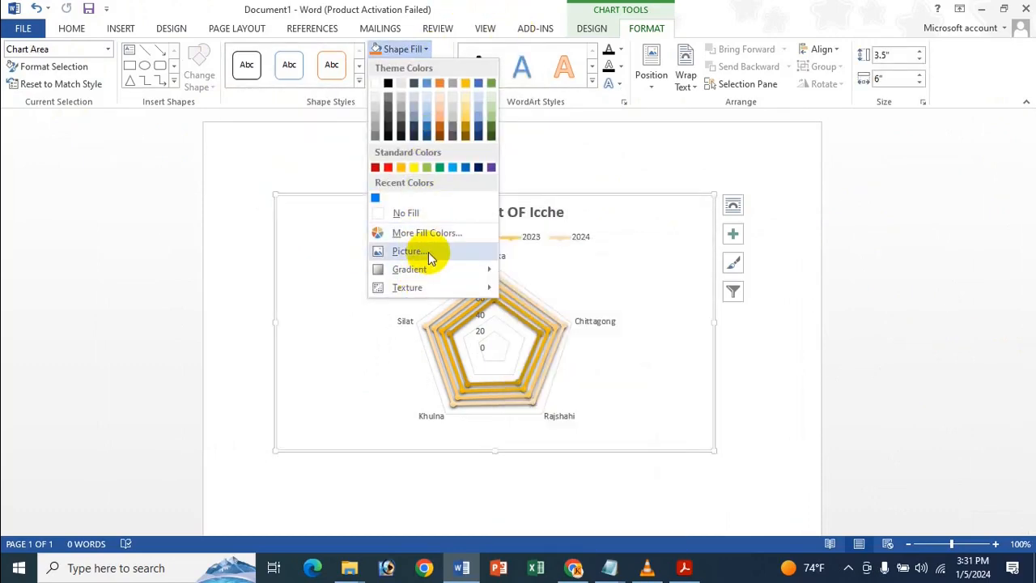
pyautogui.click(428, 252)
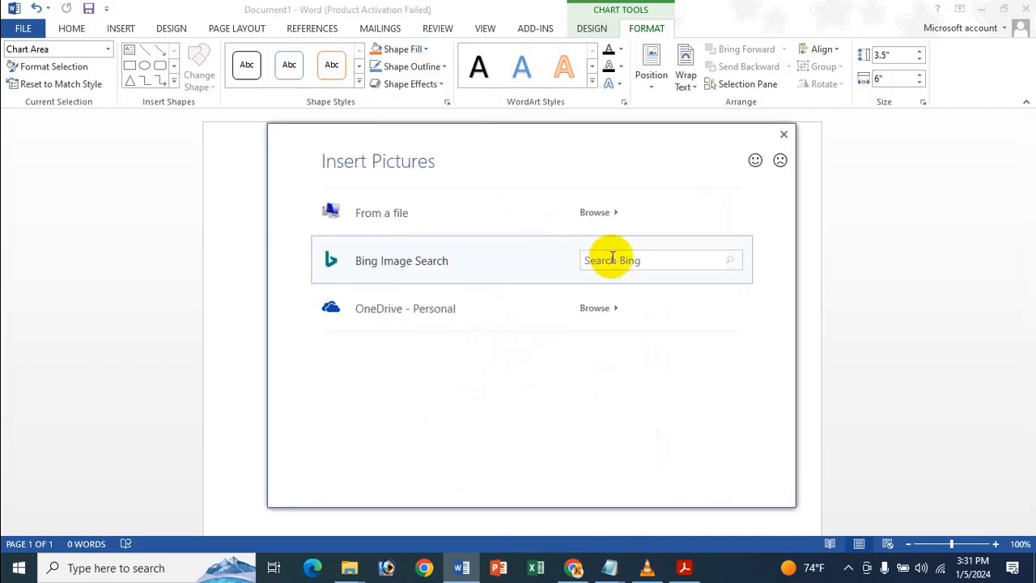
pyautogui.click(613, 258)
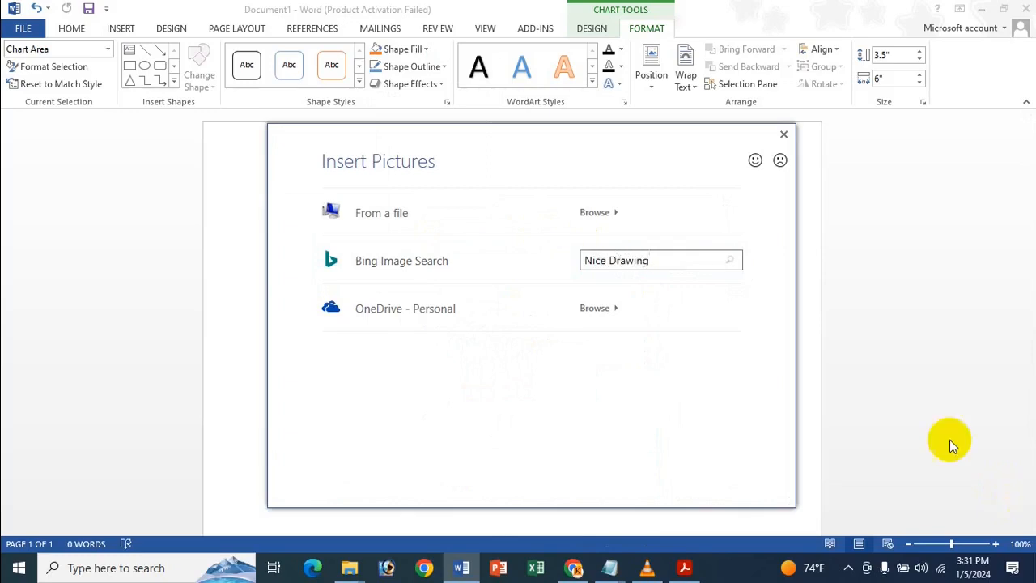
pyautogui.press('Return')
pyautogui.scroll(-2, 585, 241)
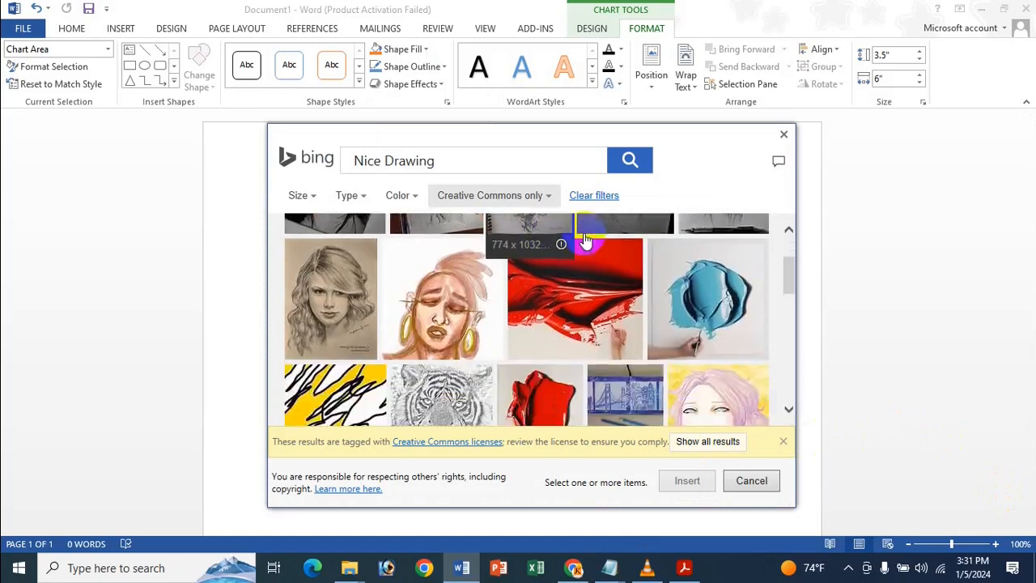
pyautogui.scroll(-8, 537, 234)
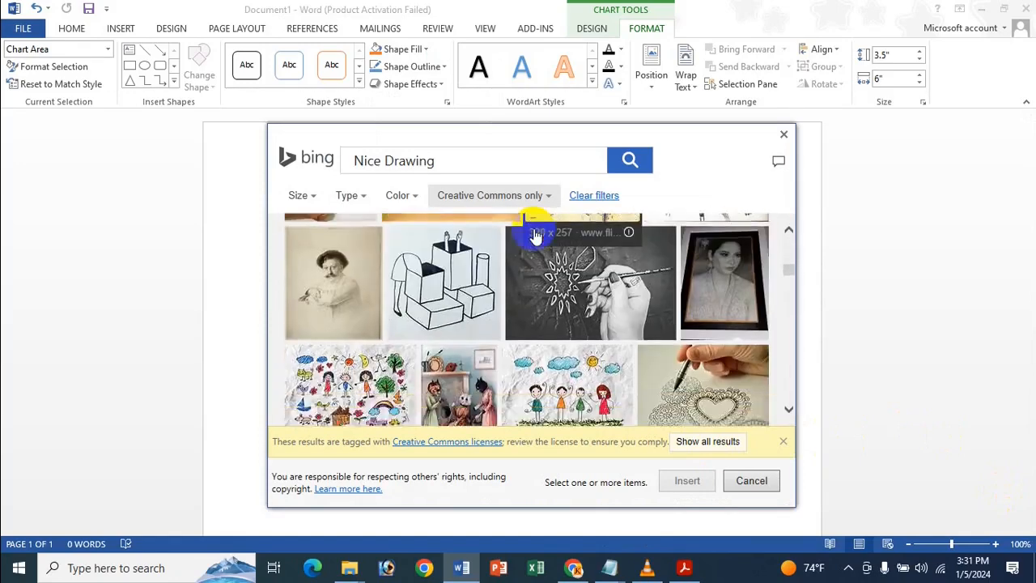
pyautogui.scroll(-2, 535, 235)
# Step: Refine the Bing image search to "Nice Drawing Flag" and further to "Nice Drawing Flag Bangladesh Backround"
pyautogui.click(493, 159)
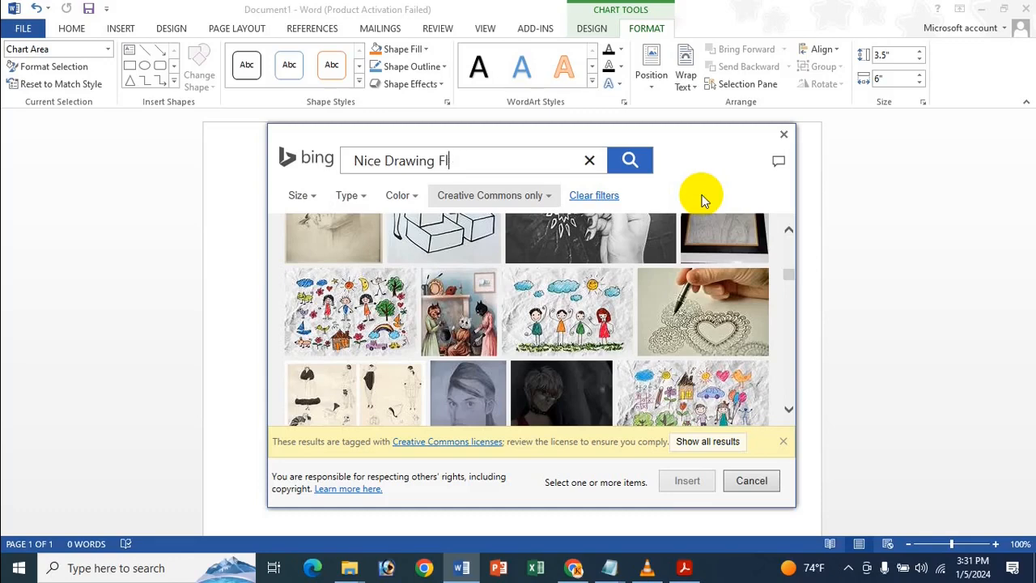
pyautogui.press('Return')
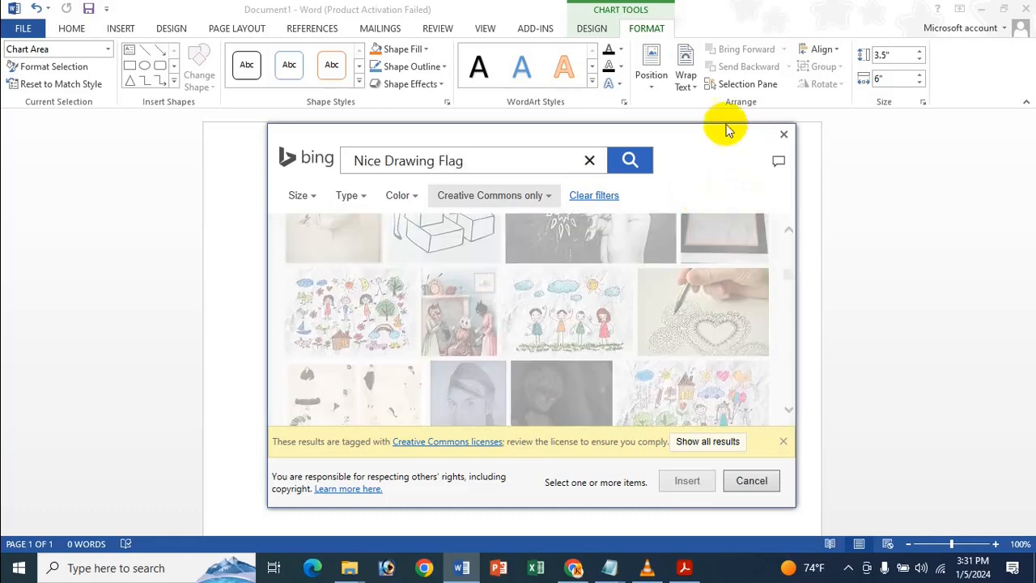
pyautogui.click(520, 161)
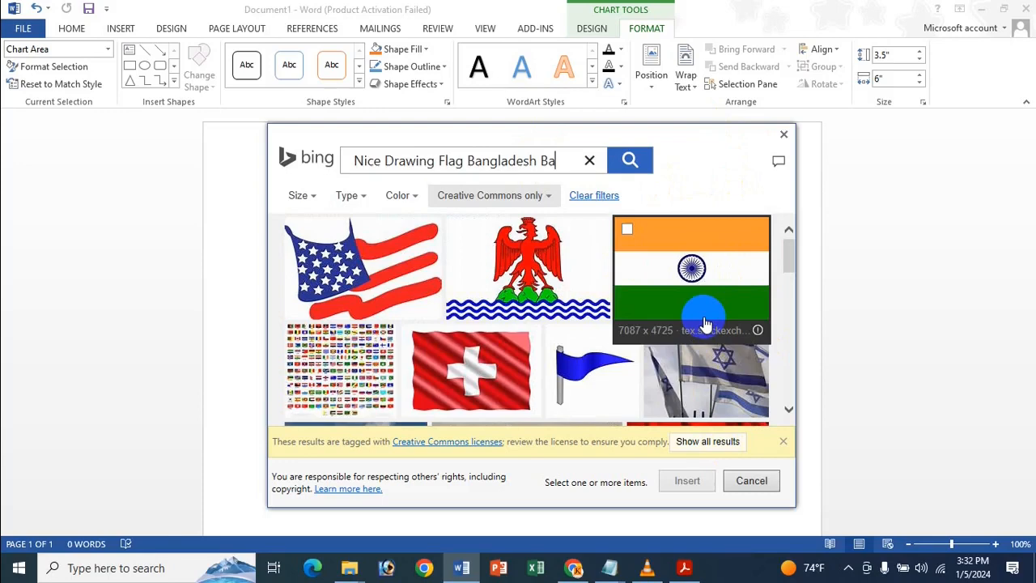
pyautogui.write('round')
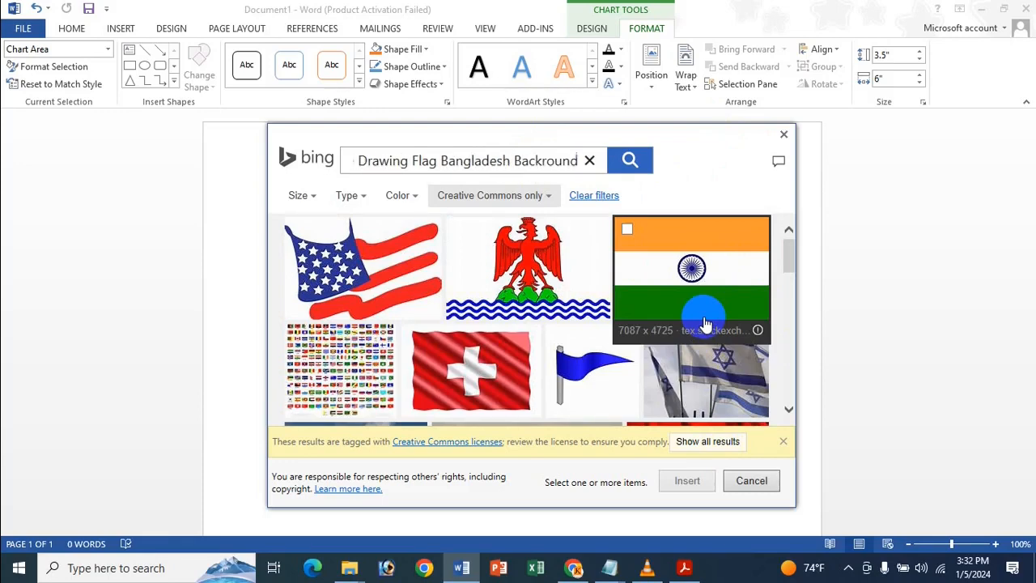
pyautogui.press('Return')
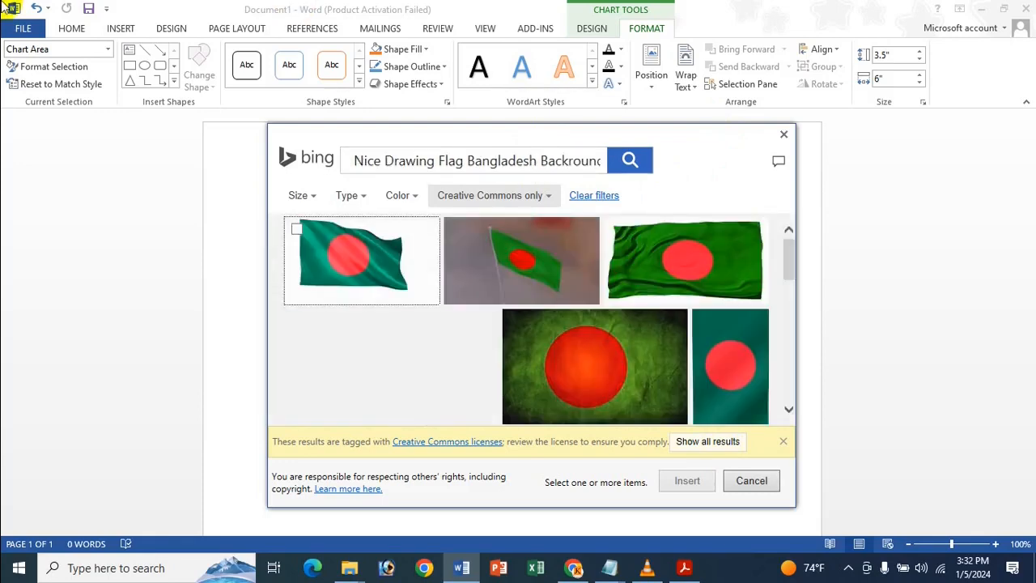
# Step: Show all Bing results and insert the hand-drawn Bangladesh flag on a brown pole as the chart area's picture fill
pyautogui.click(721, 443)
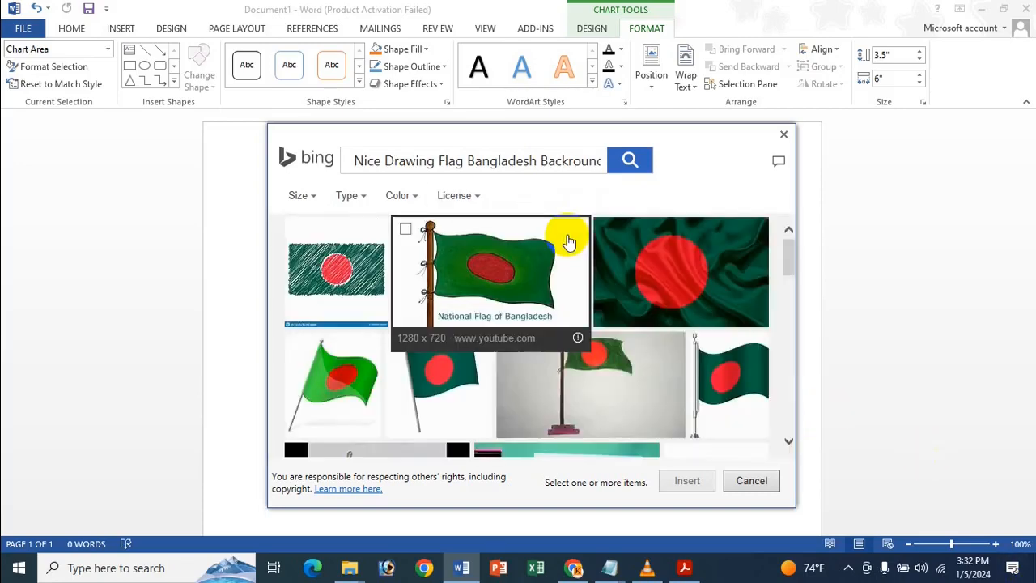
pyautogui.scroll(-5, 583, 316)
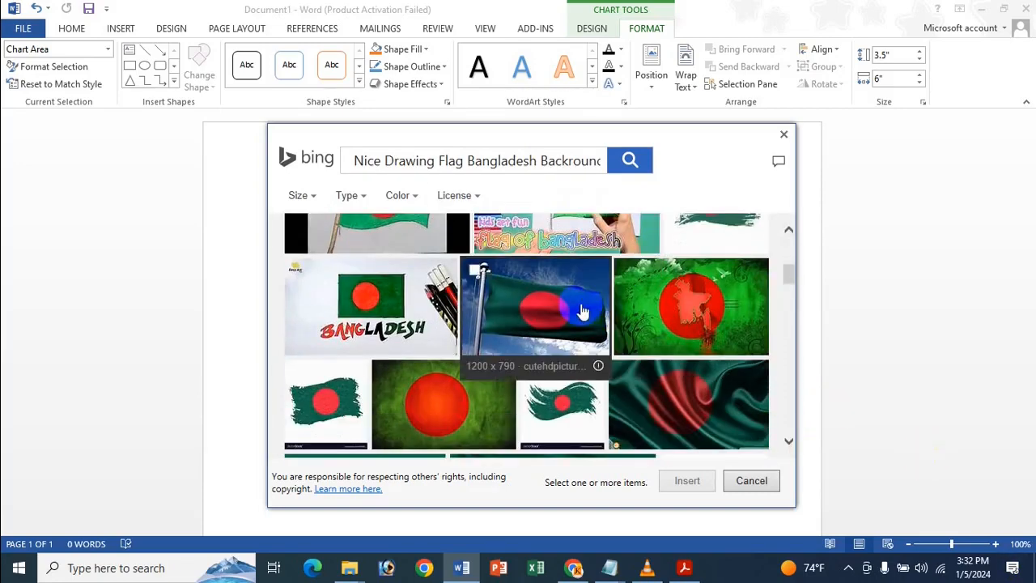
pyautogui.scroll(-8, 581, 312)
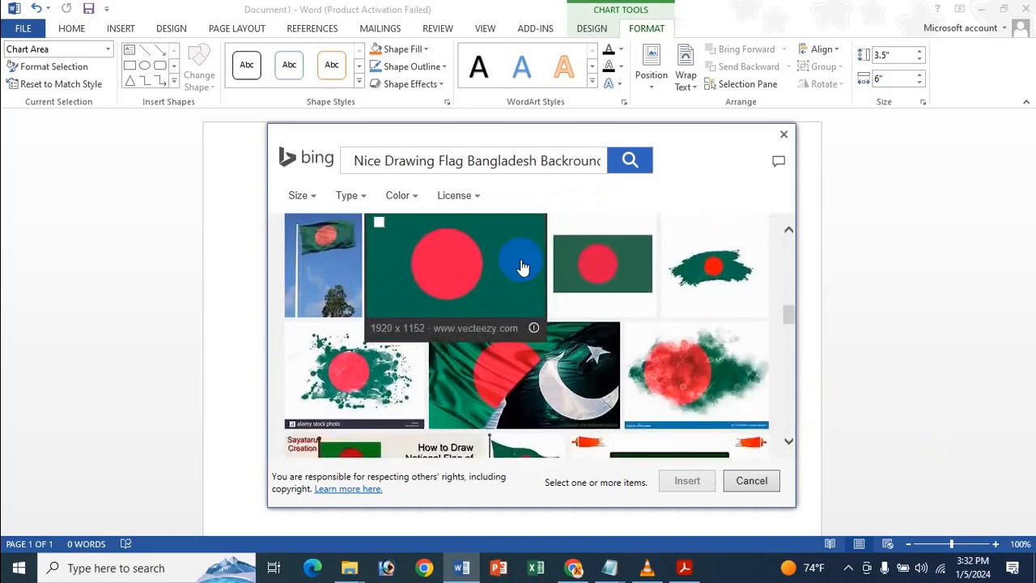
pyautogui.scroll(-8, 522, 268)
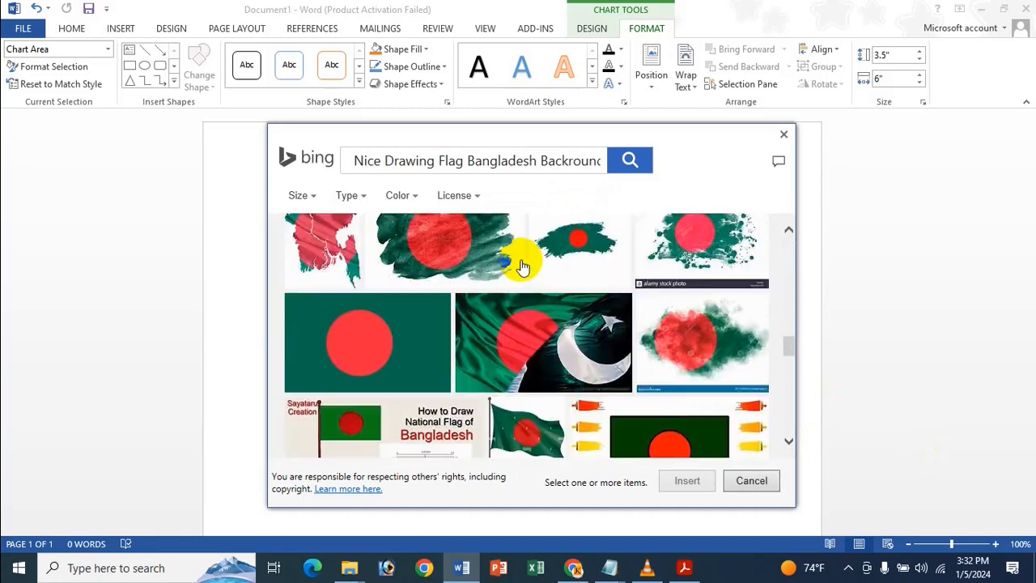
pyautogui.scroll(-8, 522, 268)
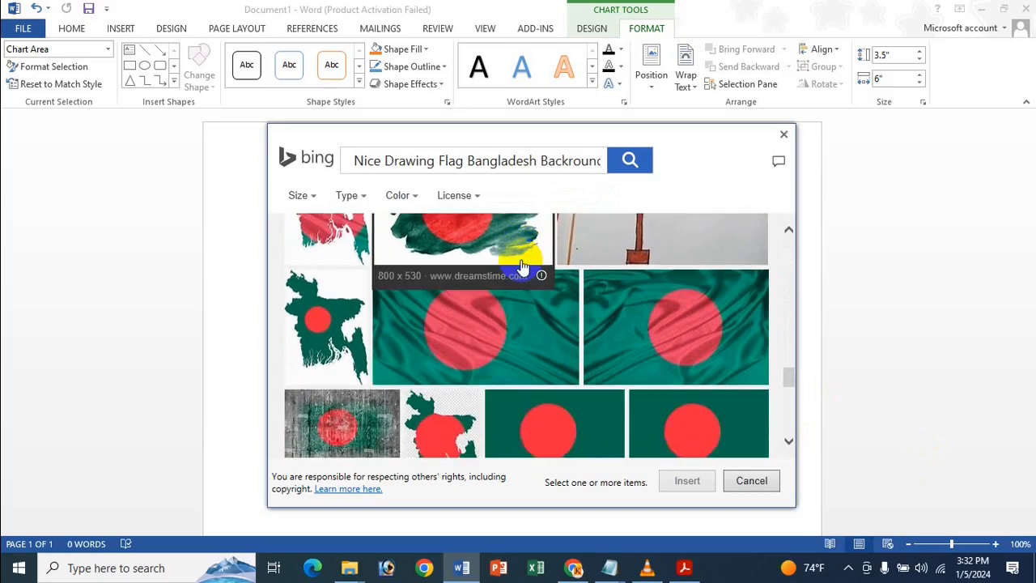
pyautogui.scroll(-8, 522, 268)
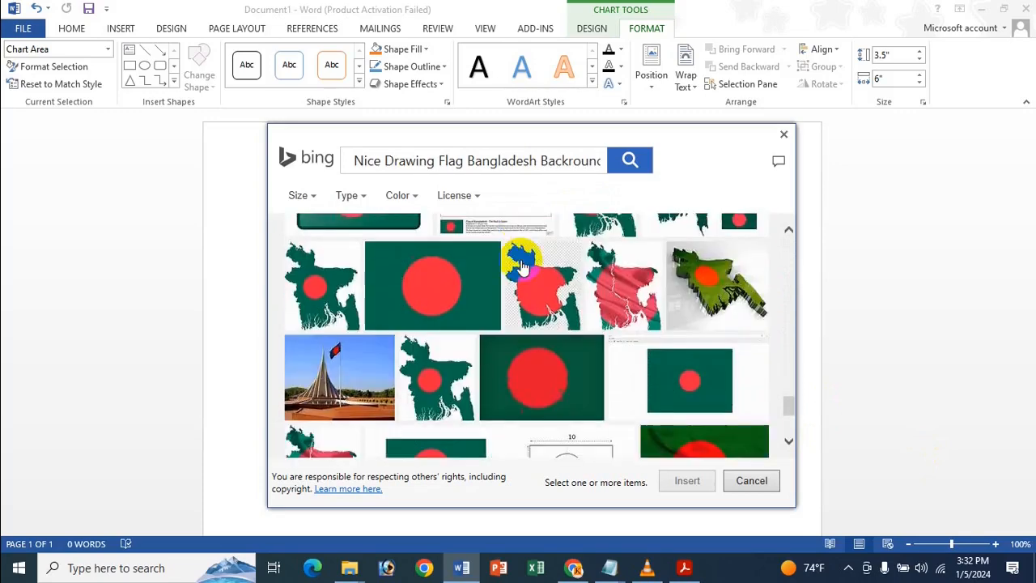
pyautogui.scroll(-8, 522, 268)
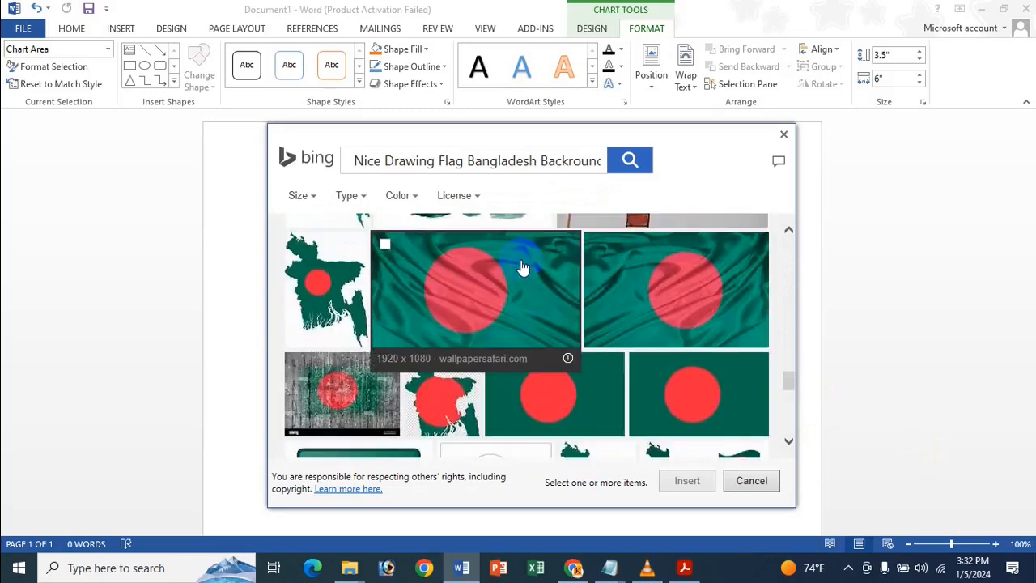
pyautogui.scroll(2, 706, 330)
pyautogui.click(706, 330)
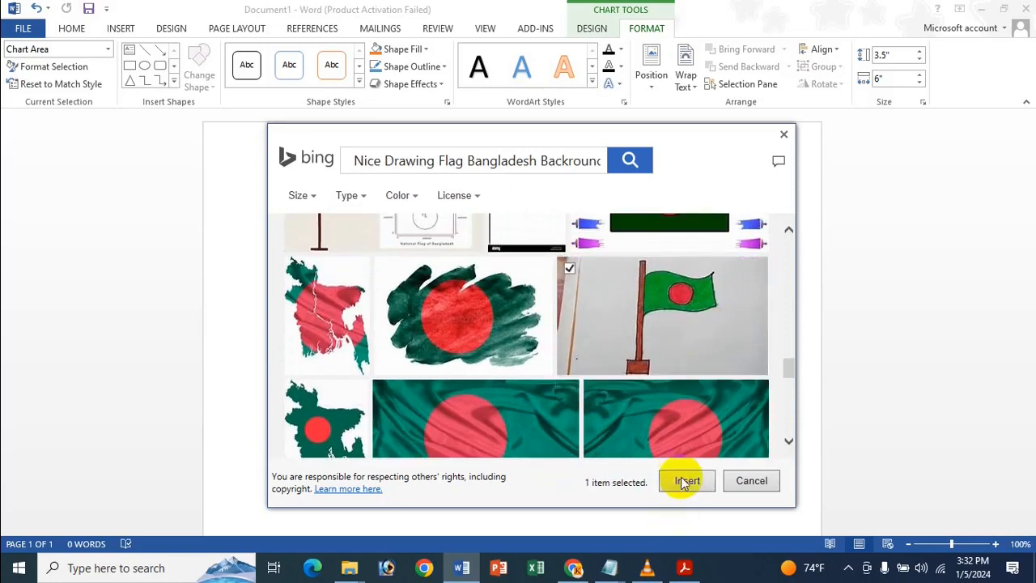
pyautogui.click(684, 482)
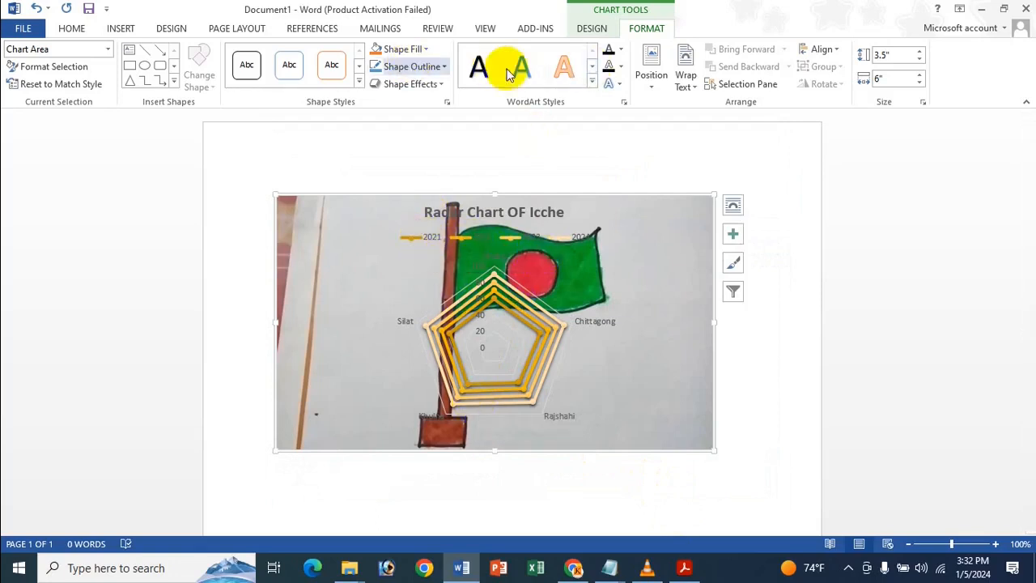
# Step: Give the chart area a black outline with a weight of 6 pt
pyautogui.click(422, 72)
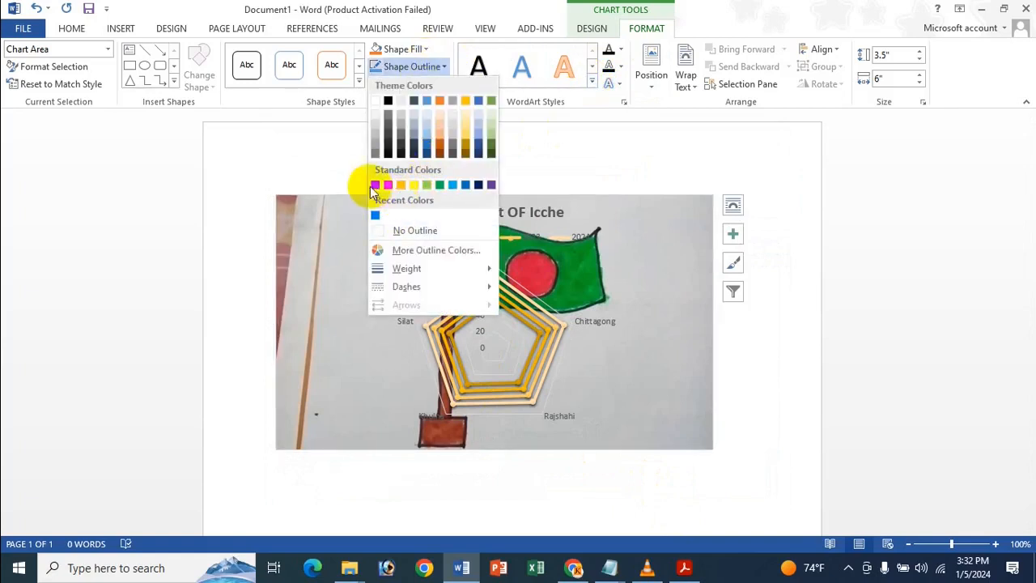
pyautogui.click(387, 154)
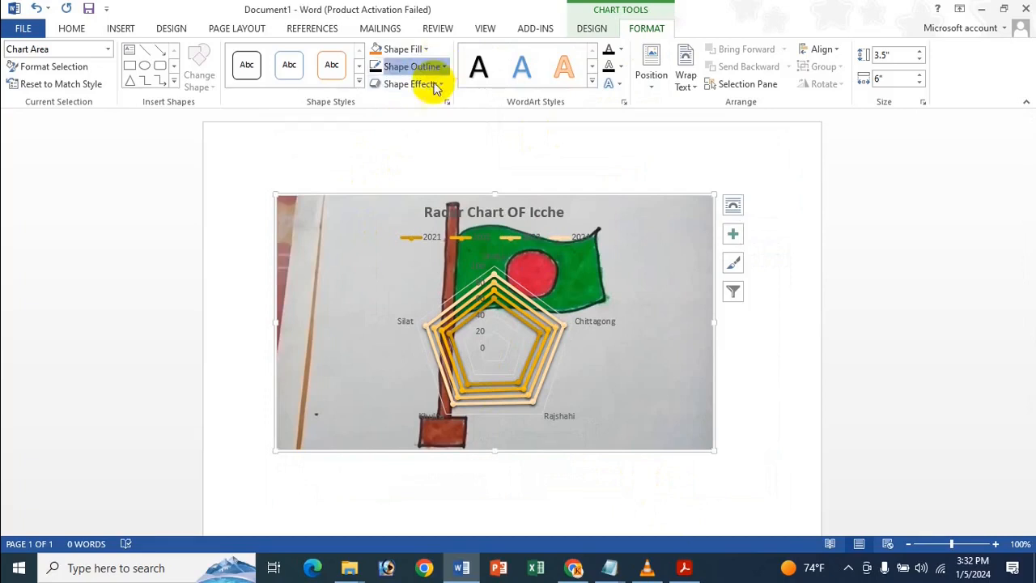
pyautogui.click(427, 68)
pyautogui.moveTo(435, 269)
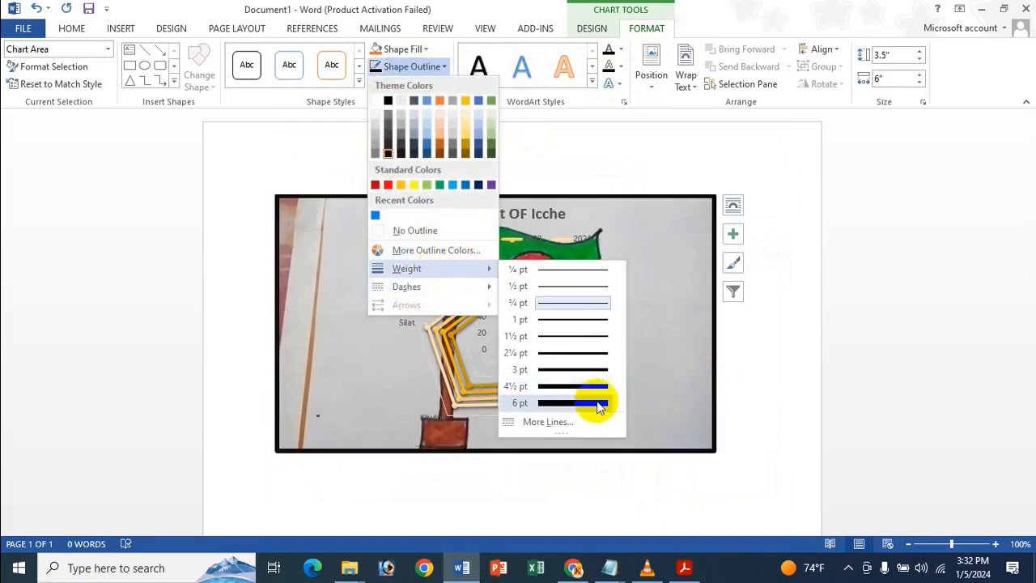
pyautogui.click(595, 402)
# Step: Add a green glow to the chart area and set its size to 58 pt
pyautogui.click(409, 84)
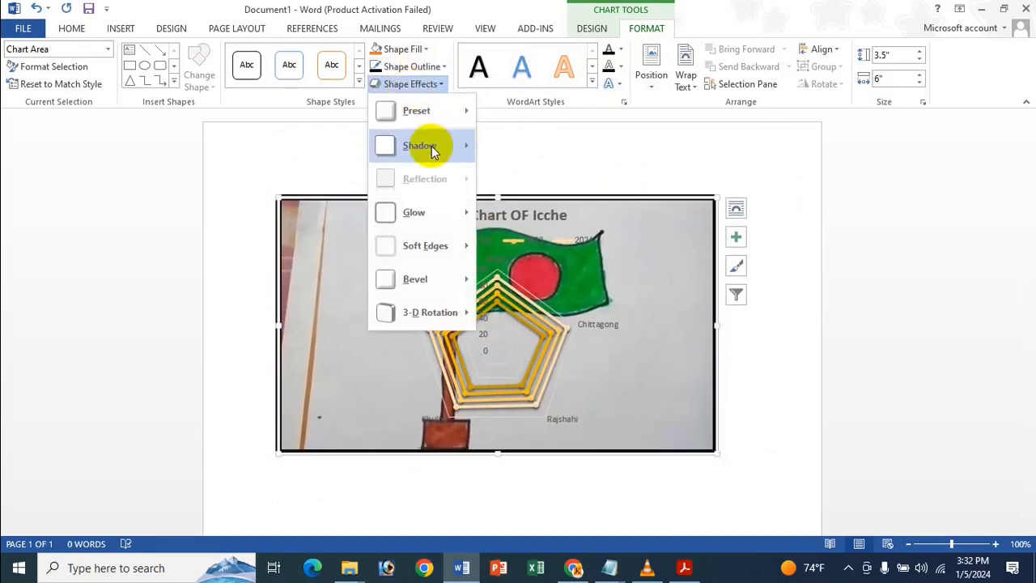
pyautogui.moveTo(416, 216)
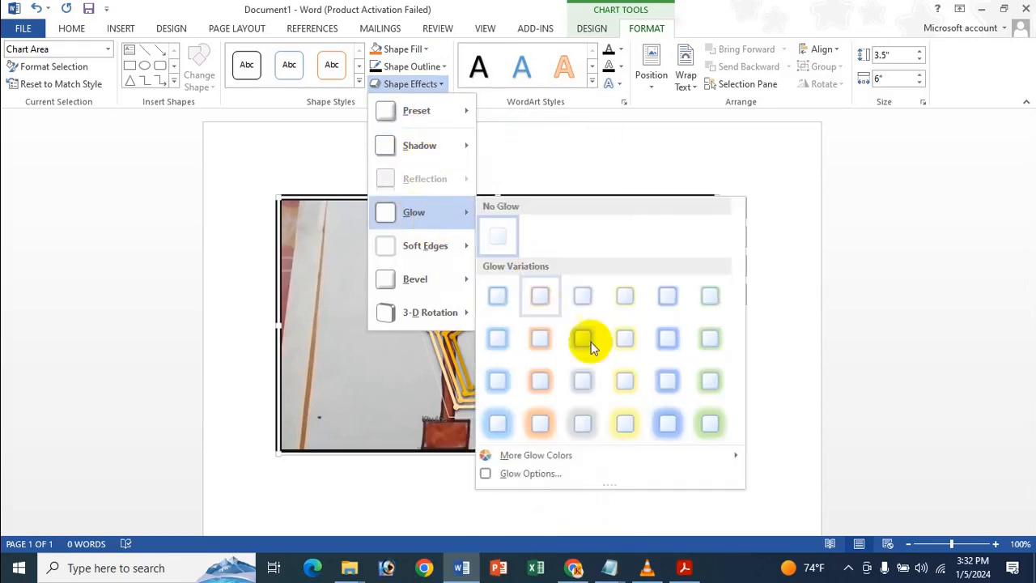
pyautogui.click(604, 475)
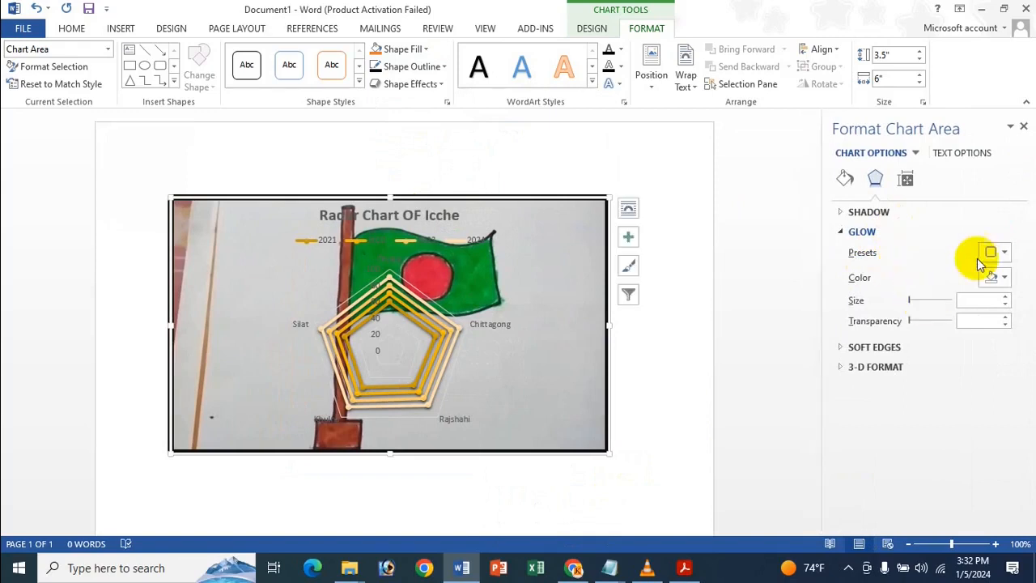
pyautogui.click(1002, 277)
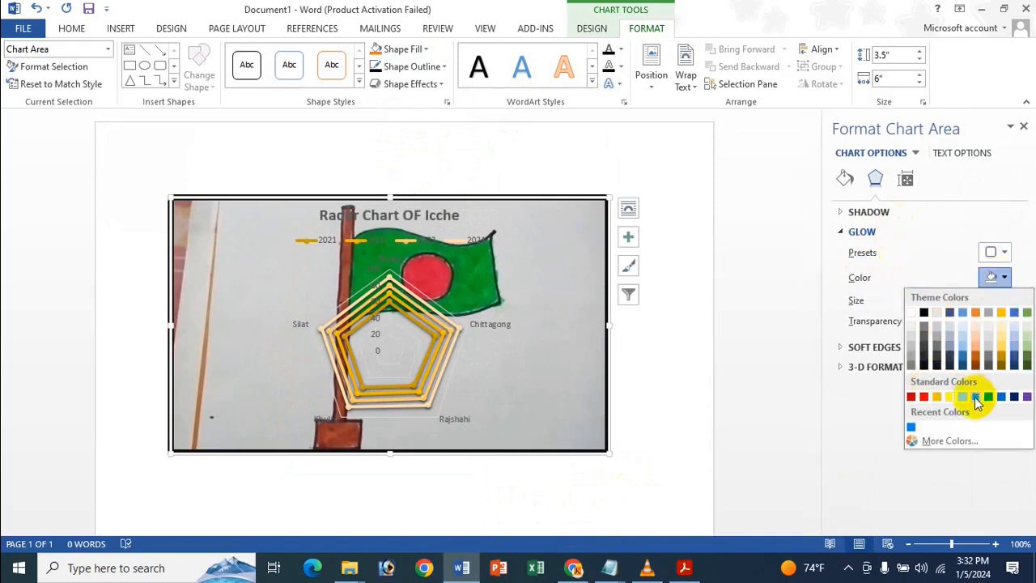
pyautogui.click(976, 398)
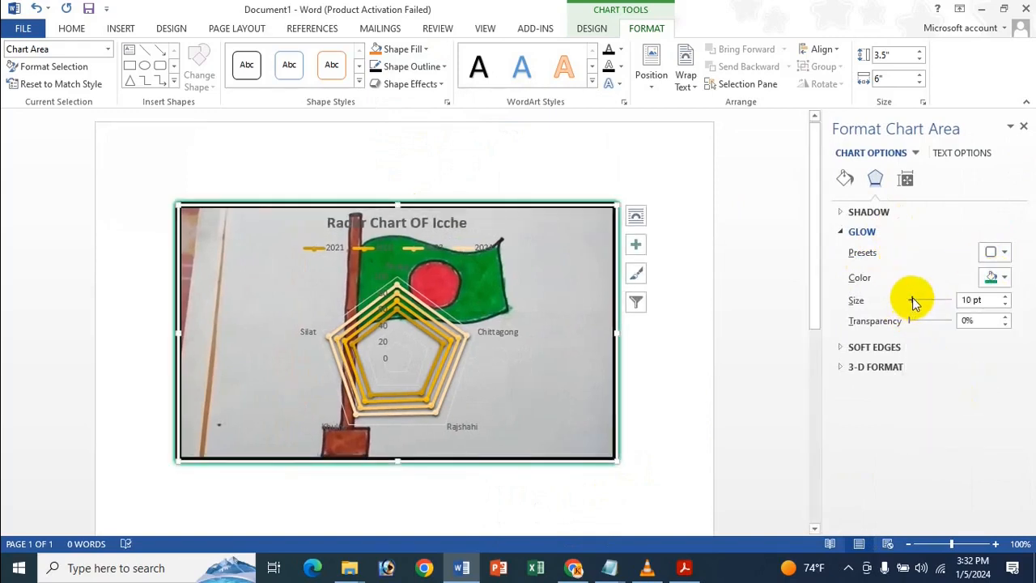
pyautogui.moveTo(926, 301); pyautogui.dragTo(926, 301)
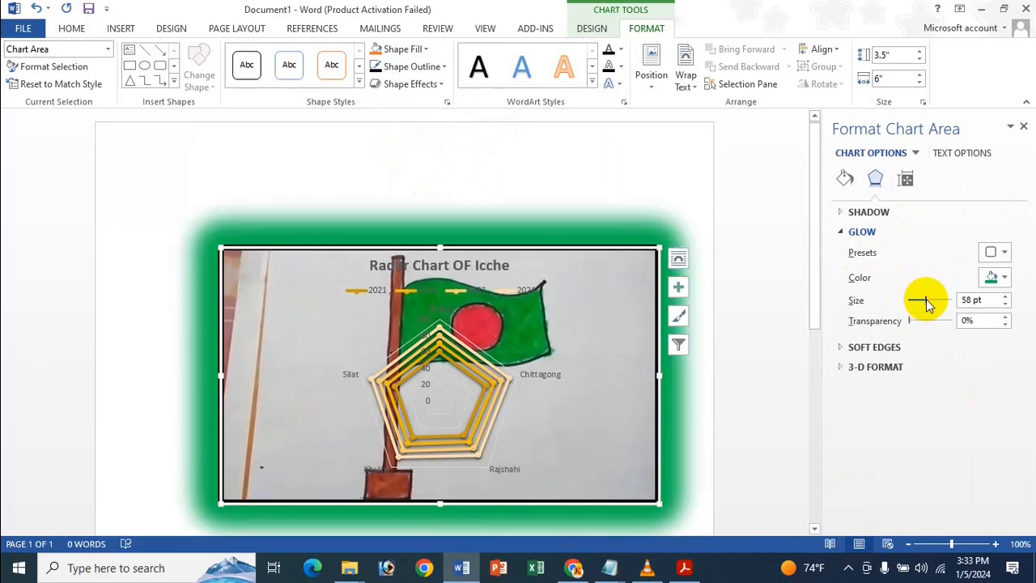
pyautogui.click(1024, 129)
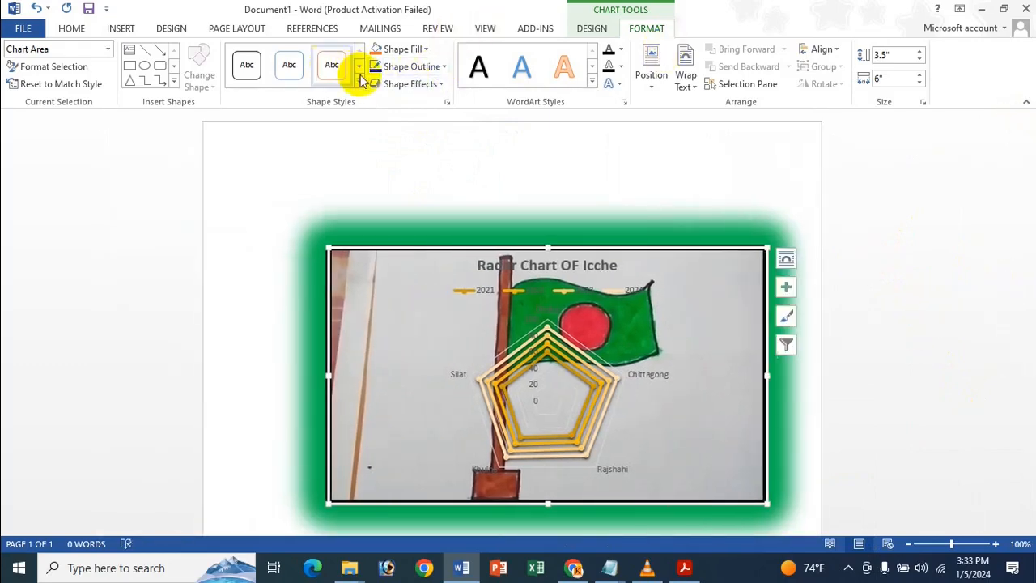
# Step: Apply the lower-right diagonal perspective shadow to the chart area
pyautogui.click(358, 84)
pyautogui.click(462, 7)
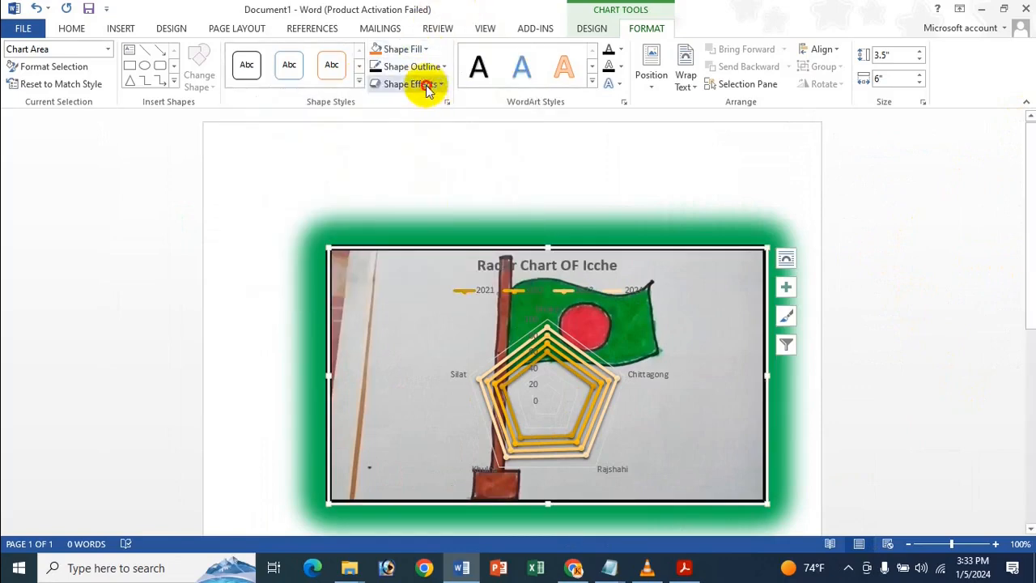
pyautogui.click(417, 84)
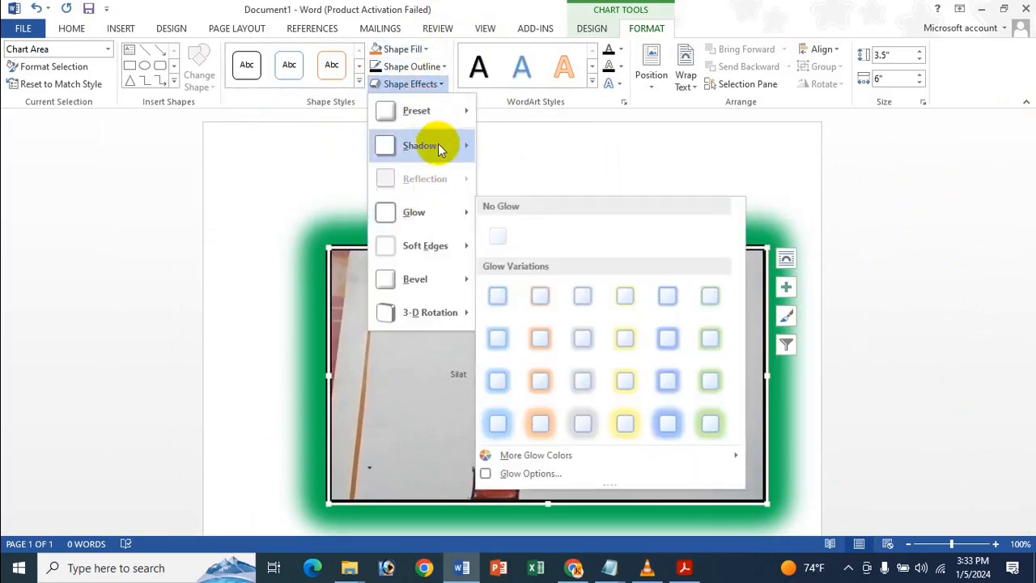
pyautogui.moveTo(438, 143)
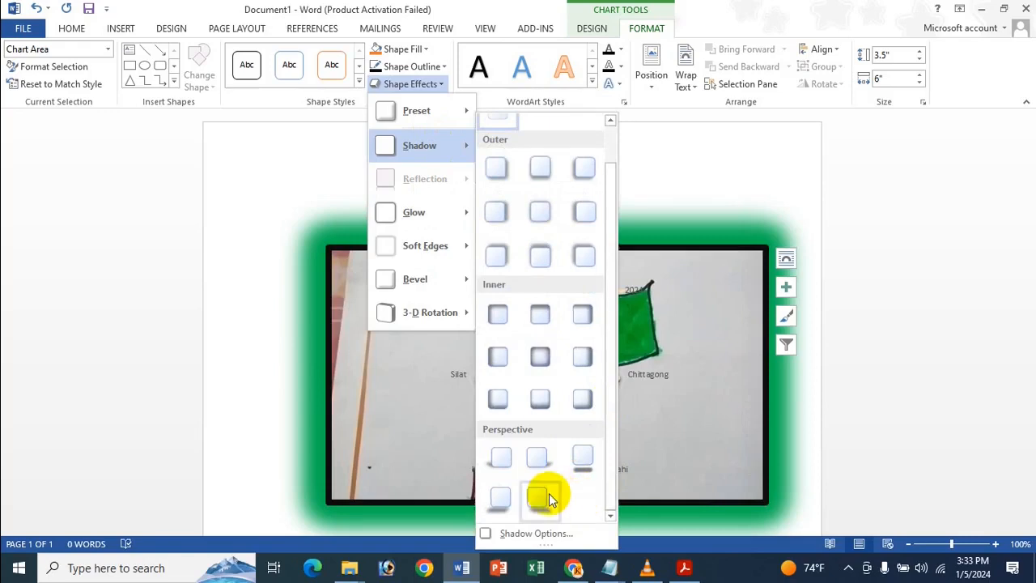
pyautogui.click(540, 497)
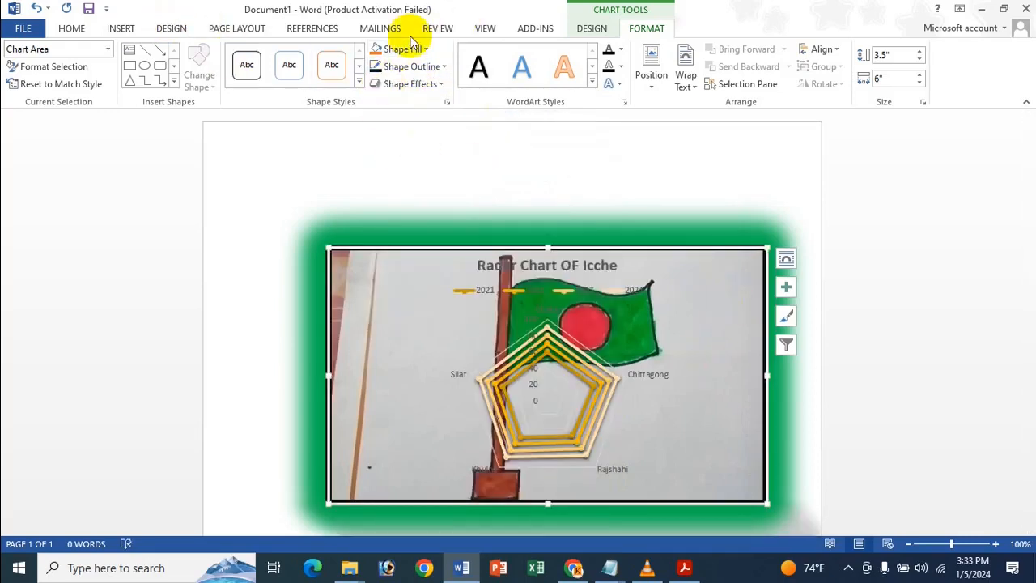
pyautogui.click(592, 84)
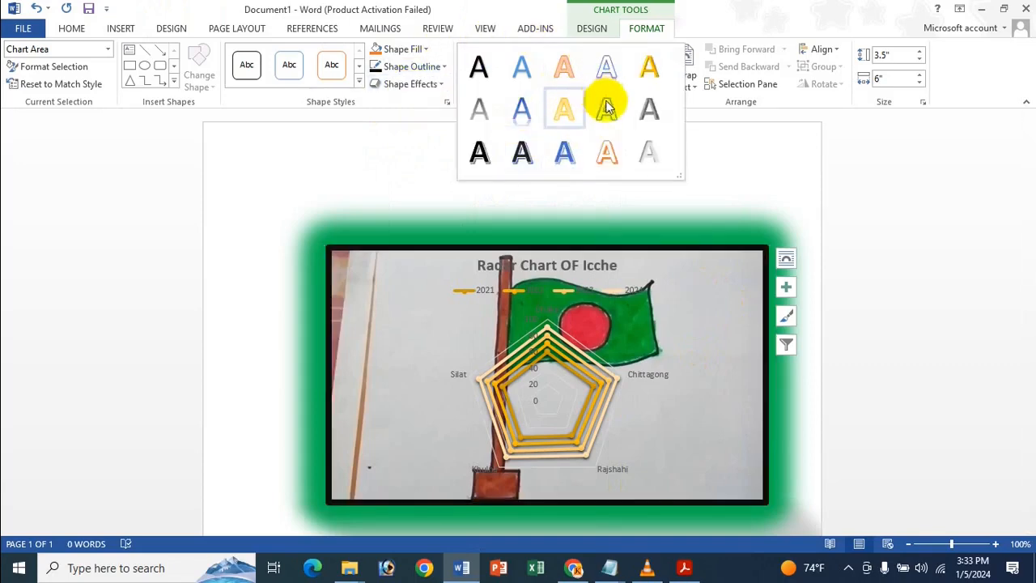
pyautogui.click(724, 9)
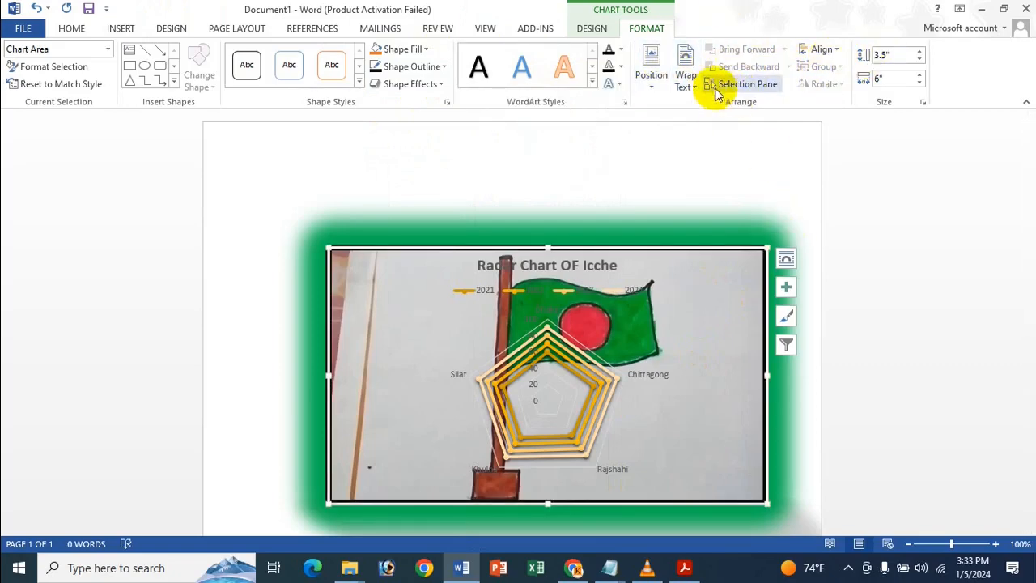
pyautogui.click(602, 34)
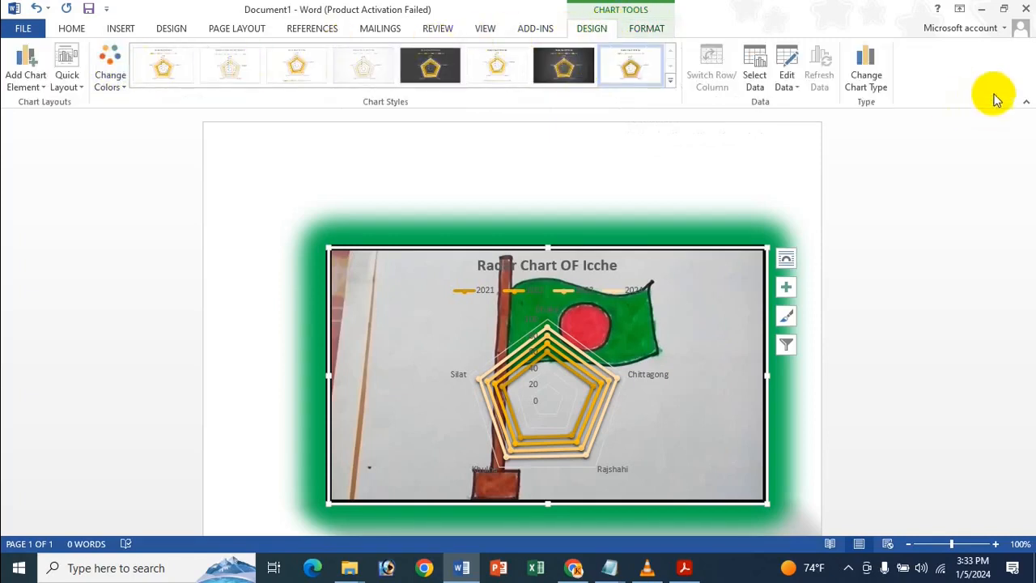
# Step: Draw a heart about 1.06" high and 1.25" wide in the chart's upper-left corner and fill it with standard red
pyautogui.click(648, 31)
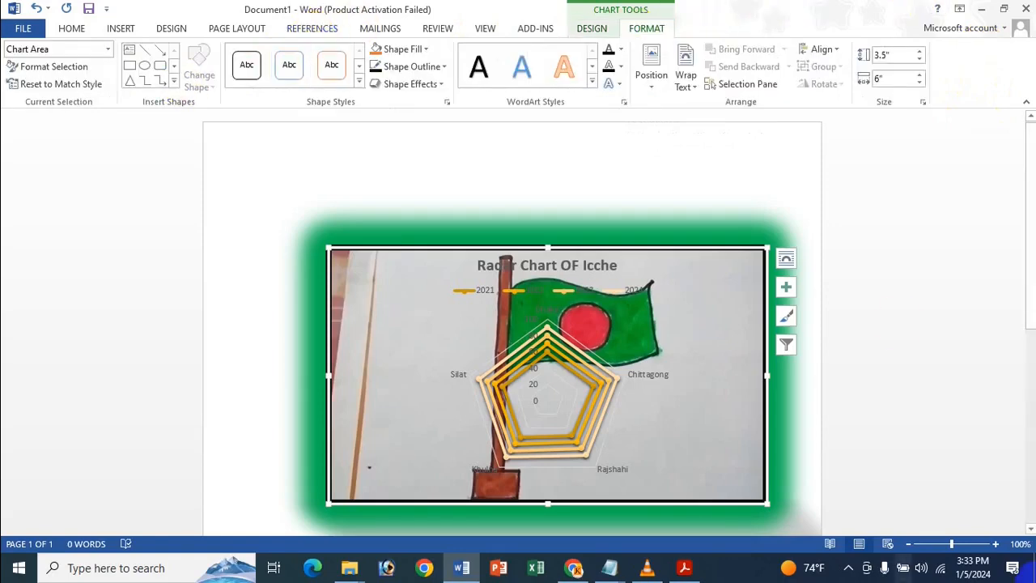
pyautogui.click(172, 81)
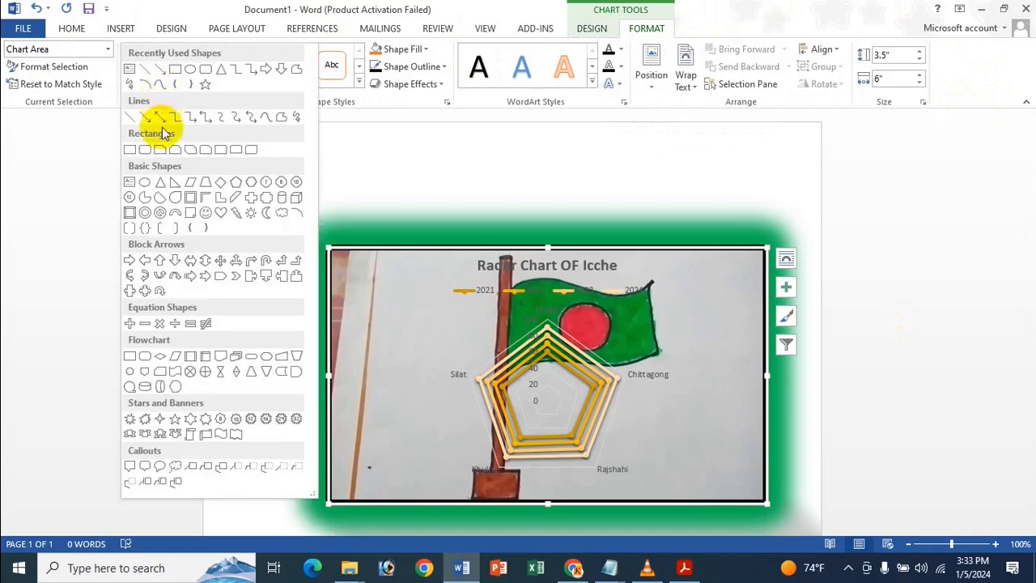
pyautogui.click(221, 213)
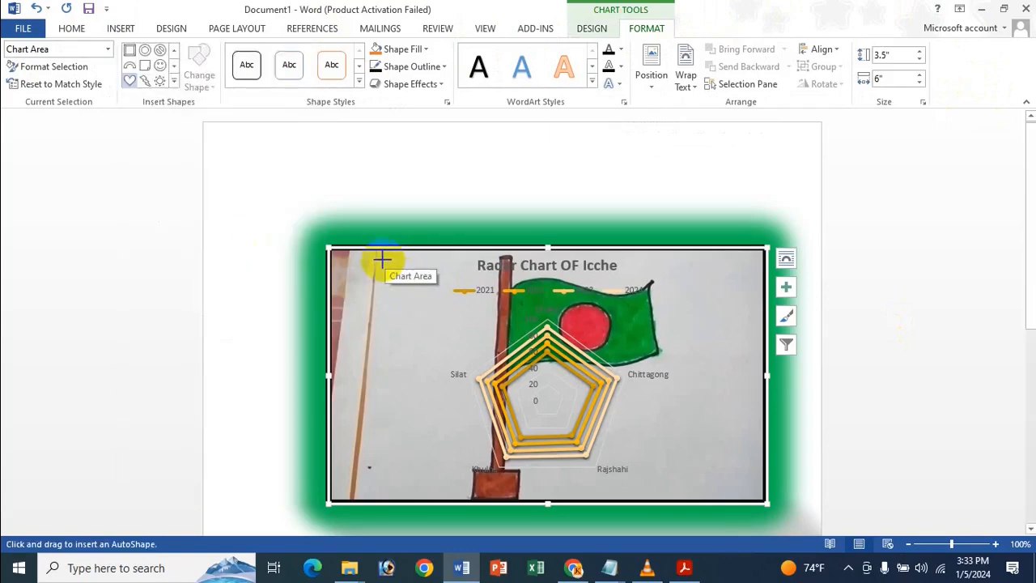
pyautogui.moveTo(374, 262)
pyautogui.mouseDown()
pyautogui.moveTo(446, 338)
pyautogui.moveTo(412, 300)
pyautogui.moveTo(398, 302)
pyautogui.mouseUp()
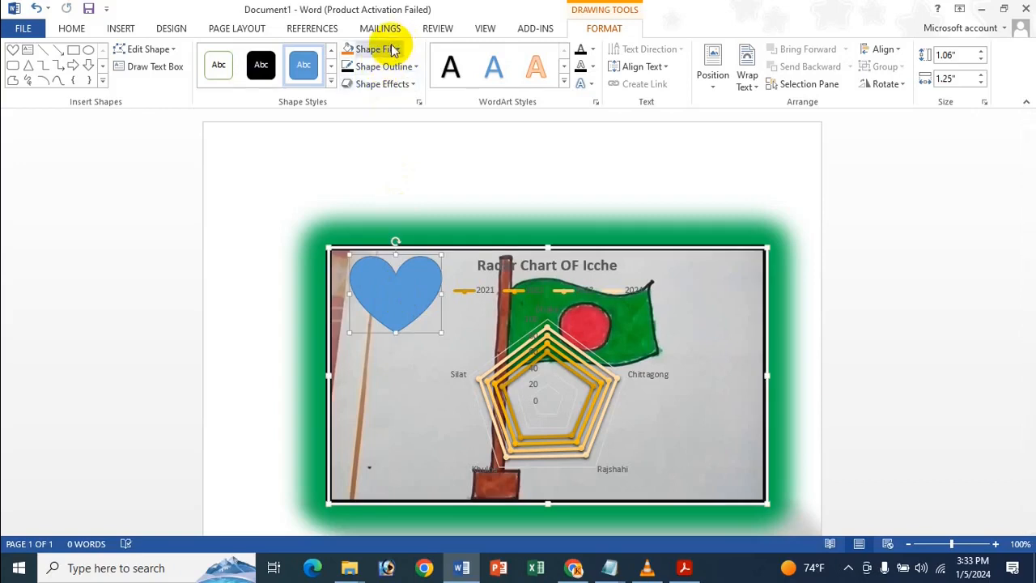
pyautogui.click(395, 50)
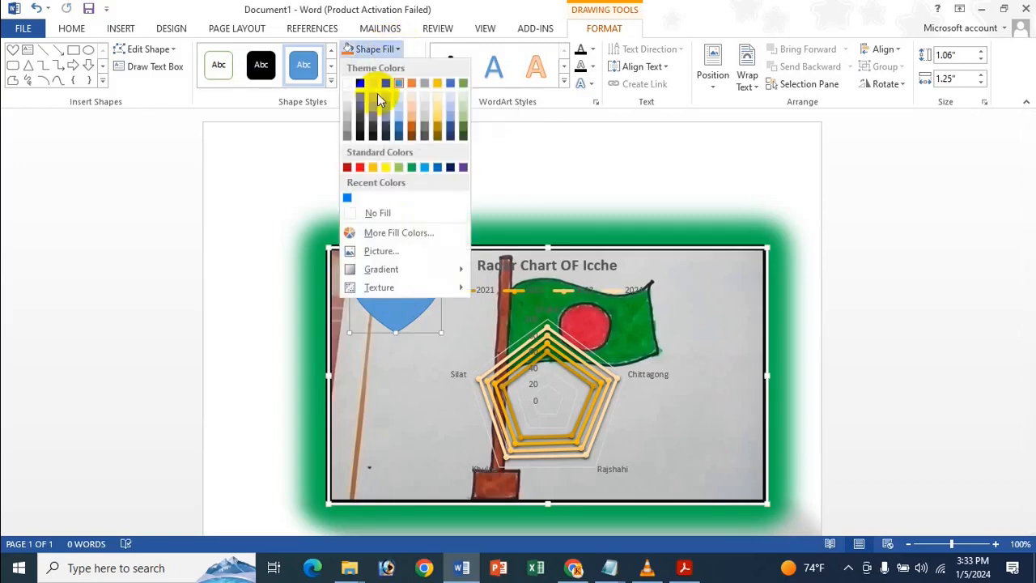
pyautogui.click(360, 166)
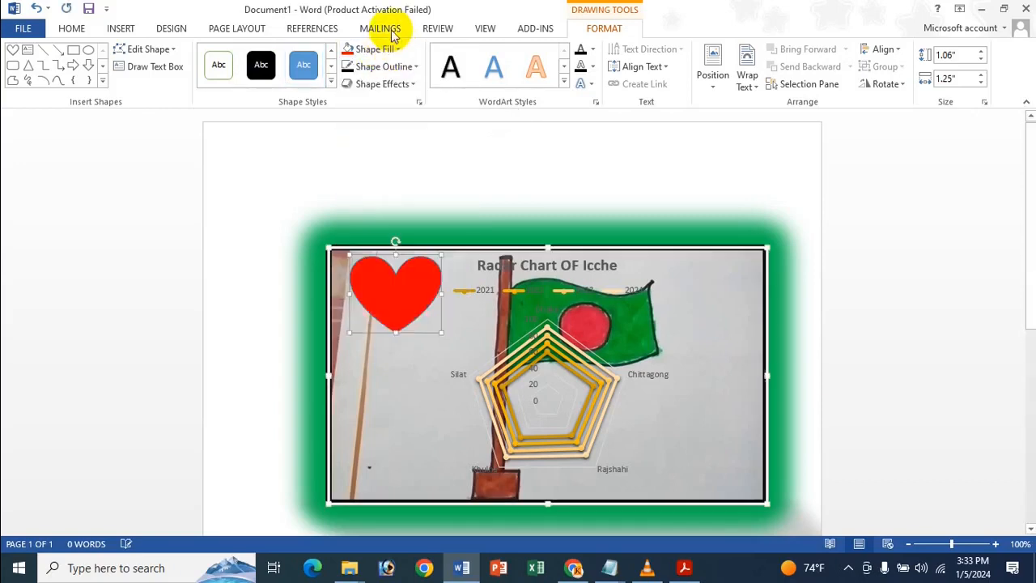
# Step: Set the heart's outline to a weight of 6 pt and a dark red colour
pyautogui.click(402, 70)
pyautogui.moveTo(376, 273)
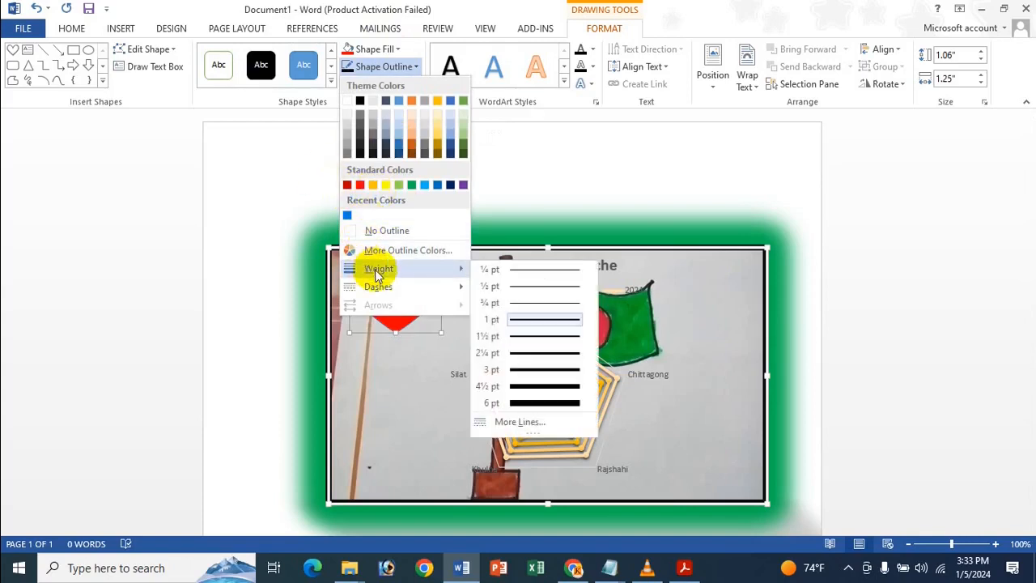
pyautogui.click(532, 402)
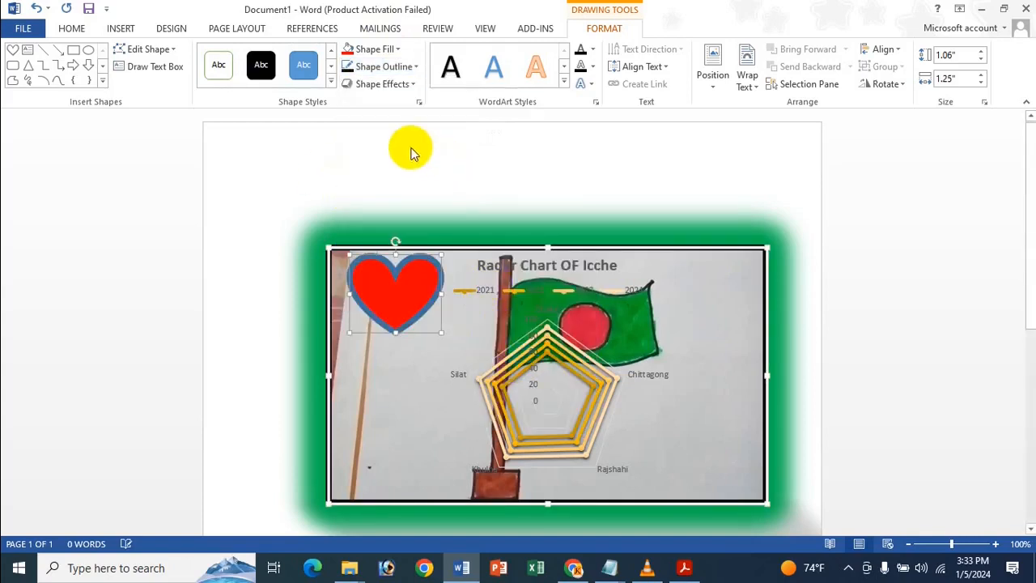
pyautogui.click(385, 68)
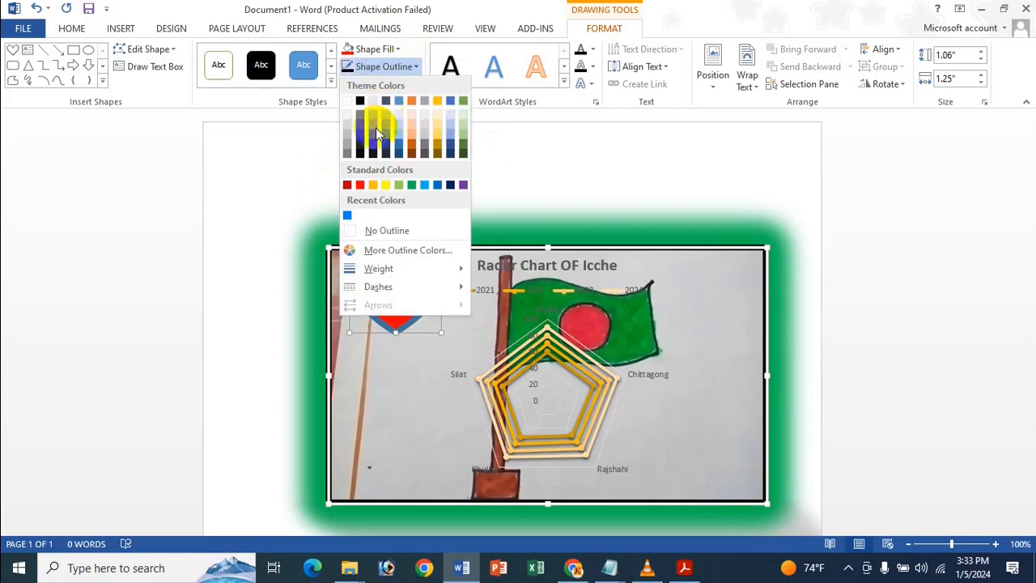
pyautogui.click(349, 186)
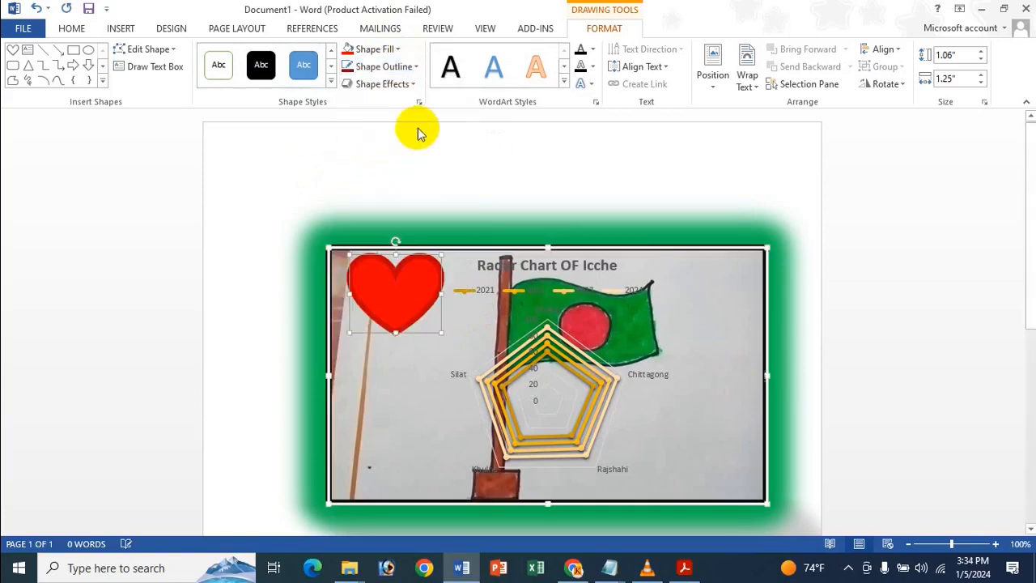